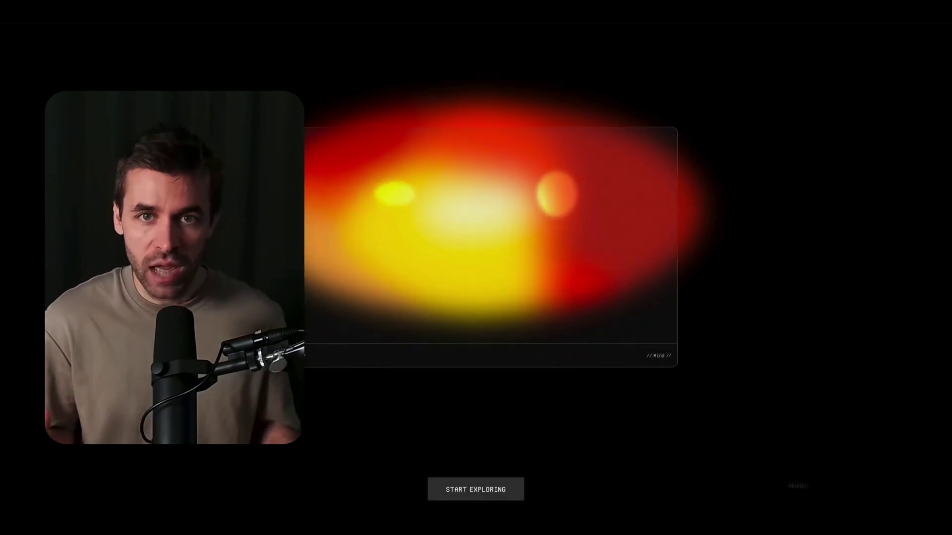
# Step: Review the MARS page layout from the title down to the astronaut on the moon surface
pyautogui.click(513, 487)
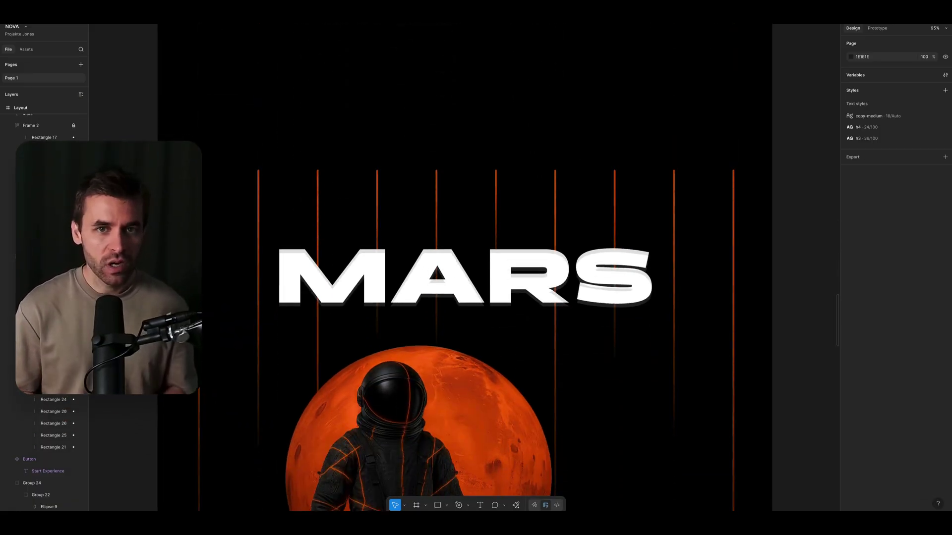
pyautogui.scroll(-5, 466, 268)
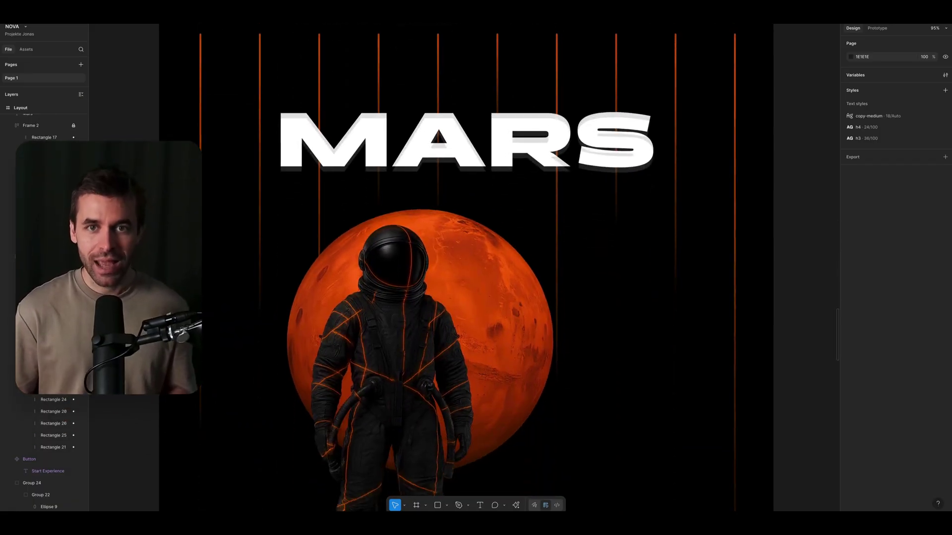
pyautogui.scroll(-20, 466, 268)
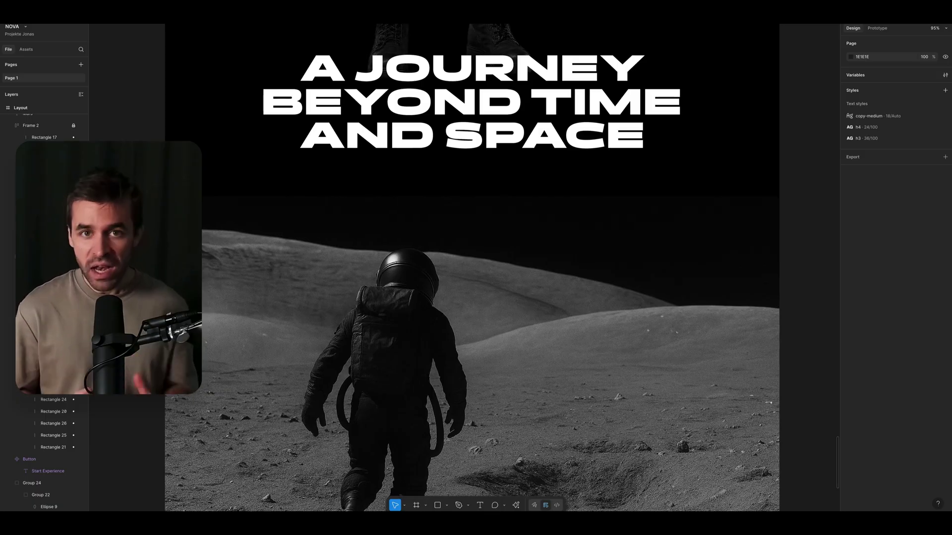
pyautogui.scroll(1, 466, 268)
pyautogui.scroll(-1, 471, 267)
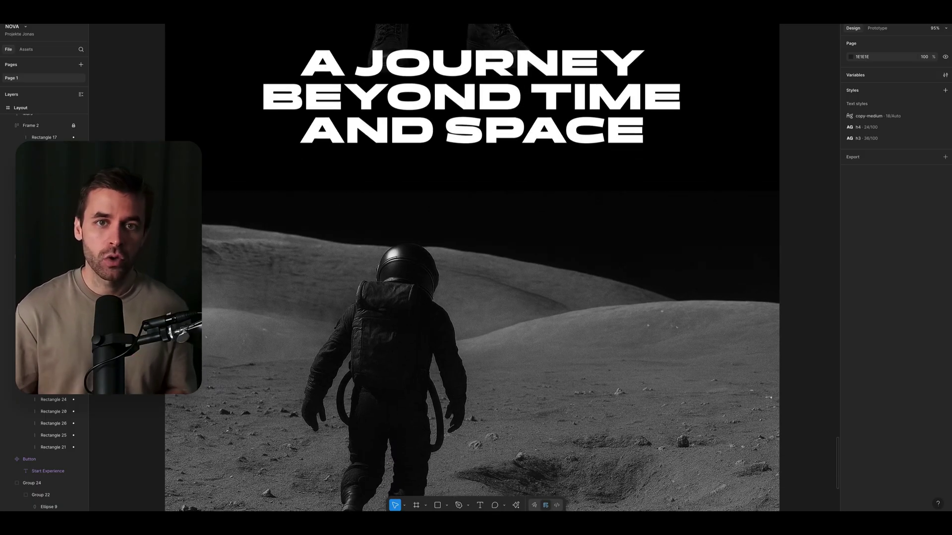
pyautogui.scroll(-4, 471, 268)
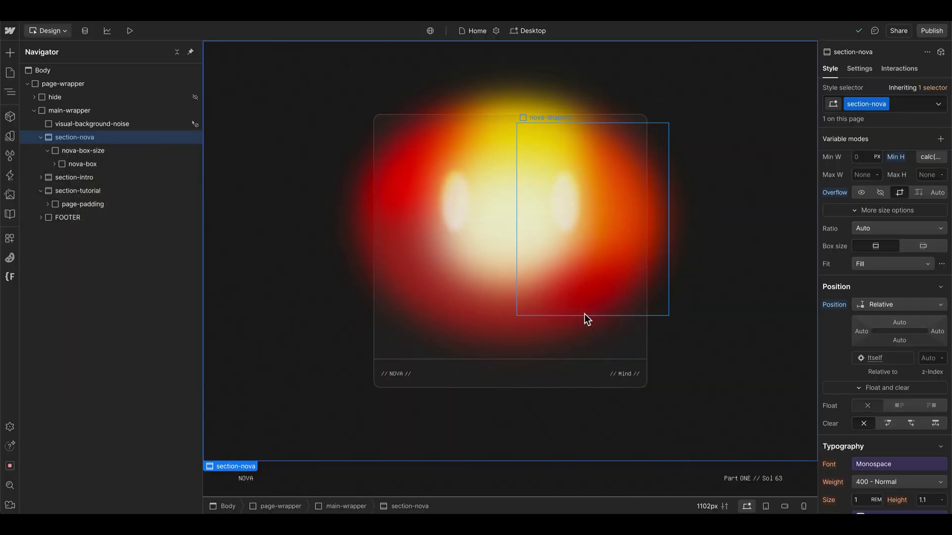
# Step: Convert section-nova to a div block and rename its class to nova-fixed-wrapper
pyautogui.scroll(-6, 742, 438)
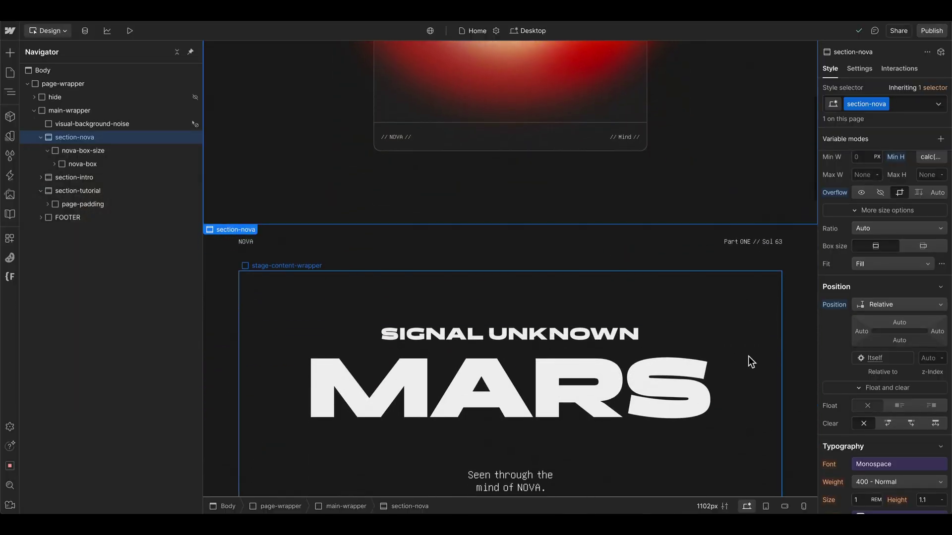
pyautogui.scroll(6, 713, 400)
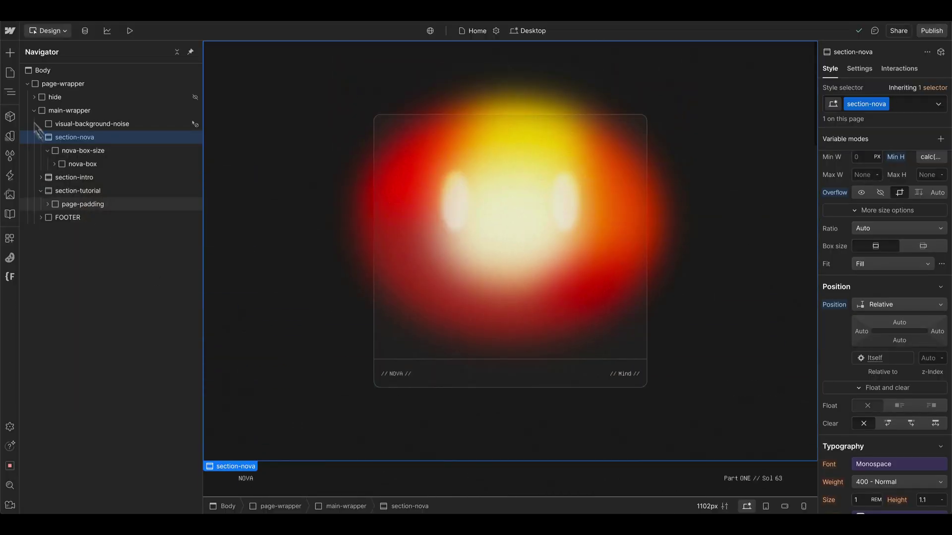
pyautogui.rightClick(123, 139)
pyautogui.moveTo(167, 162)
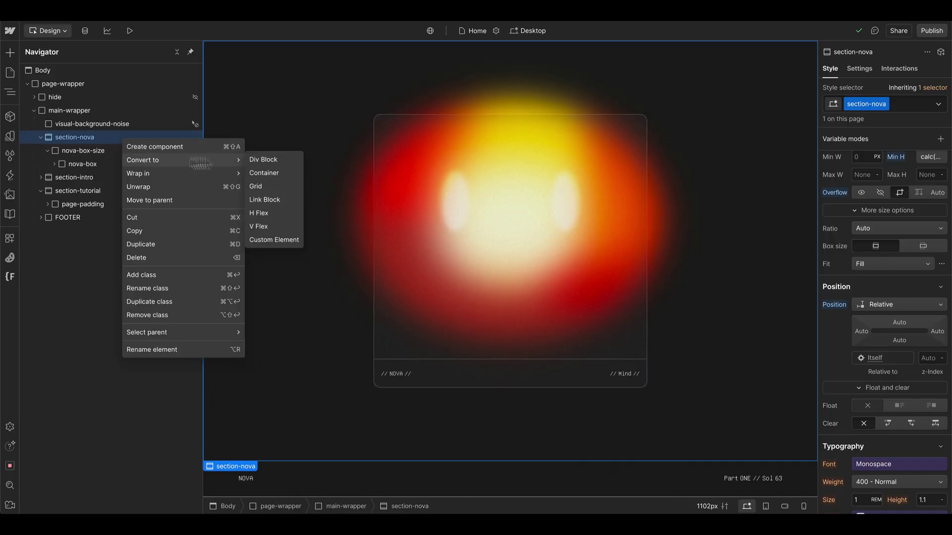
pyautogui.click(266, 159)
pyautogui.doubleClick(861, 103)
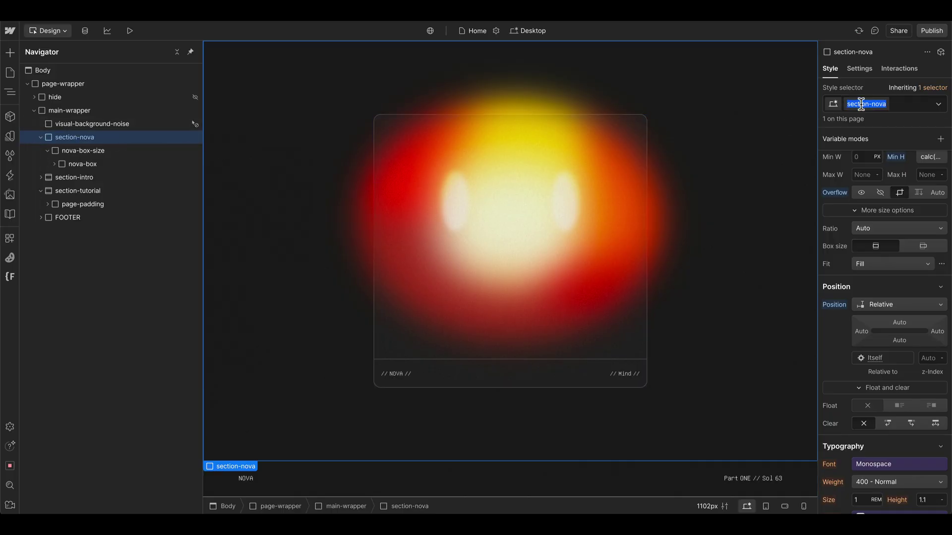
pyautogui.write('nova')
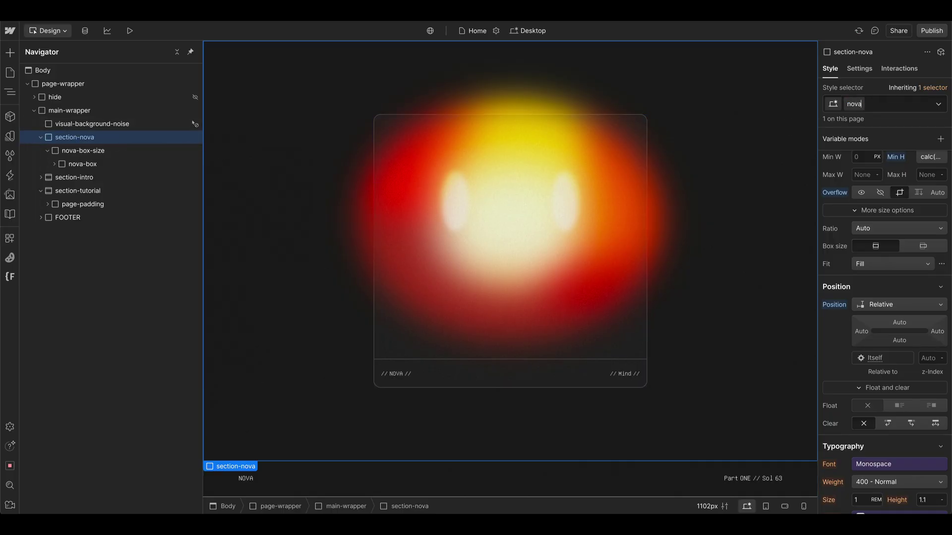
pyautogui.write('-fixed-wrapper')
pyautogui.press('Return')
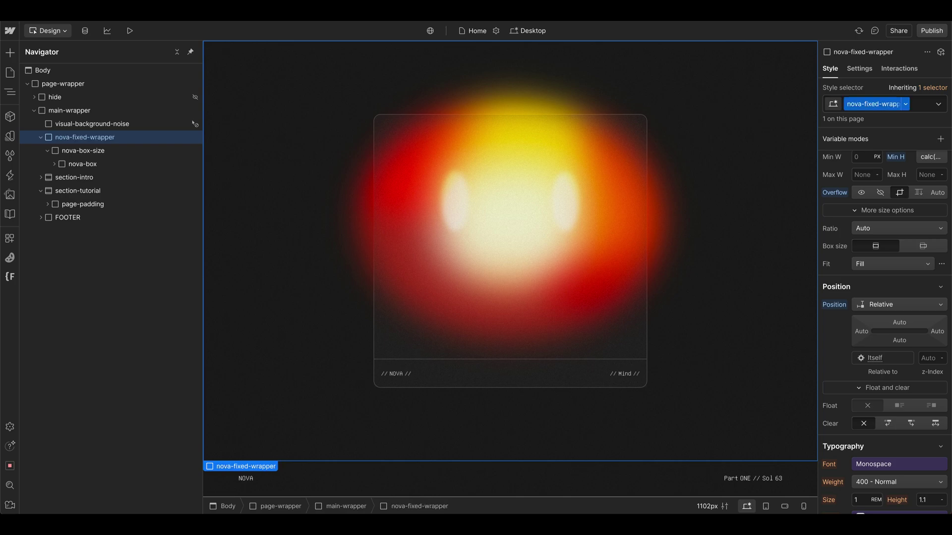
# Step: Set nova-fixed-wrapper to fixed position filling the whole viewport and connect its padding to the NOVA Box page padding variable
pyautogui.click(896, 304)
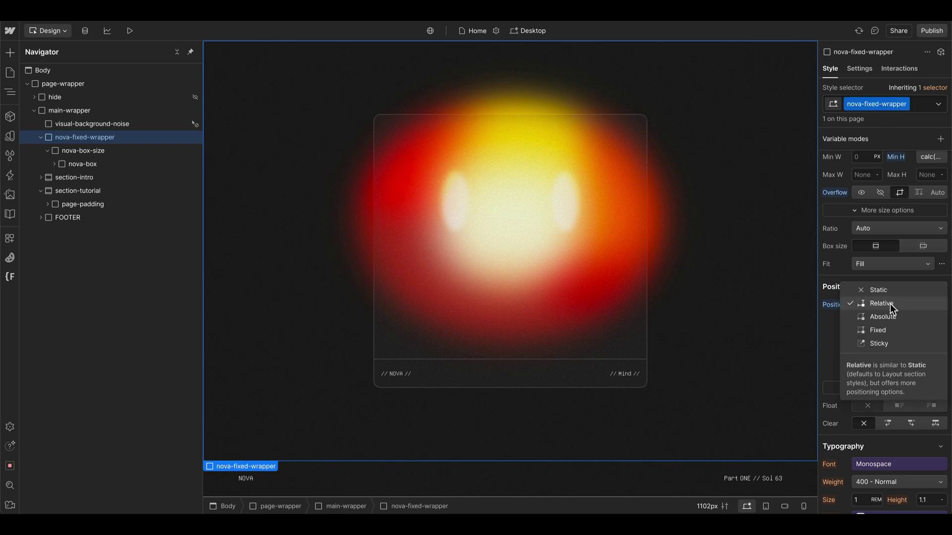
pyautogui.click(887, 332)
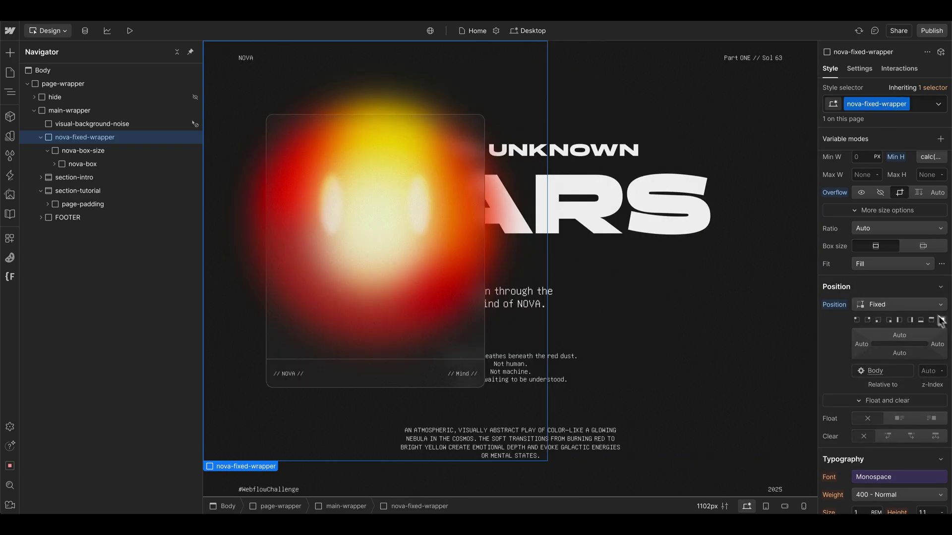
pyautogui.scroll(5, 902, 318)
pyautogui.click(897, 330)
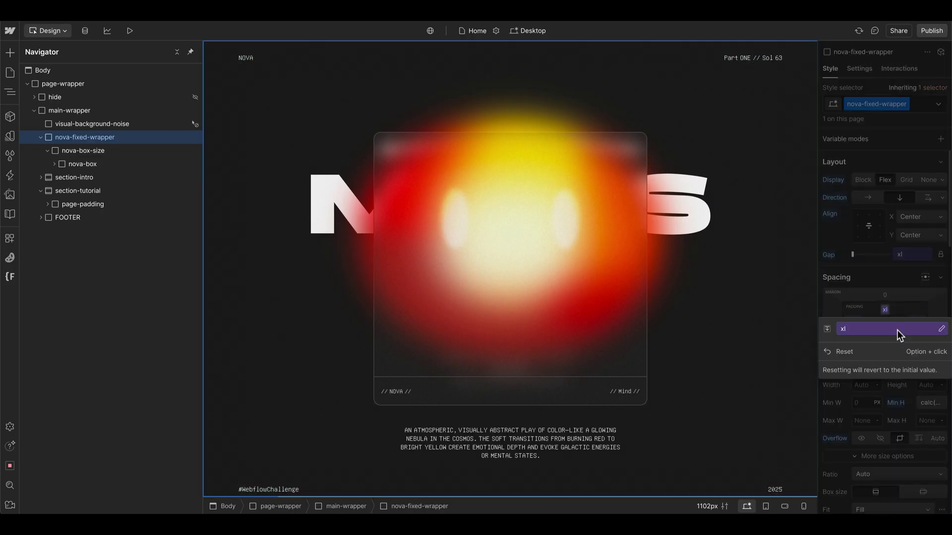
pyautogui.click(897, 331)
pyautogui.scroll(-10, 875, 278)
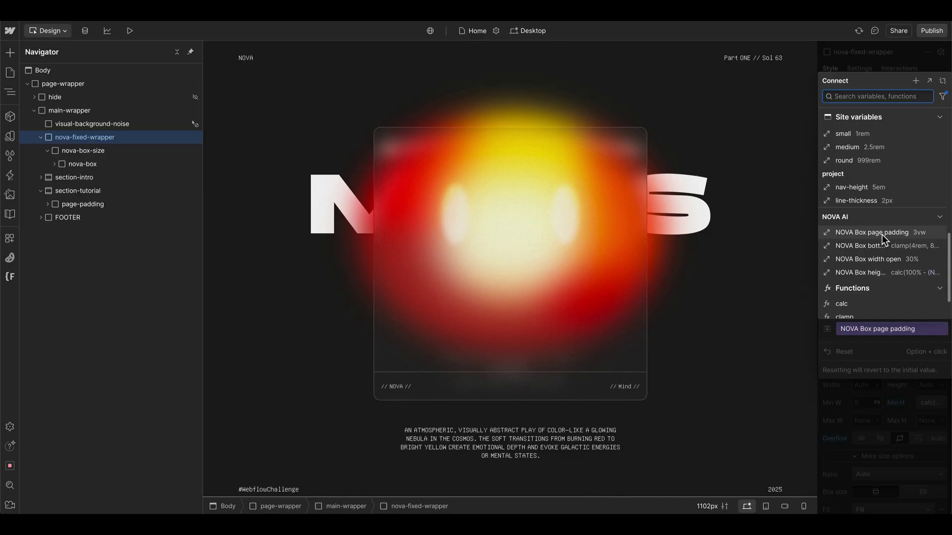
pyautogui.click(887, 234)
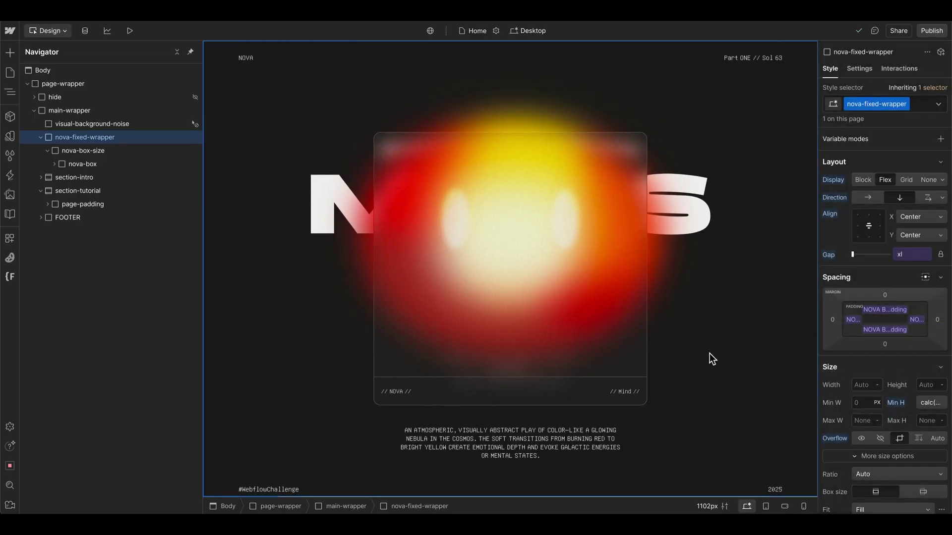
# Step: Set the z-index of nova-fixed-wrapper to 10
pyautogui.scroll(-3, 709, 352)
pyautogui.scroll(-6, 709, 354)
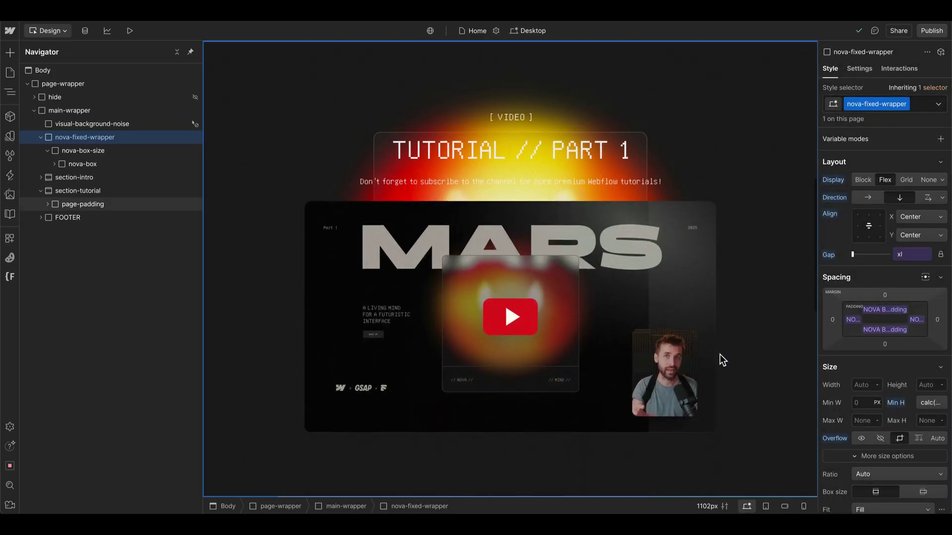
pyautogui.click(899, 437)
pyautogui.scroll(-4, 911, 434)
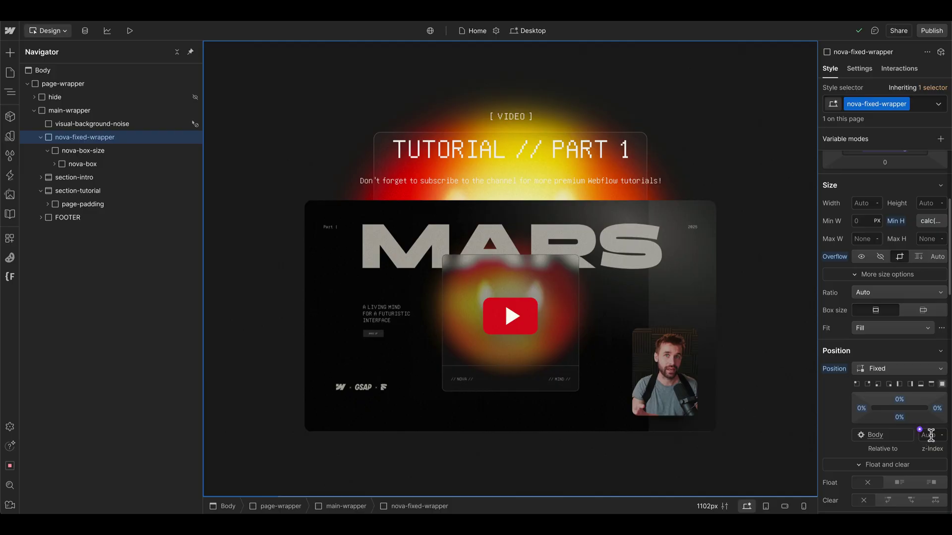
pyautogui.click(926, 435)
pyautogui.write('10')
pyautogui.press('Return')
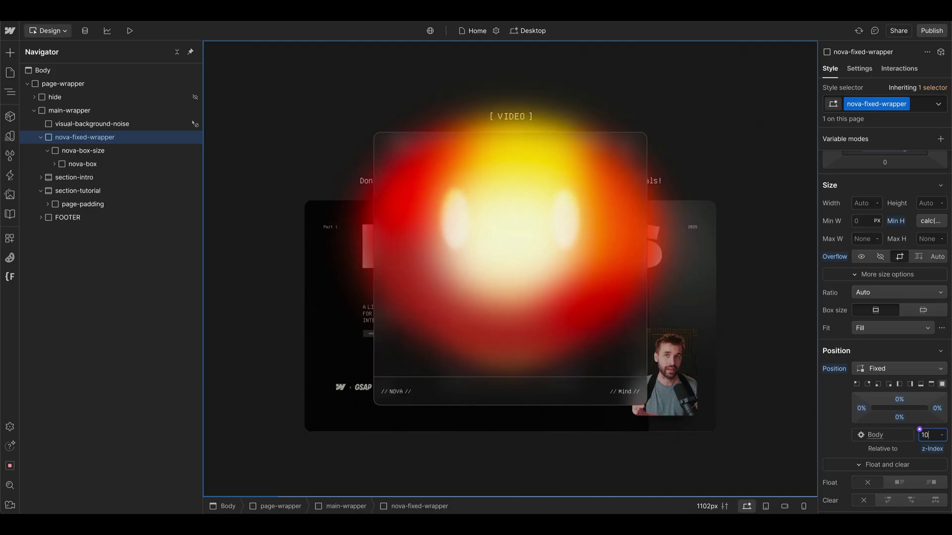
# Step: Reset the calculated minimum height of nova-fixed-wrapper
pyautogui.scroll(4, 919, 417)
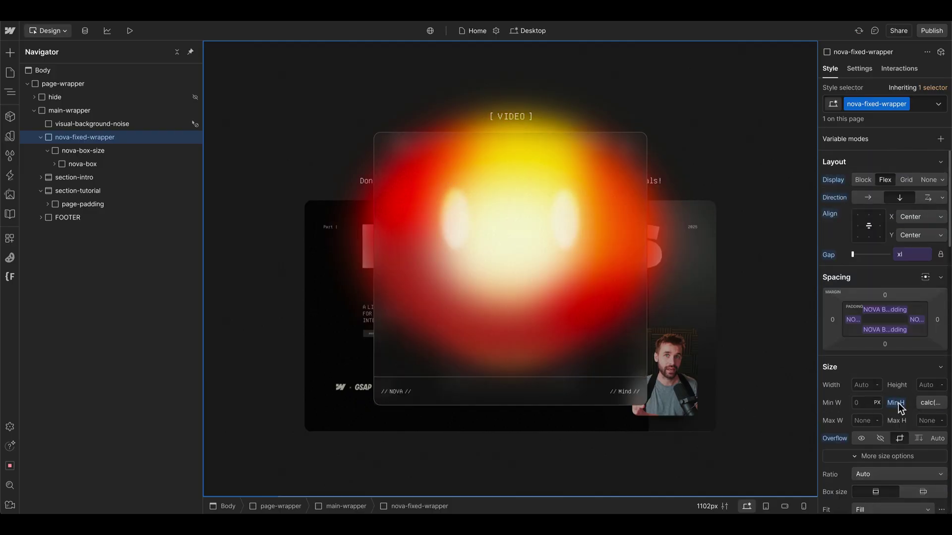
pyautogui.scroll(-6, 873, 445)
pyautogui.scroll(-8, 865, 430)
pyautogui.scroll(15, 865, 430)
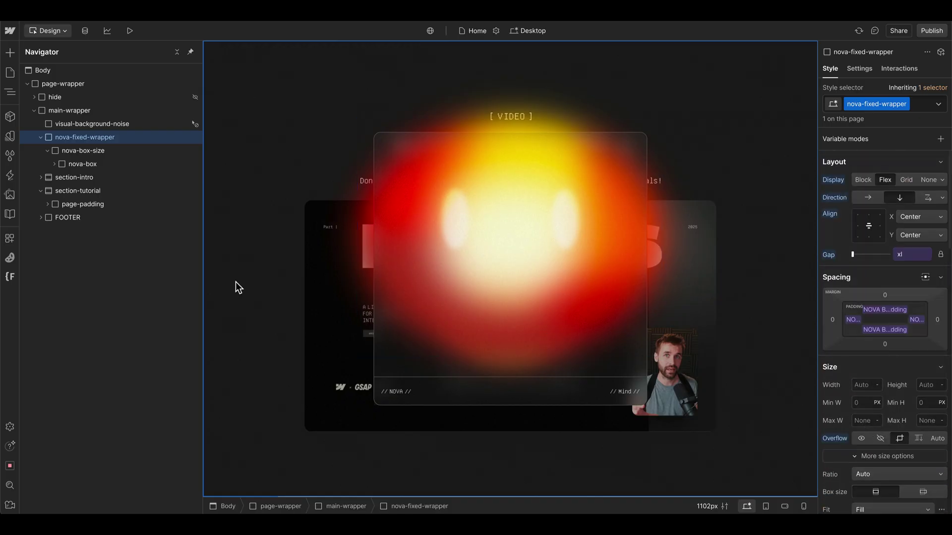
# Step: Rename the nova-box-size class to nova-box-component
pyautogui.click(117, 151)
pyautogui.doubleClick(872, 104)
pyautogui.click(885, 104)
pyautogui.write('component')
pyautogui.press('Return')
# Step: Set the width and height of nova-box-component to 100% and reset its maximum width
pyautogui.click(857, 281)
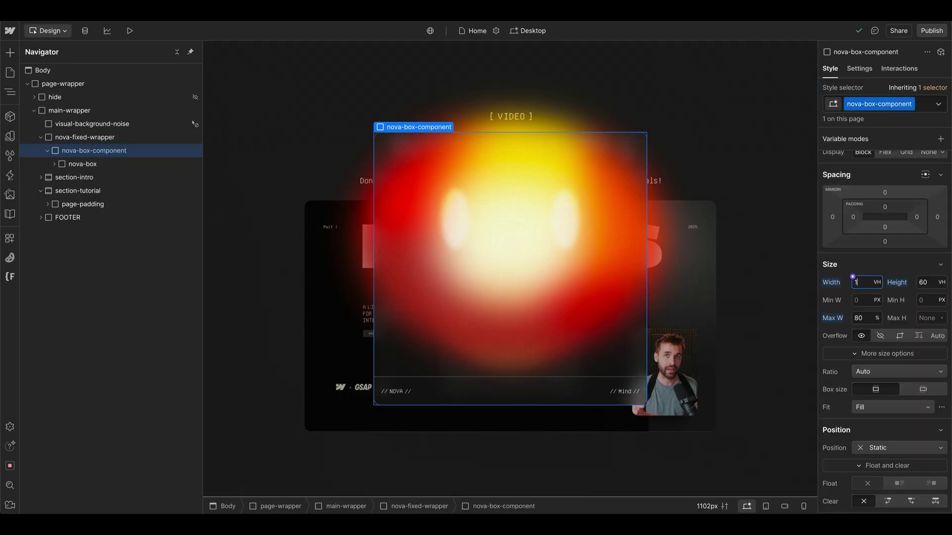
pyautogui.press('Return')
pyautogui.click(923, 282)
pyautogui.write('100%')
pyautogui.press('Return')
pyautogui.keyDown('alt'); pyautogui.click(842, 317); pyautogui.keyUp('alt')
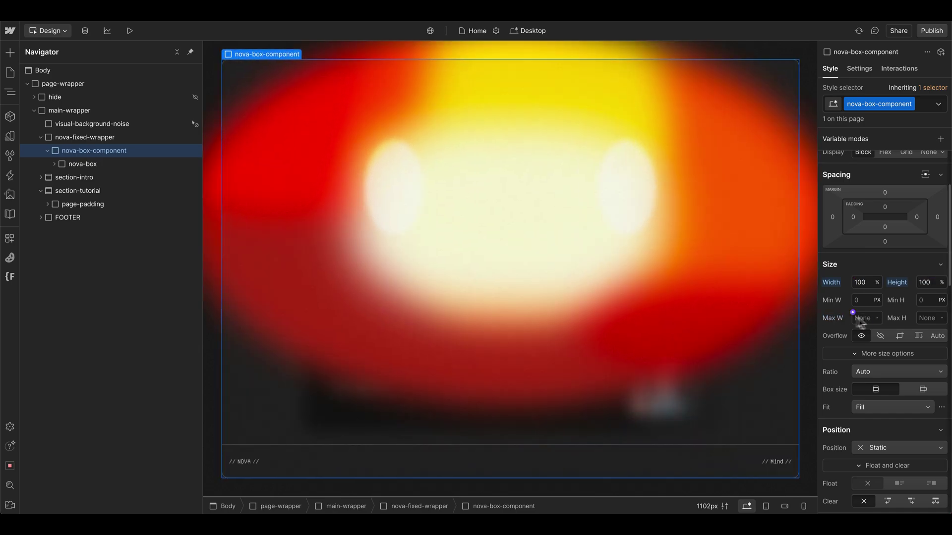
pyautogui.scroll(-2, 873, 317)
pyautogui.scroll(-10, 873, 317)
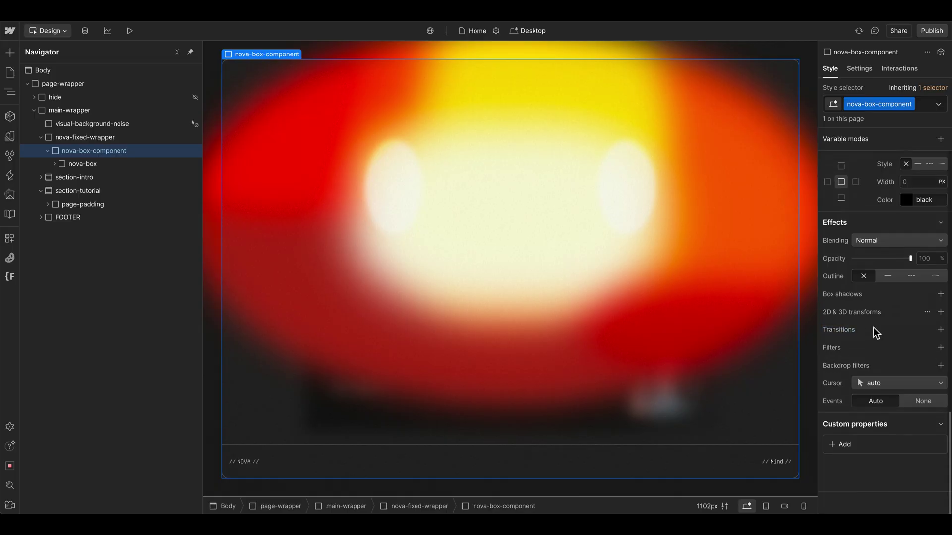
pyautogui.scroll(10, 882, 305)
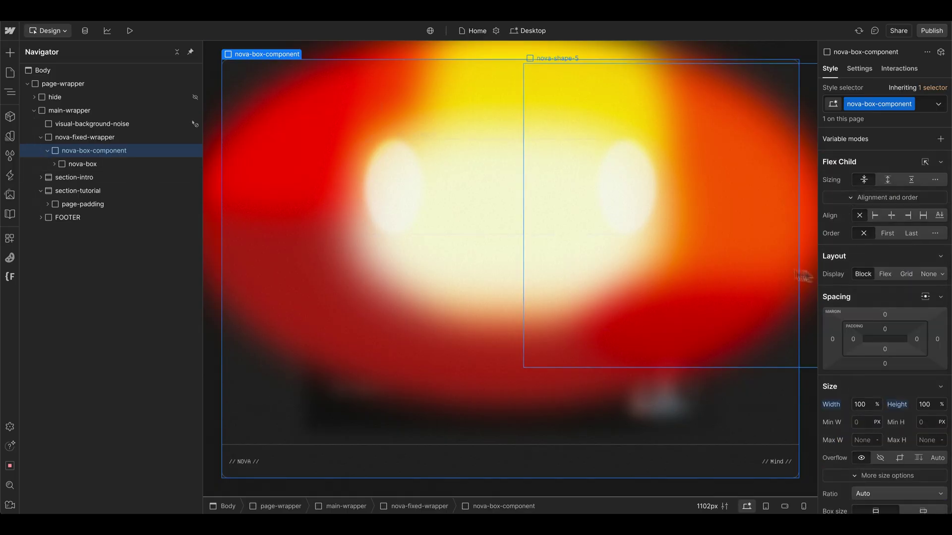
# Step: Set both the width and height of nova-box to 16 rem
pyautogui.click(129, 165)
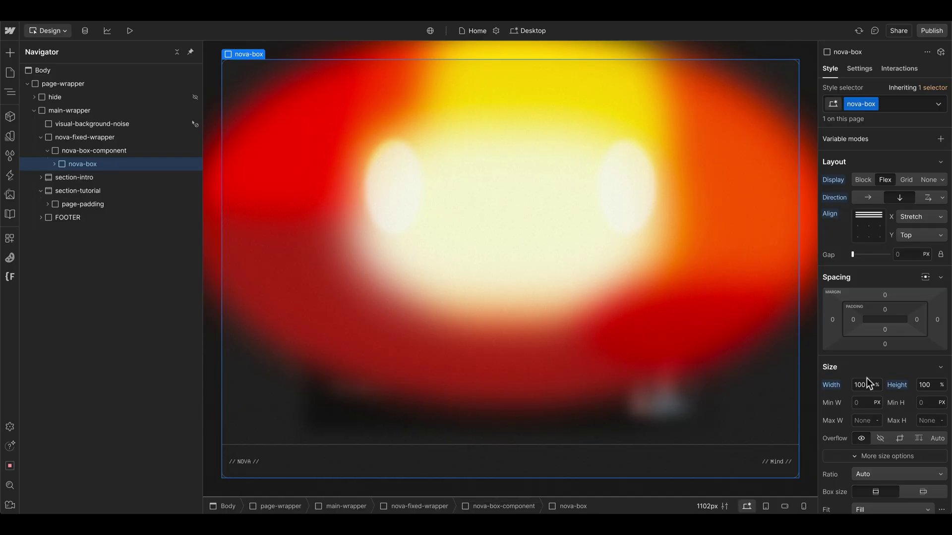
pyautogui.write('16rem')
pyautogui.press('Return')
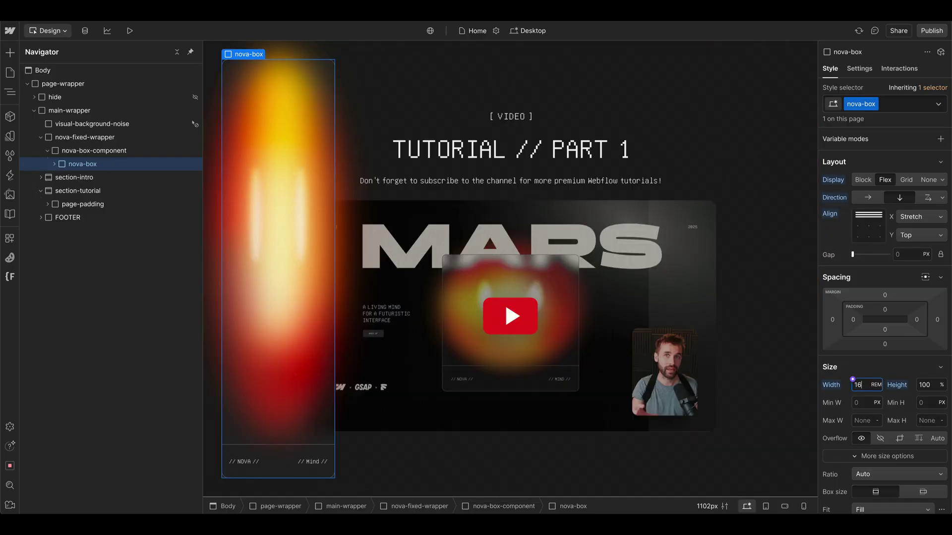
pyautogui.write('16rem')
pyautogui.press('Return')
# Step: Make nova-box-component a vertical flex layout with its content aligned to the bottom right
pyautogui.click(129, 151)
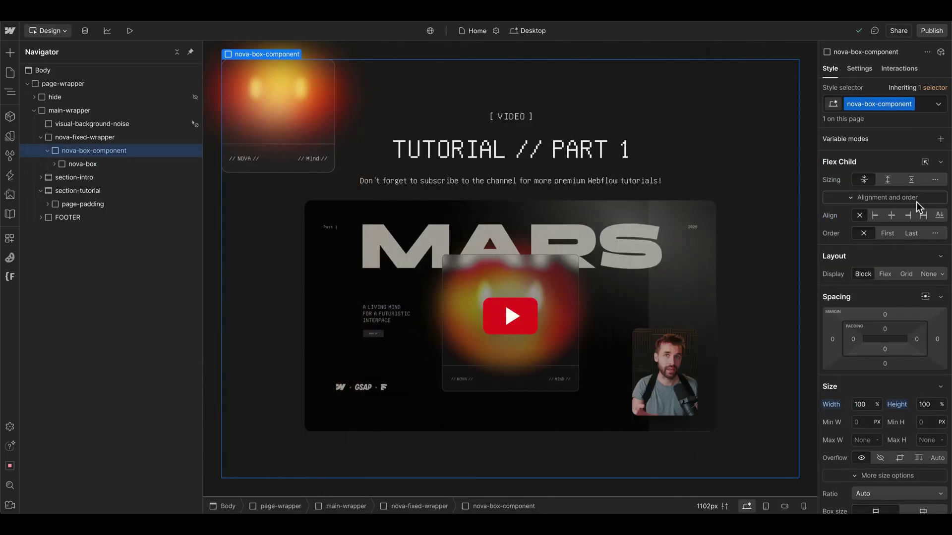
pyautogui.click(885, 274)
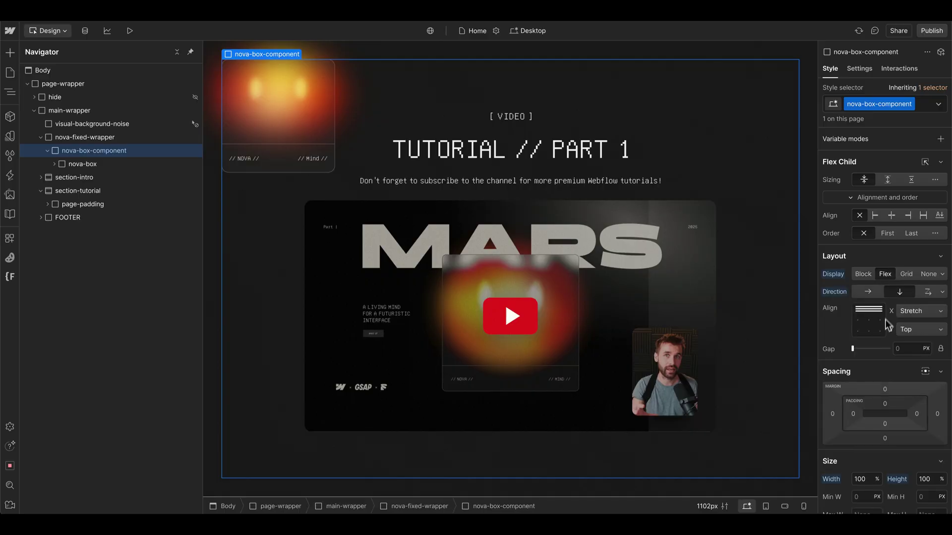
pyautogui.click(881, 331)
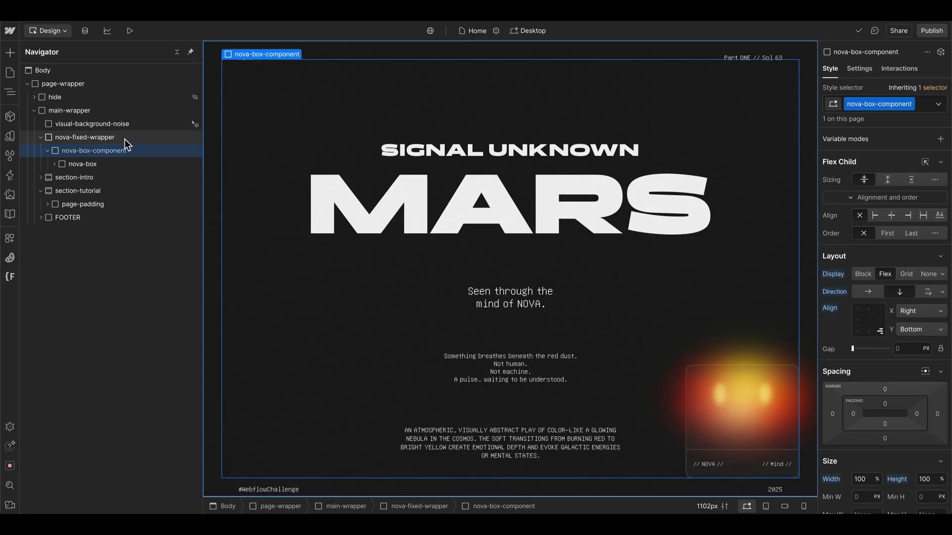
# Step: Set pointer events to None on nova-fixed-wrapper and to Auto on nova-box
pyautogui.click(75, 141)
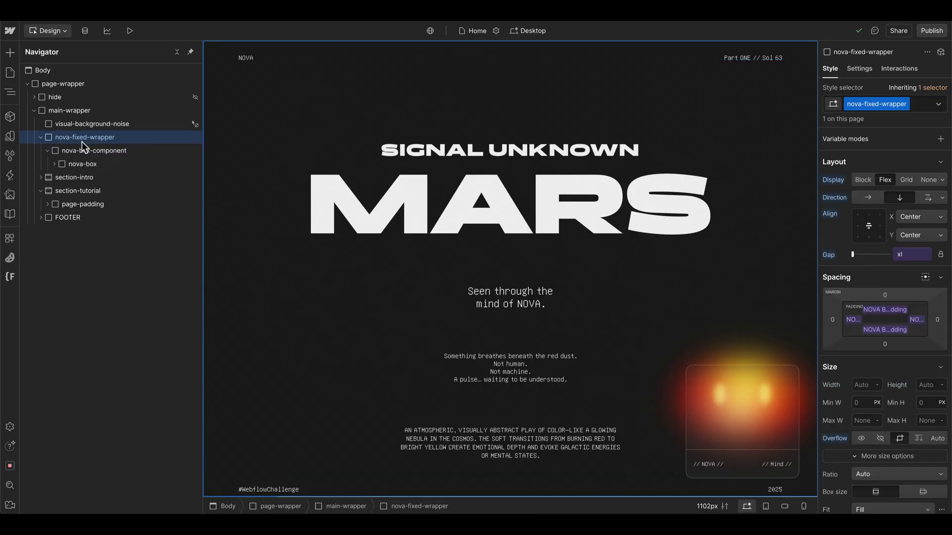
pyautogui.scroll(-10, 932, 297)
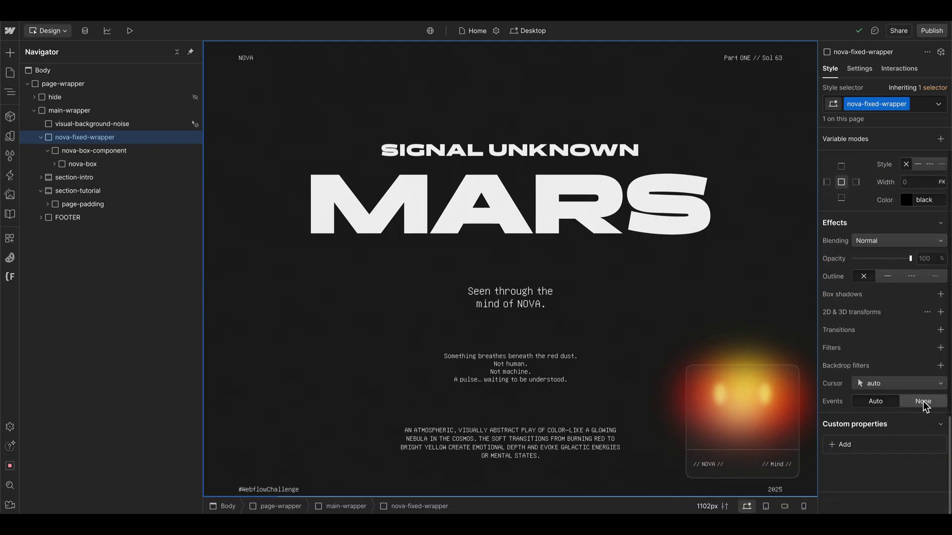
pyautogui.click(922, 402)
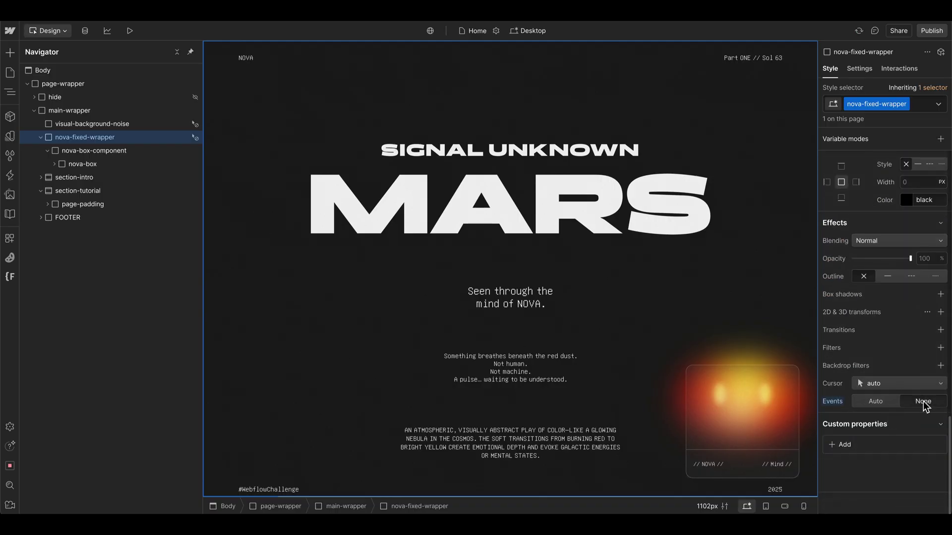
pyautogui.click(113, 164)
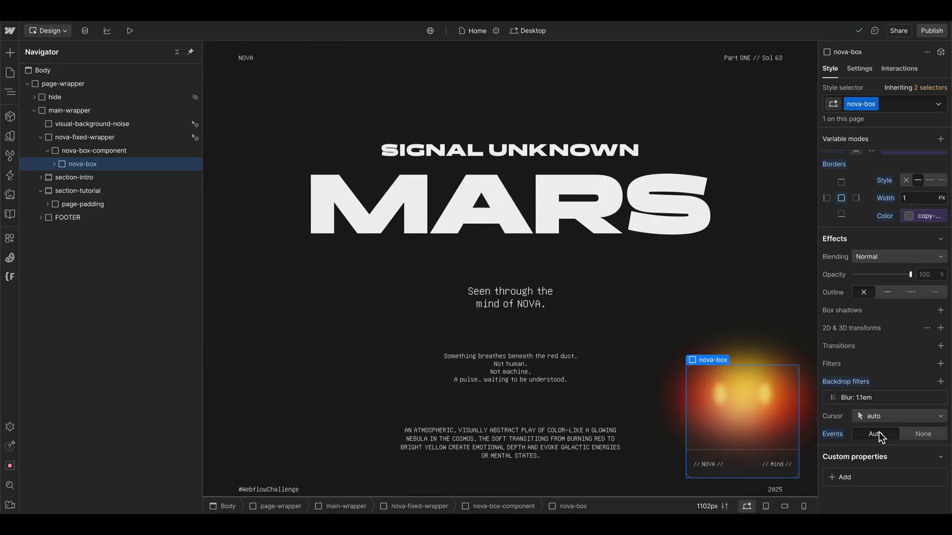
# Step: Paste the copied page-load-animation-content block inside nova-box-component, ahead of nova-box
pyautogui.click(136, 155)
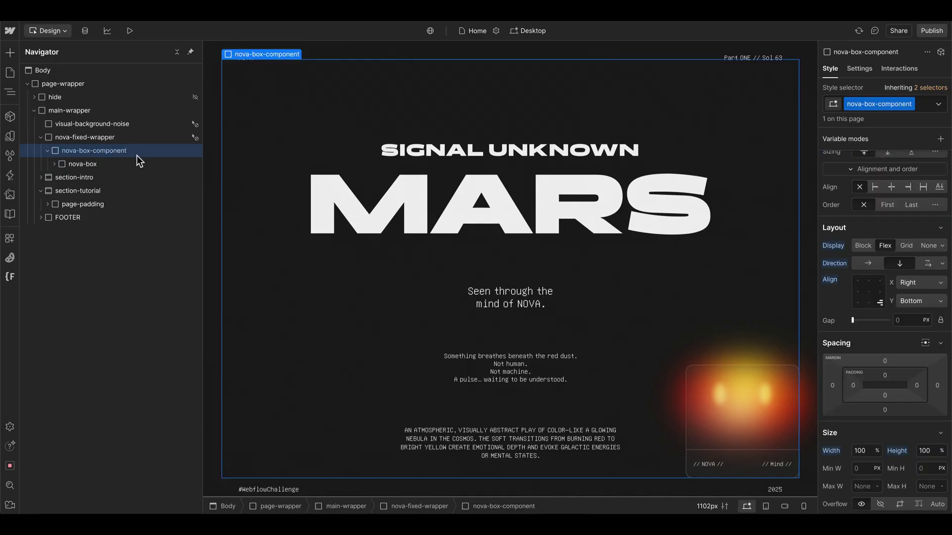
pyautogui.press('super+v')
pyautogui.moveTo(102, 177); pyautogui.dragTo(101, 160)
pyautogui.click(54, 164)
pyautogui.scroll(-10, 827, 408)
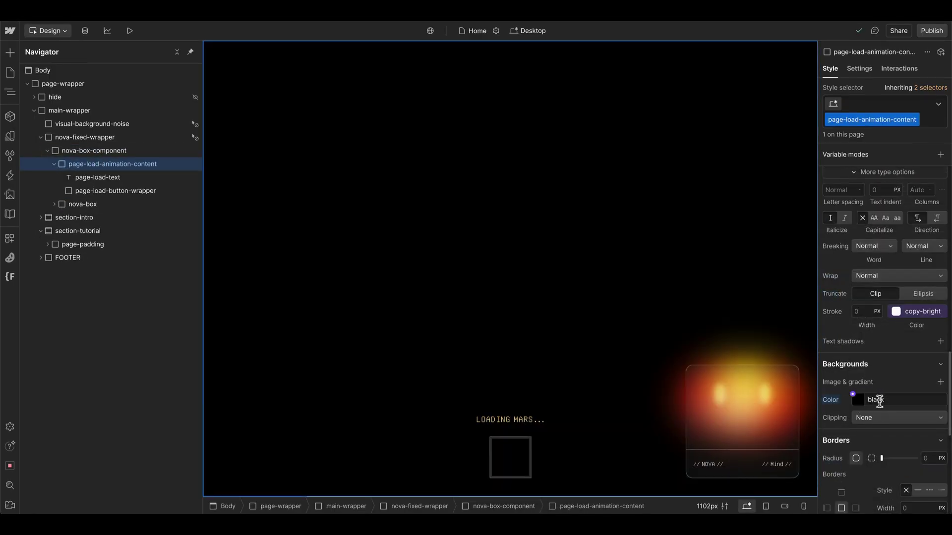
pyautogui.scroll(10, 876, 400)
pyautogui.scroll(-1, 885, 405)
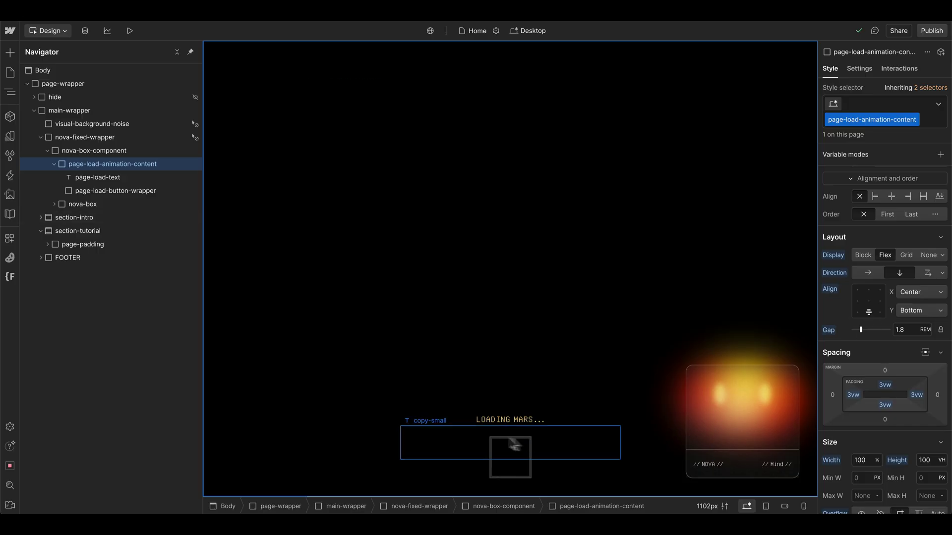
# Step: Add a Custom Element inside page-load-button-wrapper and give it the button class
pyautogui.click(137, 193)
pyautogui.hotkey('ctrl', 'k')
pyautogui.write('cus')
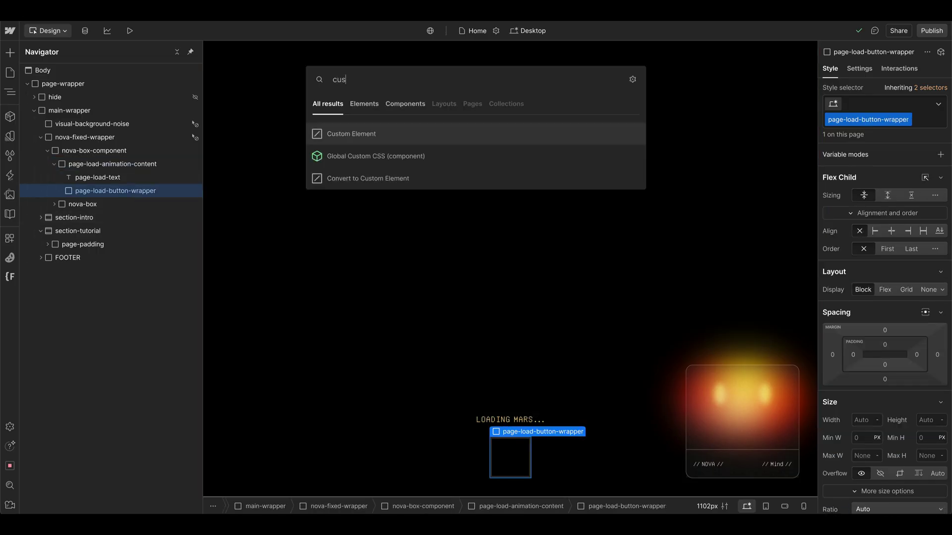
pyautogui.press('Return')
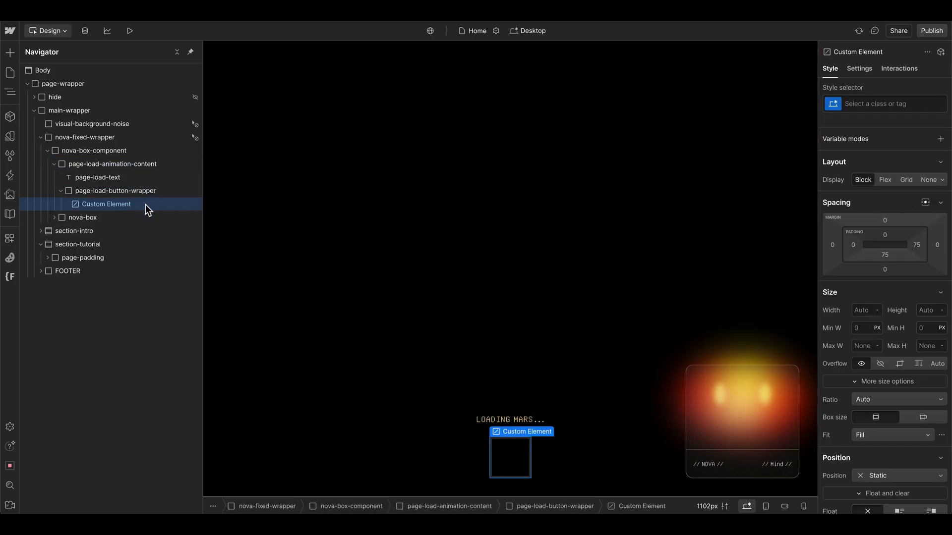
pyautogui.click(909, 103)
pyautogui.write('button')
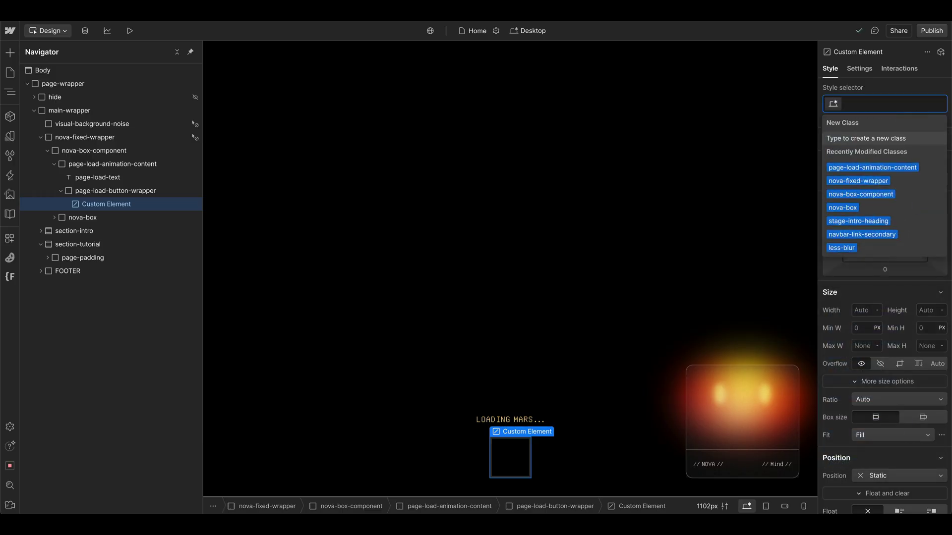
pyautogui.press('Return')
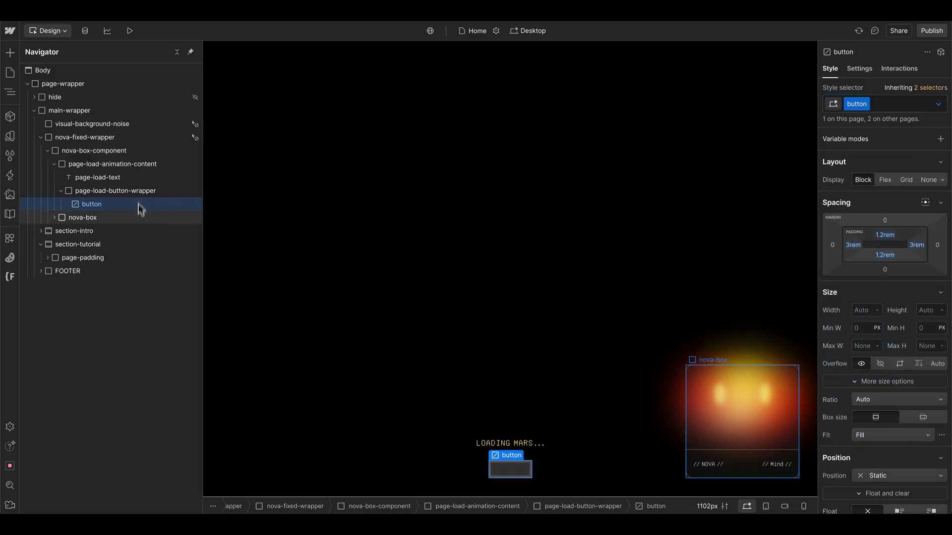
# Step: Change the custom element's tag to button and add the attribute type = button
pyautogui.click(860, 69)
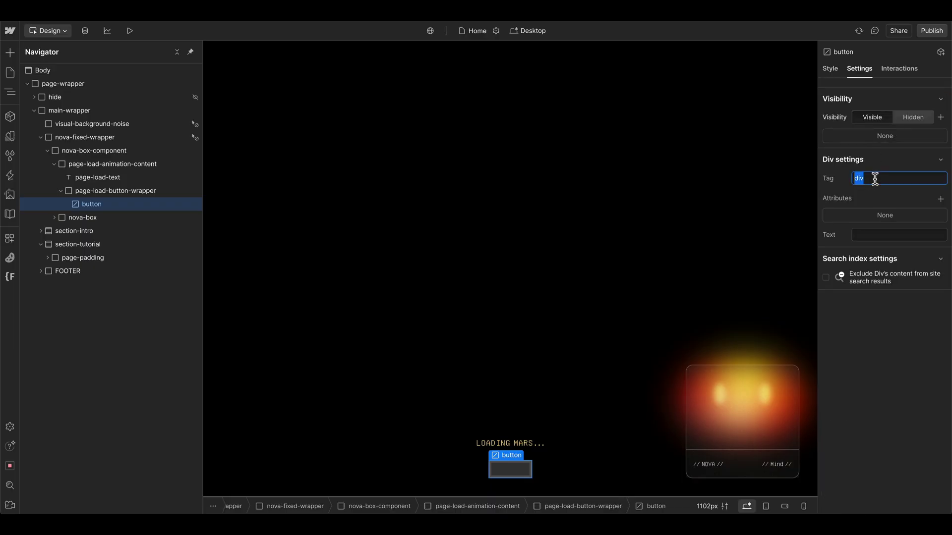
pyautogui.write('button')
pyautogui.click(940, 199)
pyautogui.press('Tab')
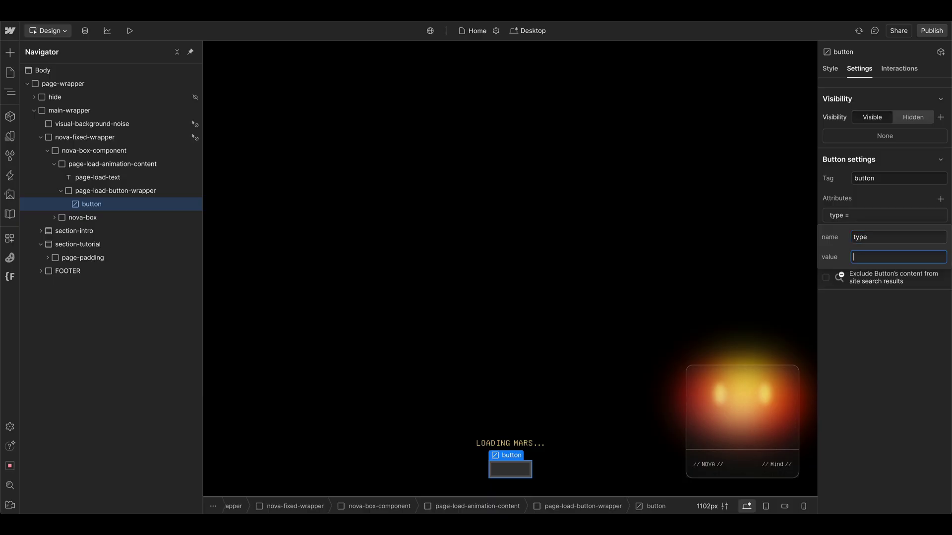
pyautogui.press('Return')
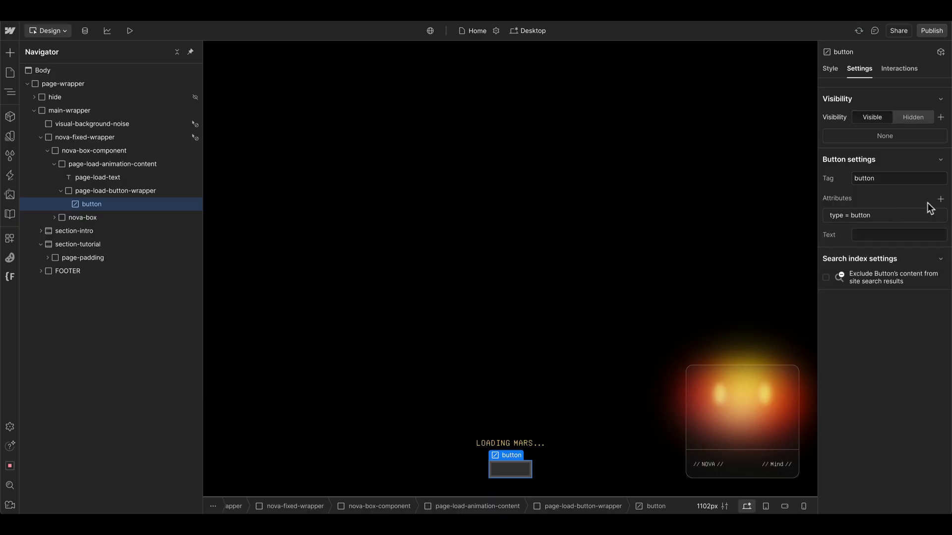
# Step: Add an aria-label attribute with the value "Start Exploring" to the button element
pyautogui.click(938, 200)
pyautogui.write('aria-label')
pyautogui.click(887, 270)
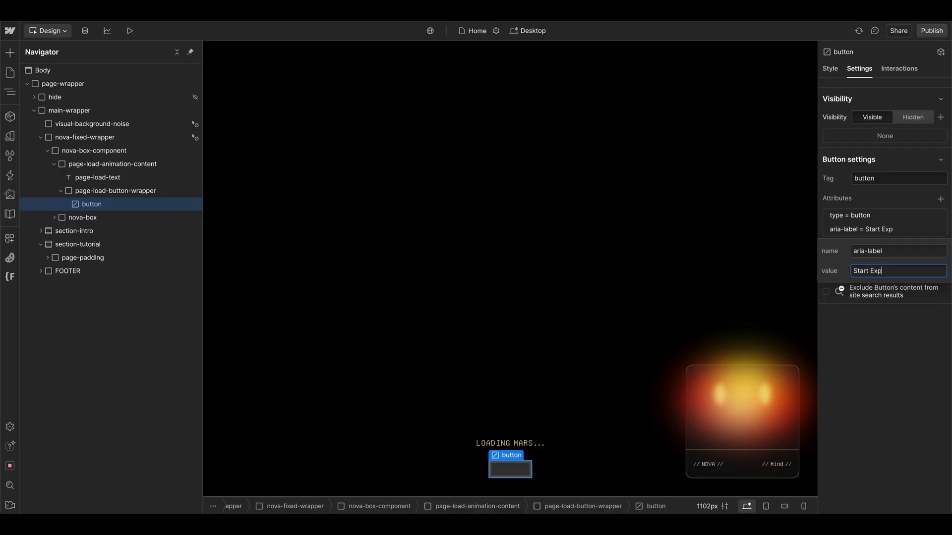
pyautogui.write('Start Exploring')
pyautogui.press('Return')
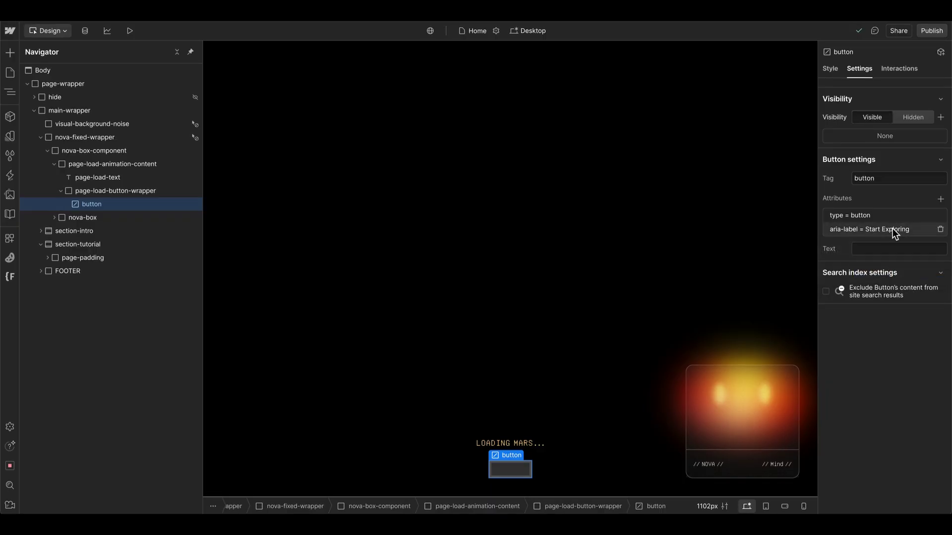
# Step: Add a text block reading "Start Exploring" inside the button and open a new attribute entry on the button element
pyautogui.press('super+e')
pyautogui.write('te')
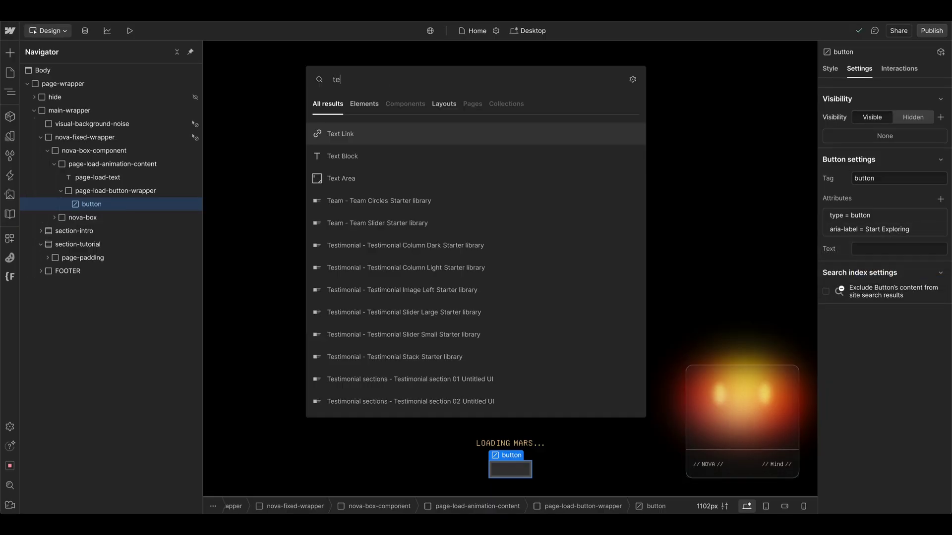
pyautogui.press('Down')
pyautogui.press('Return')
pyautogui.click(875, 217)
pyautogui.press('super+a')
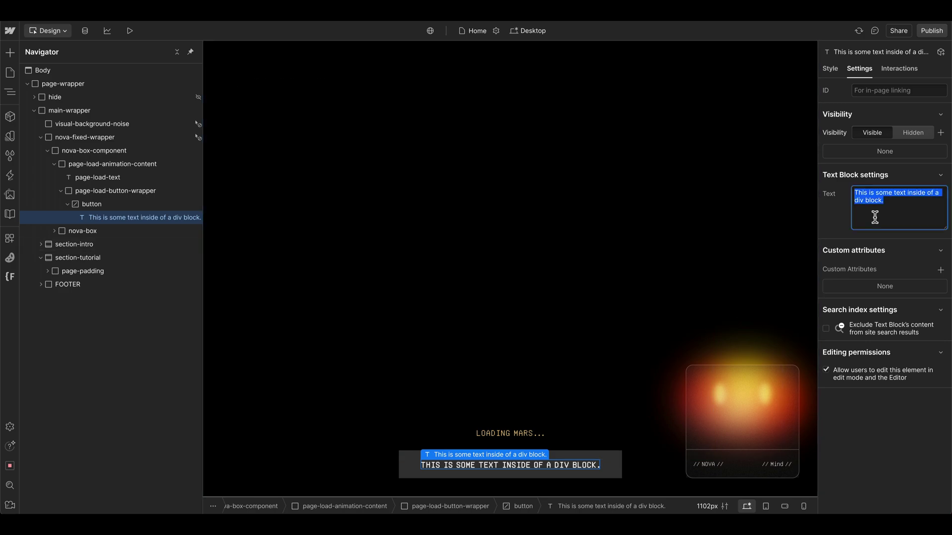
pyautogui.write('Start Exploring')
pyautogui.click(92, 205)
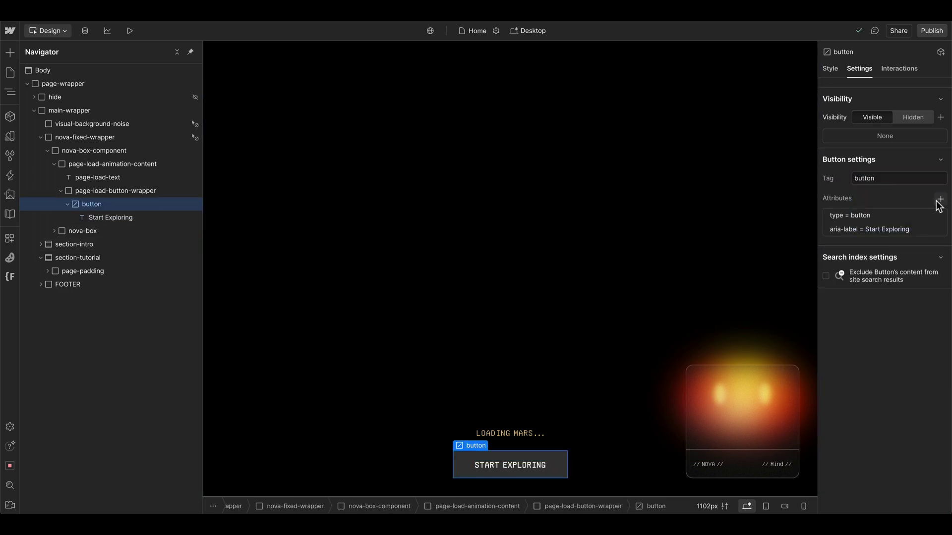
pyautogui.click(940, 200)
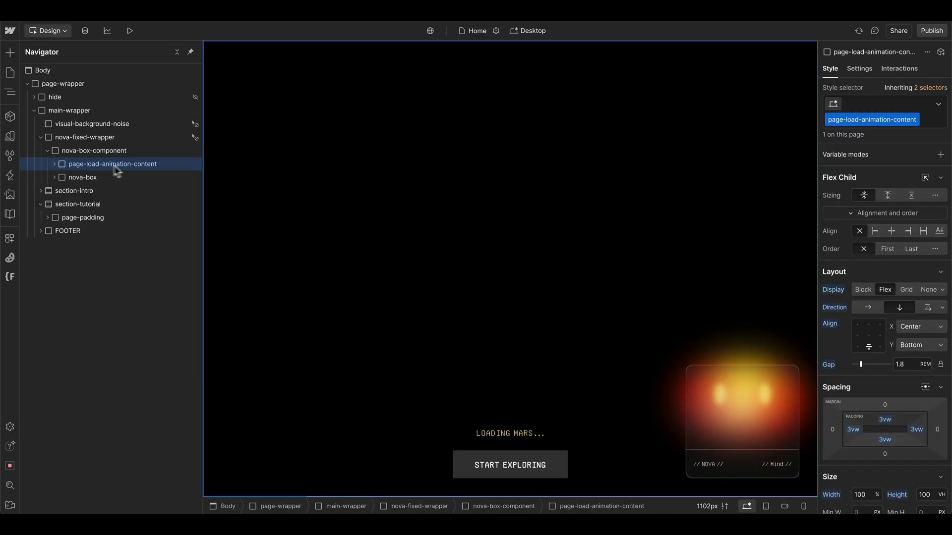
# Step: Move page-load-animation-content out of nova-box-component to sit directly above it inside nova-fixed-wrapper
pyautogui.moveTo(115, 166); pyautogui.dragTo(91, 150)
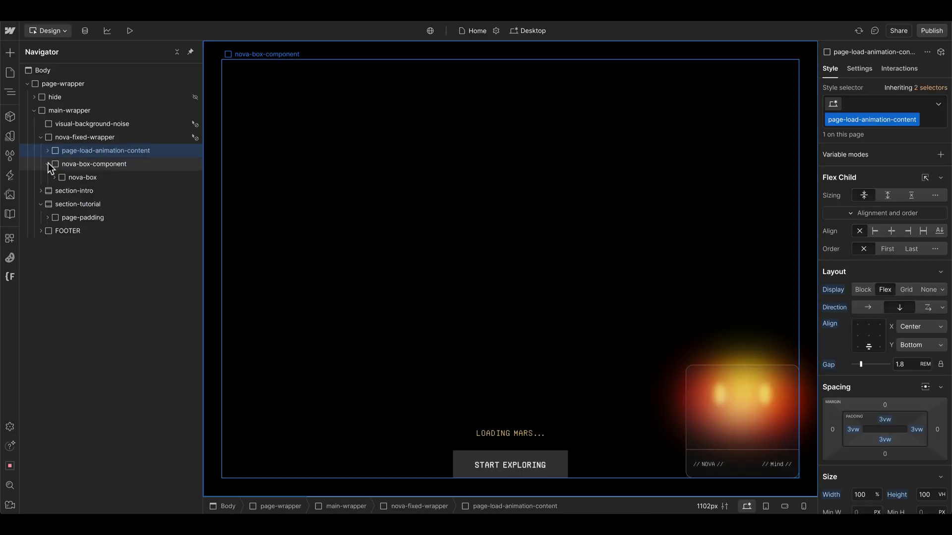
pyautogui.click(47, 164)
pyautogui.click(79, 139)
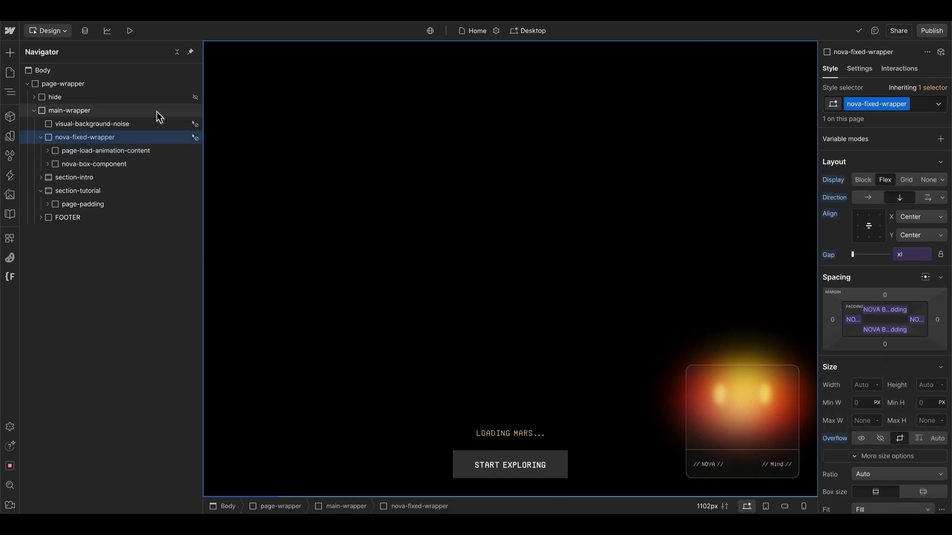
# Step: Set the top margin of page-load-animation-content to -100vh
pyautogui.click(160, 150)
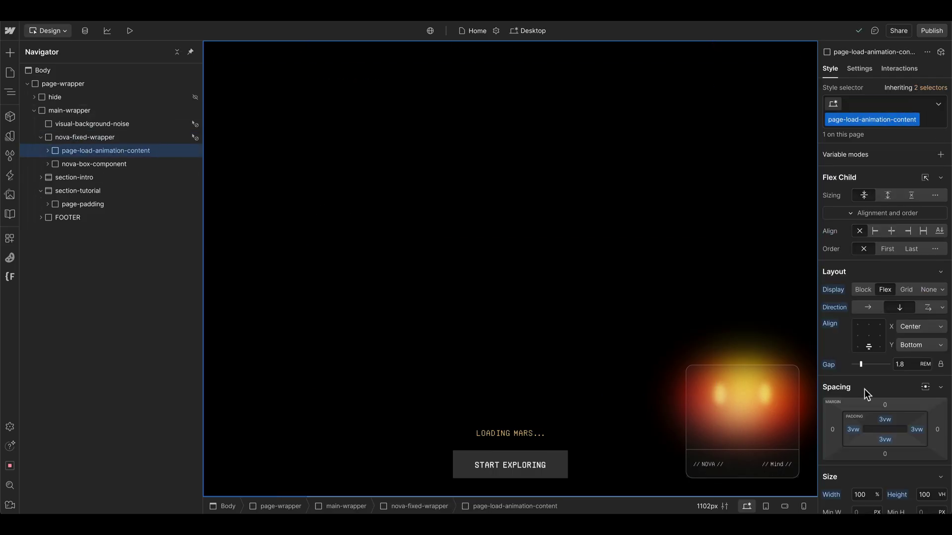
pyautogui.click(885, 405)
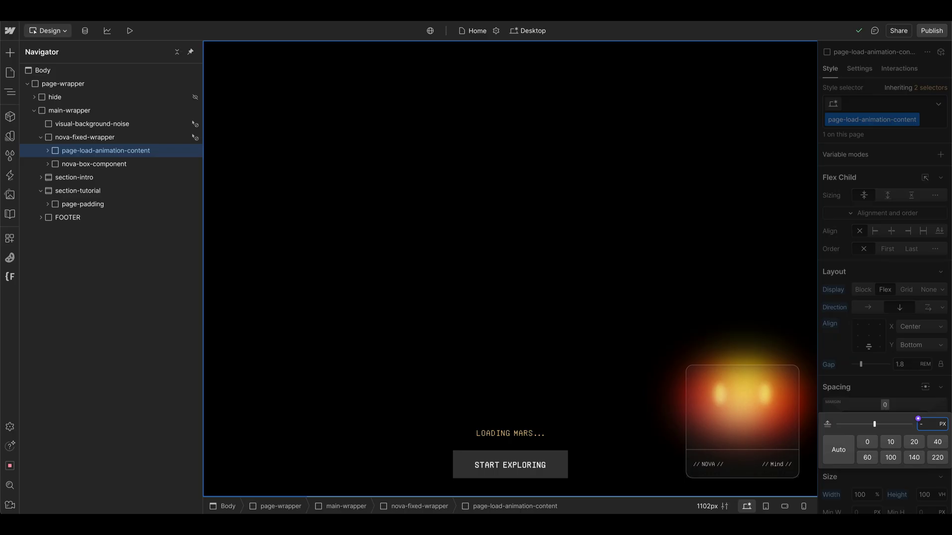
pyautogui.write('-100vh')
pyautogui.press('Return')
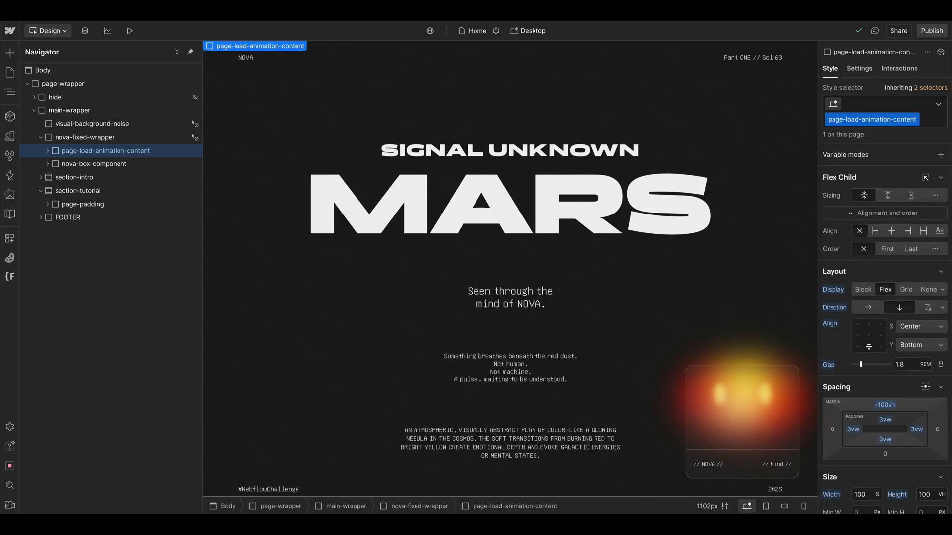
# Step: Try a -35vh top margin and a reset top margin on page-load-animation-content, and undo both changes
pyautogui.moveTo(888, 413); pyautogui.dragTo(883, 371)
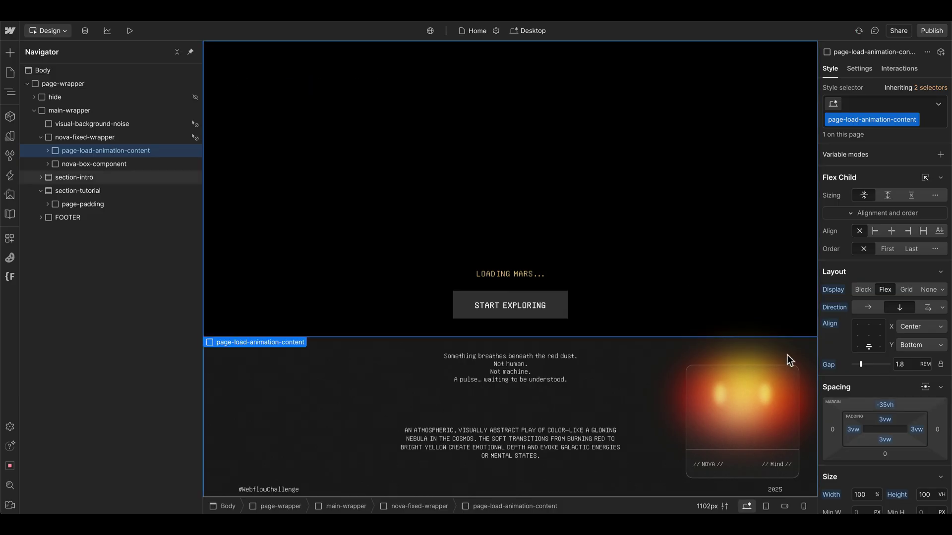
pyautogui.keyDown('alt'); pyautogui.click(888, 404); pyautogui.keyUp('alt')
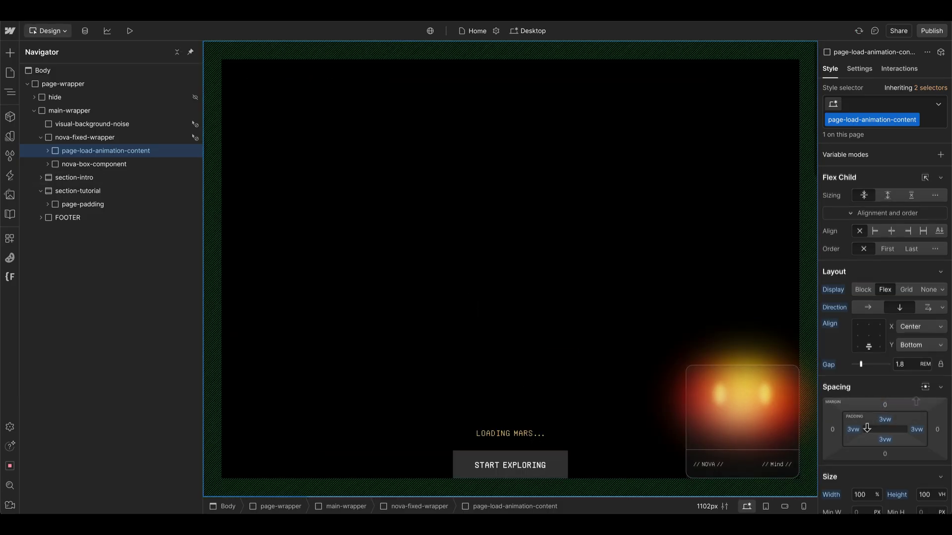
pyautogui.hotkey('ctrl', 'z')
pyautogui.hotkey('ctrl', 'z')
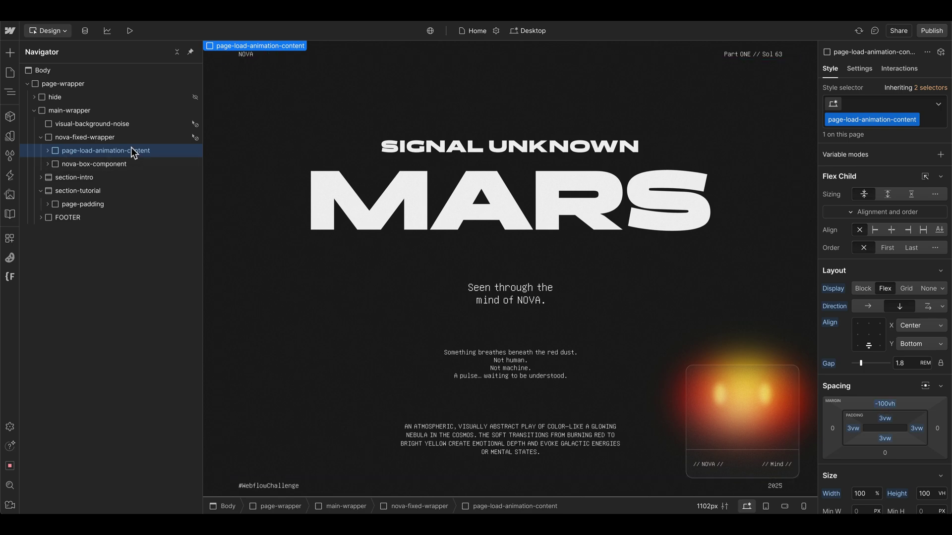
# Step: Create a page load interaction with a Custom action targeting the page-load-animation-content class
pyautogui.click(10, 177)
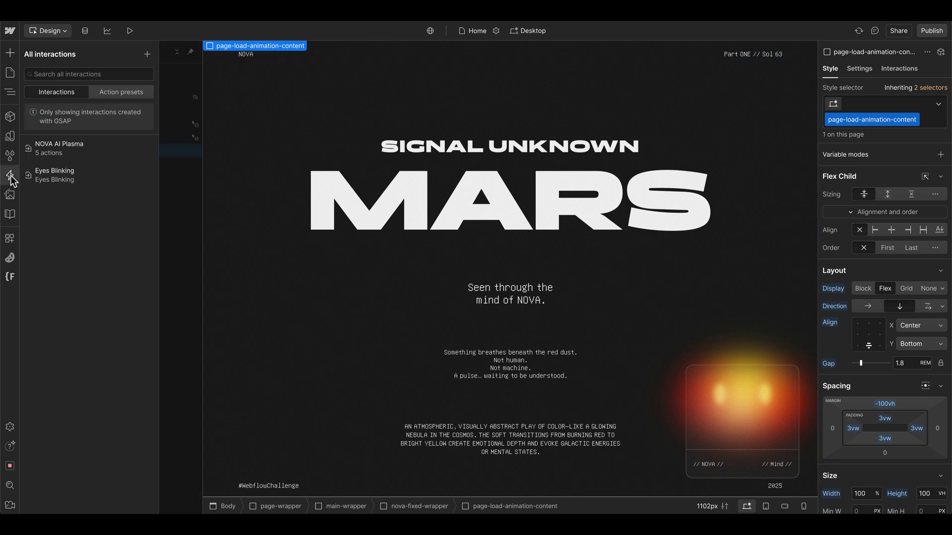
pyautogui.click(147, 54)
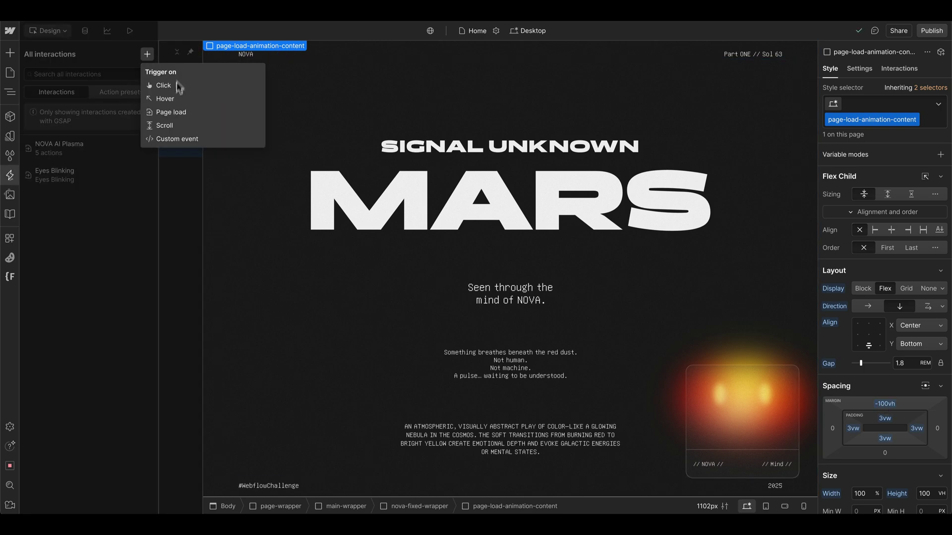
pyautogui.click(159, 113)
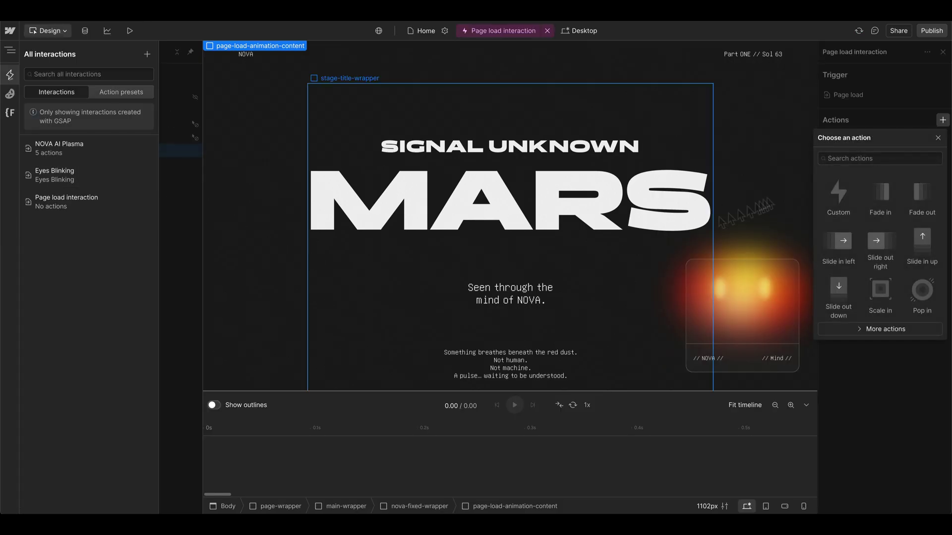
pyautogui.click(837, 203)
pyautogui.click(10, 74)
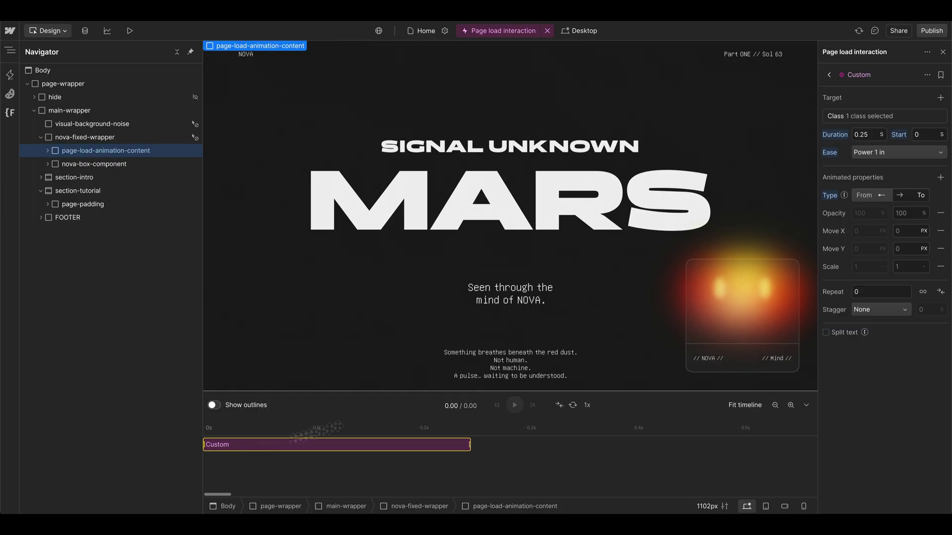
pyautogui.click(877, 118)
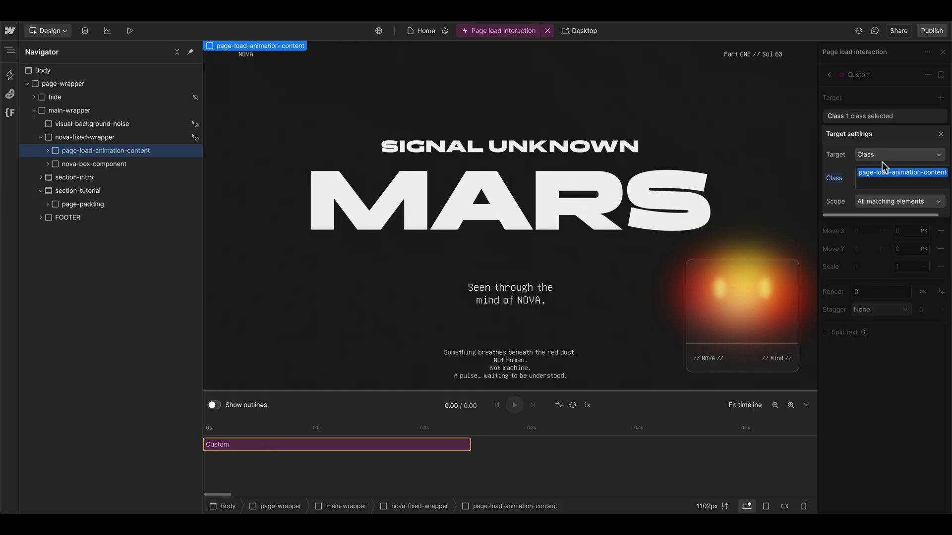
pyautogui.click(881, 117)
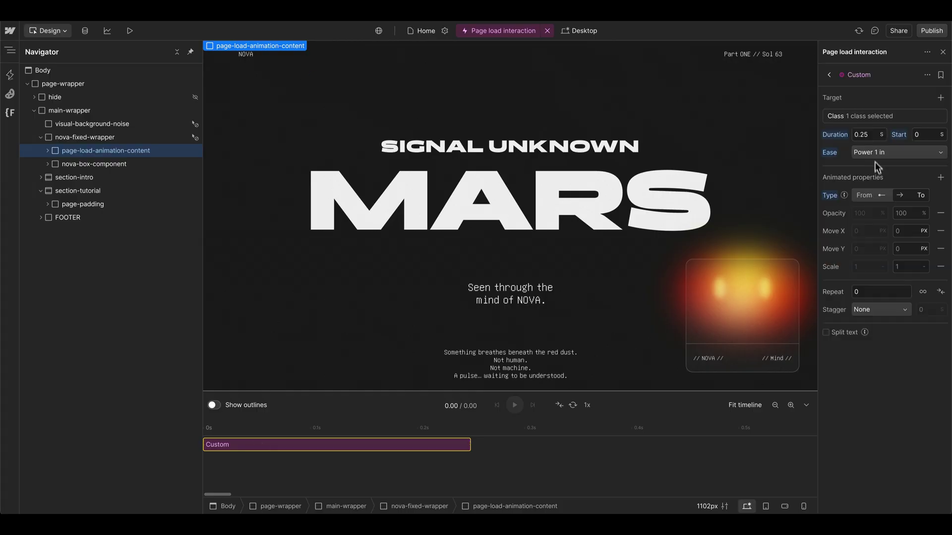
# Step: Add the Y % property to the page-load-animation-content action and set its From value to 100
pyautogui.click(940, 179)
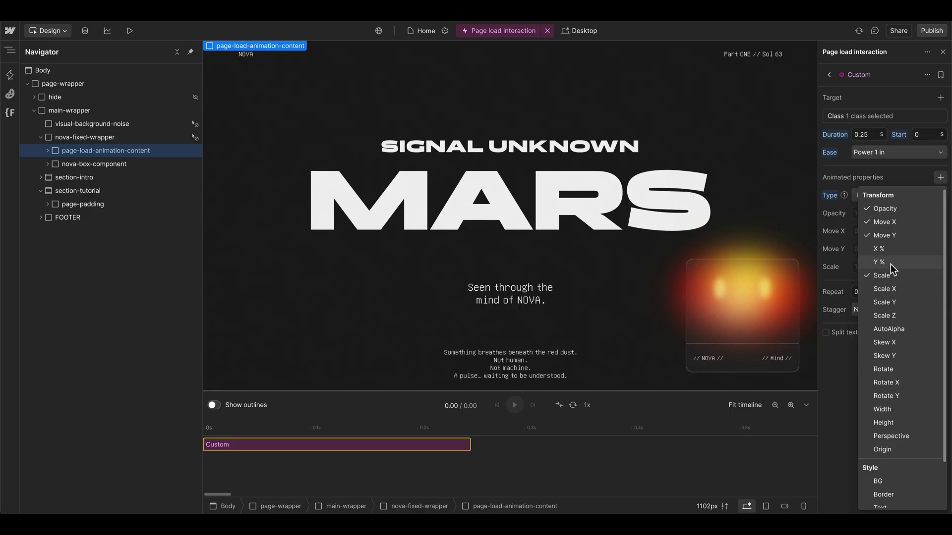
pyautogui.click(888, 262)
pyautogui.click(871, 200)
pyautogui.click(866, 264)
pyautogui.write('100')
pyautogui.press('Return')
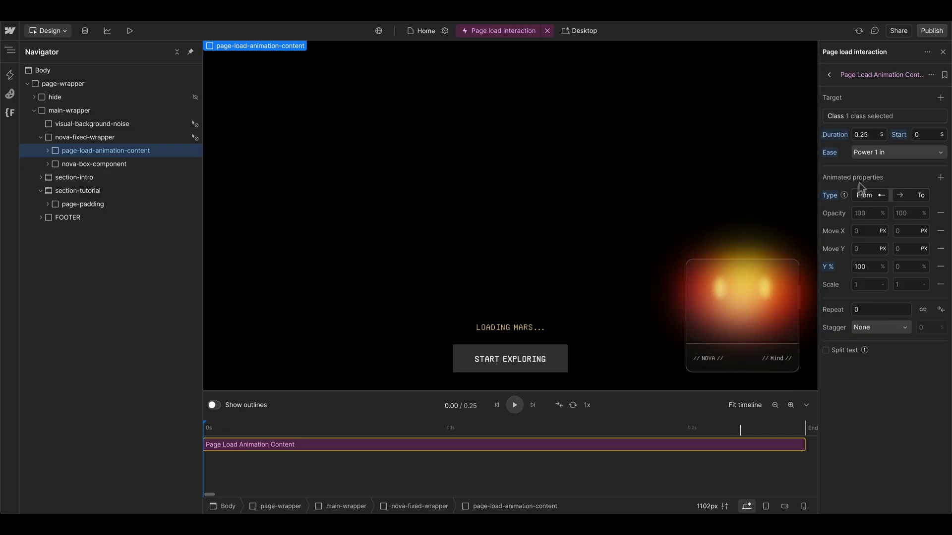
# Step: Set the duration of the page-load-animation-content action to 0 seconds
pyautogui.click(866, 135)
pyautogui.write('0')
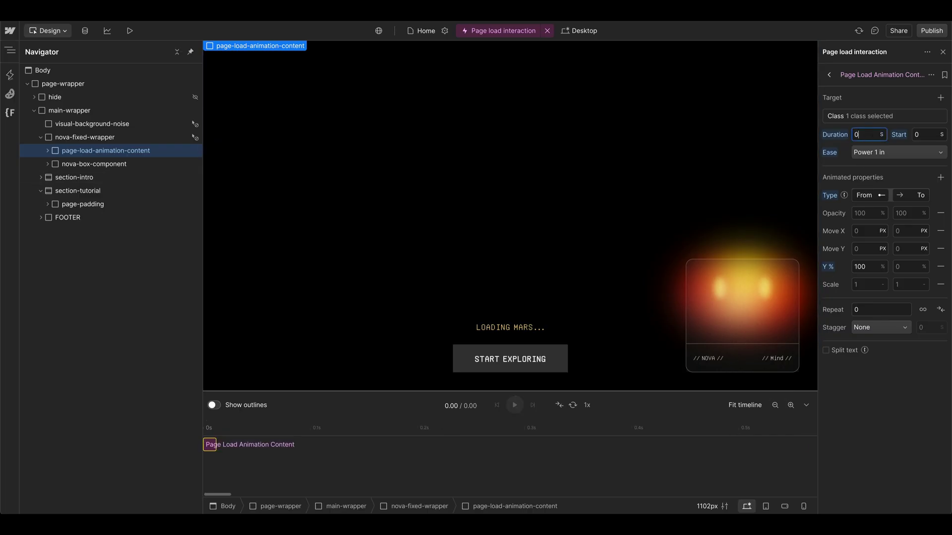
pyautogui.click(871, 156)
# Step: With nova-box-component selected, add a second custom animation to the timeline and set its start to 0 seconds
pyautogui.click(90, 165)
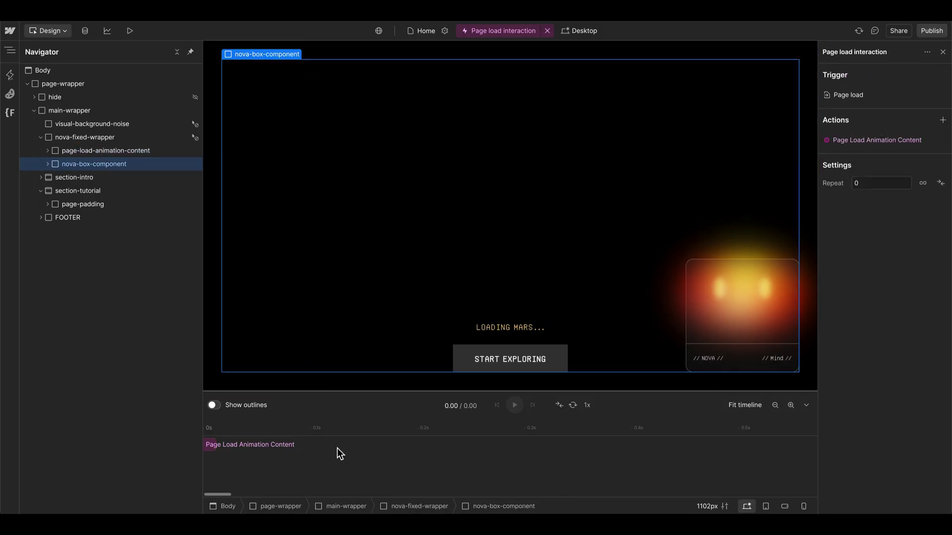
pyautogui.doubleClick(320, 467)
pyautogui.moveTo(326, 459); pyautogui.dragTo(177, 457)
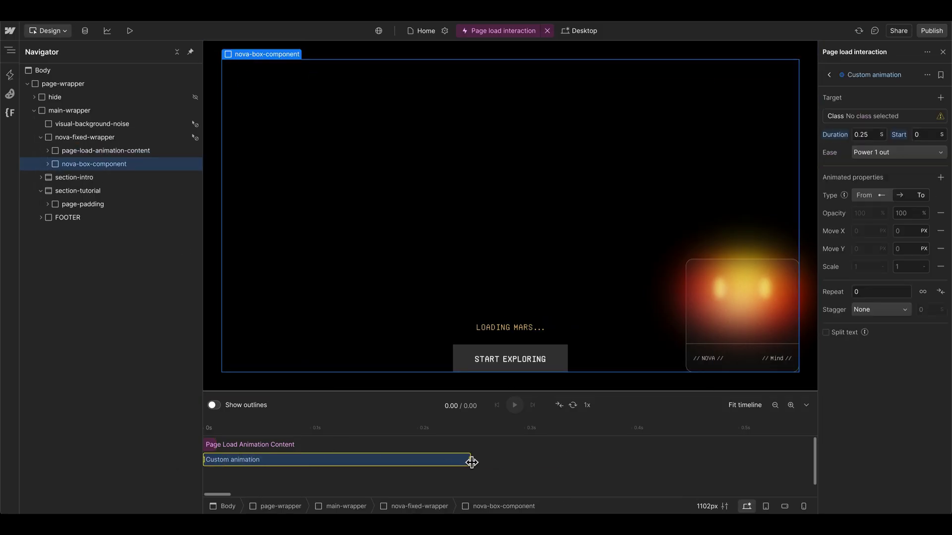
# Step: Set the second custom animation's duration to 0 seconds and target it at the nova-box-component class
pyautogui.moveTo(471, 462); pyautogui.dragTo(256, 460)
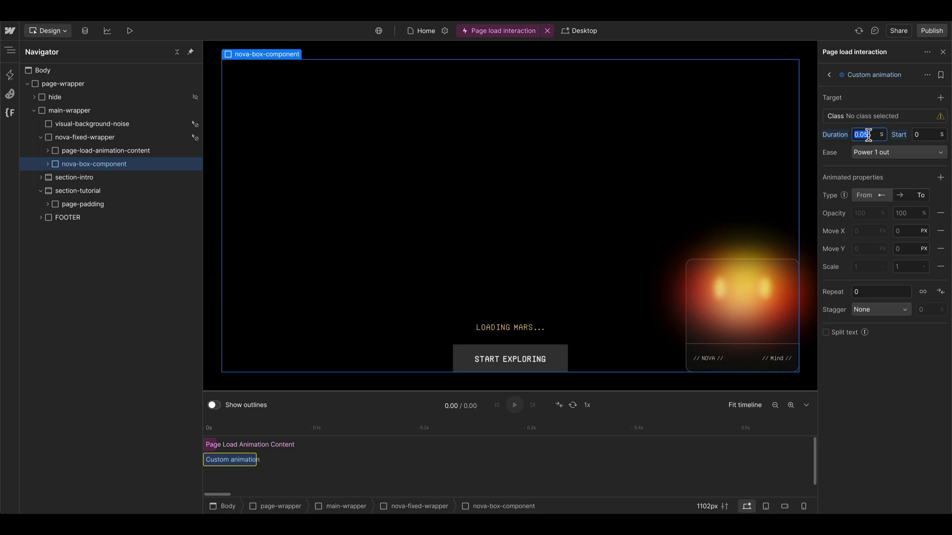
pyautogui.write('0')
pyautogui.click(857, 115)
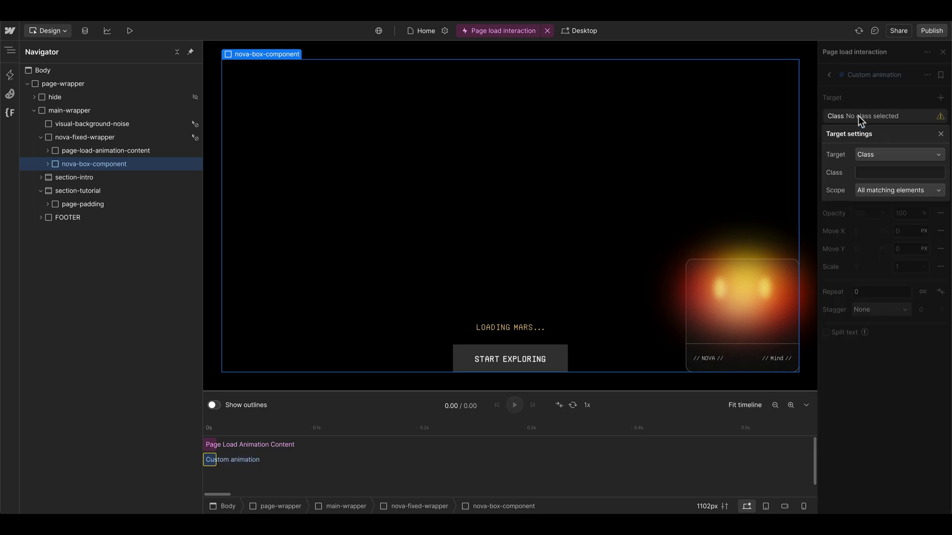
pyautogui.click(868, 172)
pyautogui.write('compon')
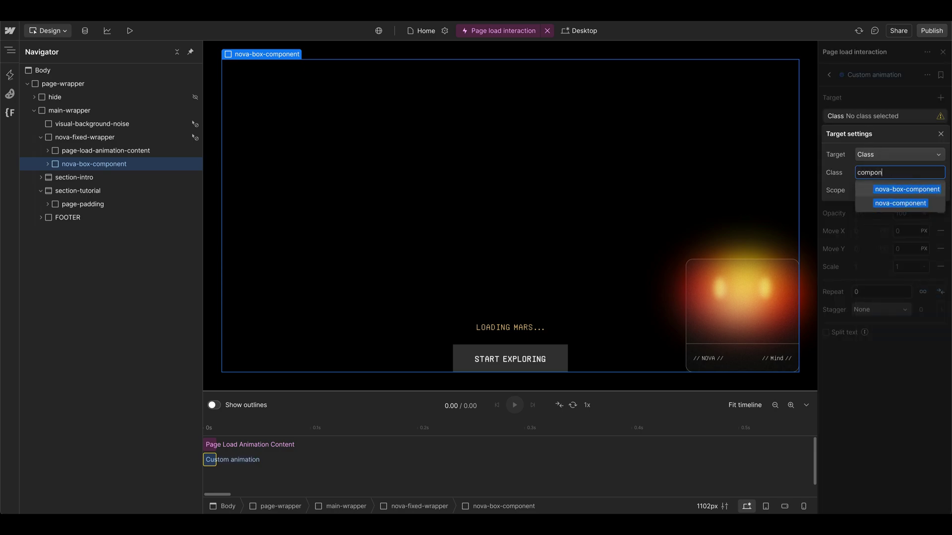
pyautogui.click(882, 190)
pyautogui.click(884, 120)
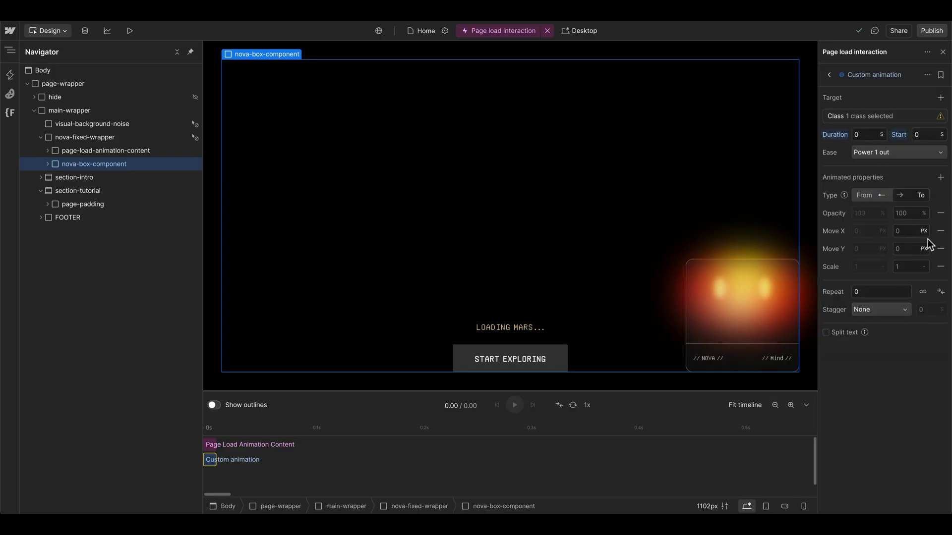
# Step: Remove the Opacity, Move X, Move Y and Scale properties from this animation and add Width and Height instead
pyautogui.click(940, 213)
pyautogui.click(940, 213)
pyautogui.click(940, 213)
pyautogui.click(940, 213)
pyautogui.click(940, 177)
pyautogui.click(907, 408)
pyautogui.click(907, 422)
pyautogui.click(847, 226)
# Step: Switch the animation to From-To and set both Width and Height to 22 rem at start and end
pyautogui.click(870, 195)
pyautogui.click(869, 213)
pyautogui.write('22rem')
pyautogui.click(909, 215)
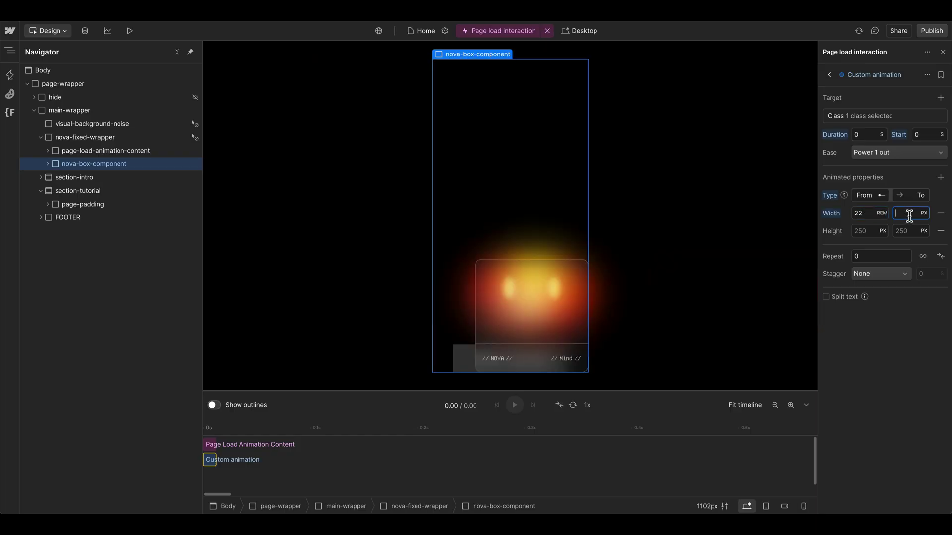
pyautogui.click(869, 229)
pyautogui.write('22rem')
pyautogui.click(907, 231)
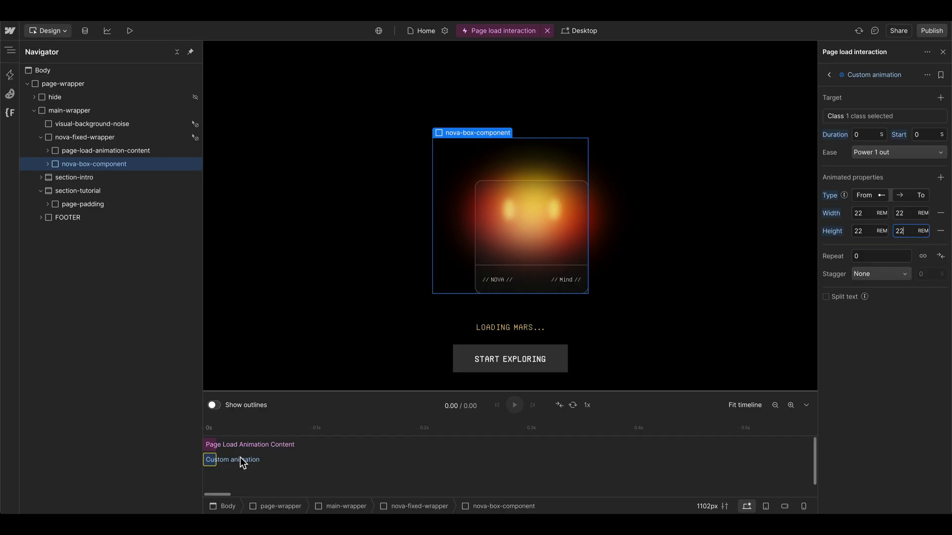
# Step: Select the nova-box element inside nova-box-component and duplicate the custom animation on the timeline
pyautogui.click(89, 153)
pyautogui.click(88, 165)
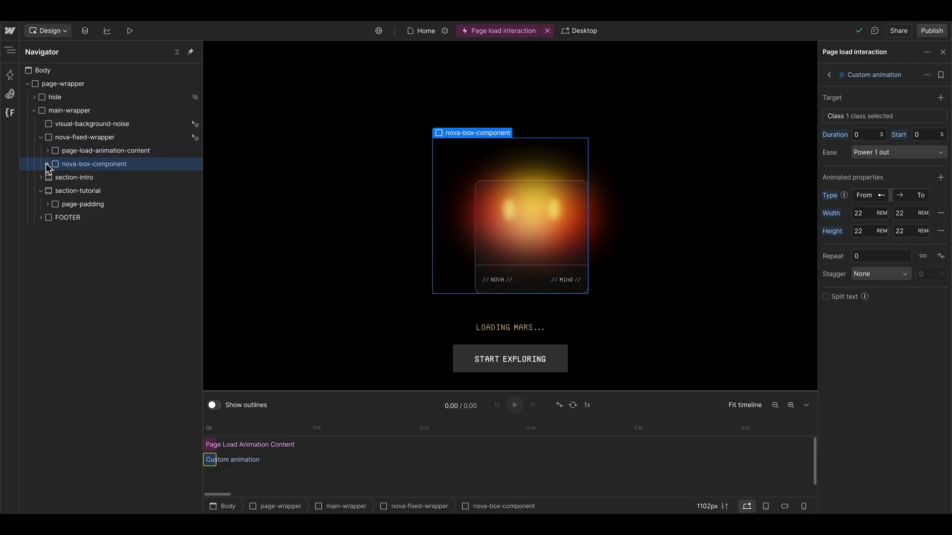
pyautogui.click(47, 163)
pyautogui.click(92, 178)
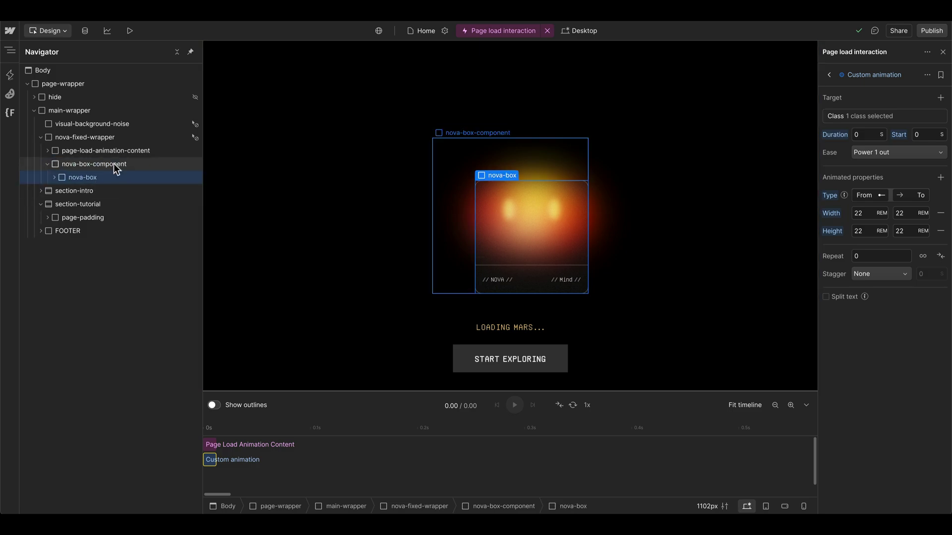
pyautogui.rightClick(219, 466)
pyautogui.click(232, 359)
pyautogui.click(214, 475)
# Step: Change the duplicated animation's target class from nova-box-component to nova-box
pyautogui.click(861, 113)
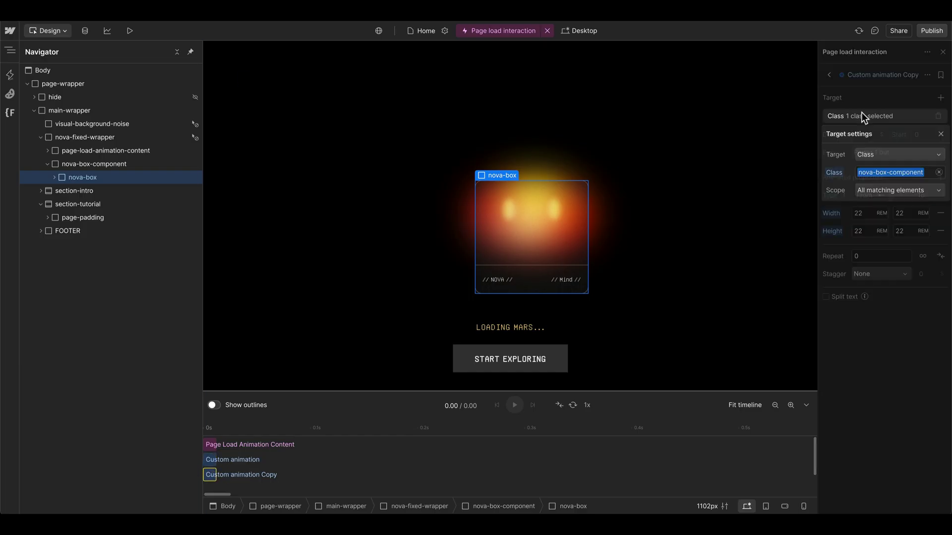
pyautogui.click(935, 174)
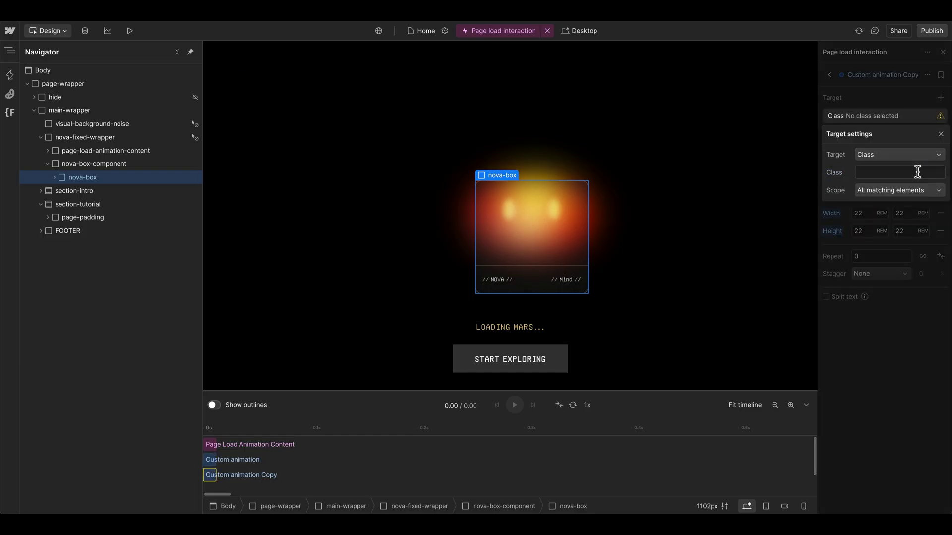
pyautogui.click(917, 172)
pyautogui.write('nova-box')
pyautogui.press('Return')
# Step: Edit the nova-box animation's size, setting its end Width to 100 and adjusting its Height
pyautogui.click(869, 213)
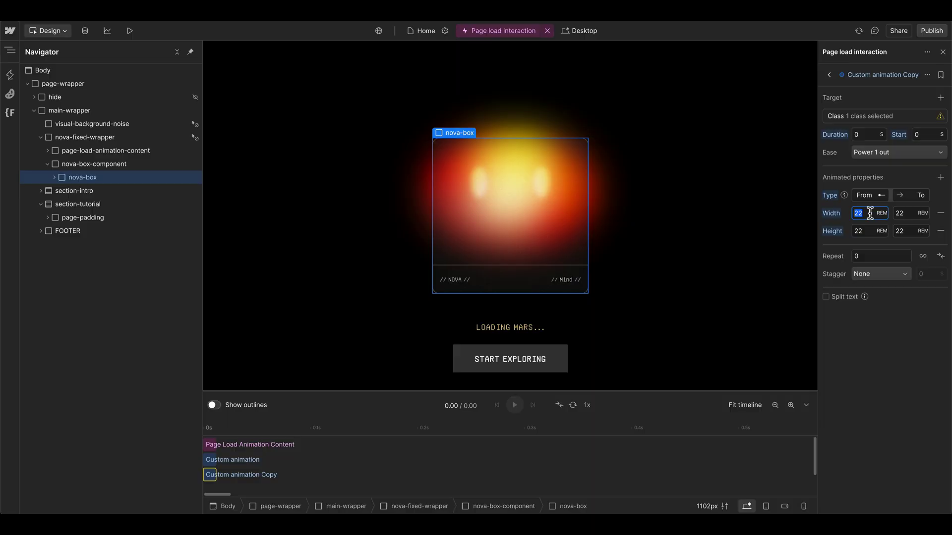
pyautogui.click(906, 213)
pyautogui.write('100')
pyautogui.click(871, 229)
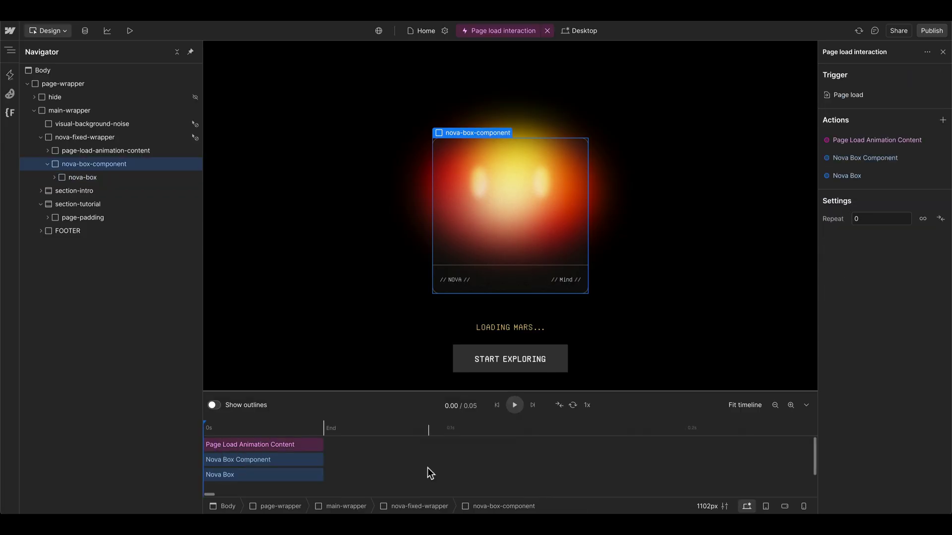
# Step: Duplicate the Nova Box Component action, move the copy to start at about 0.06 seconds, and reset its Width and Height values
pyautogui.click(265, 460)
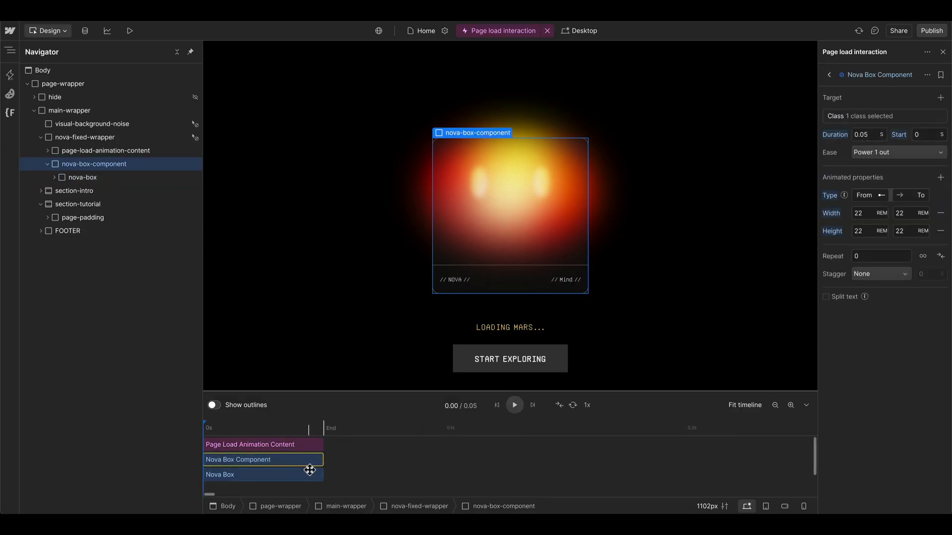
pyautogui.press('super+d')
pyautogui.moveTo(266, 473); pyautogui.dragTo(401, 477)
pyautogui.keyDown('alt'); pyautogui.click(832, 214); pyautogui.keyUp('alt')
pyautogui.keyDown('alt'); pyautogui.click(832, 230); pyautogui.keyUp('alt')
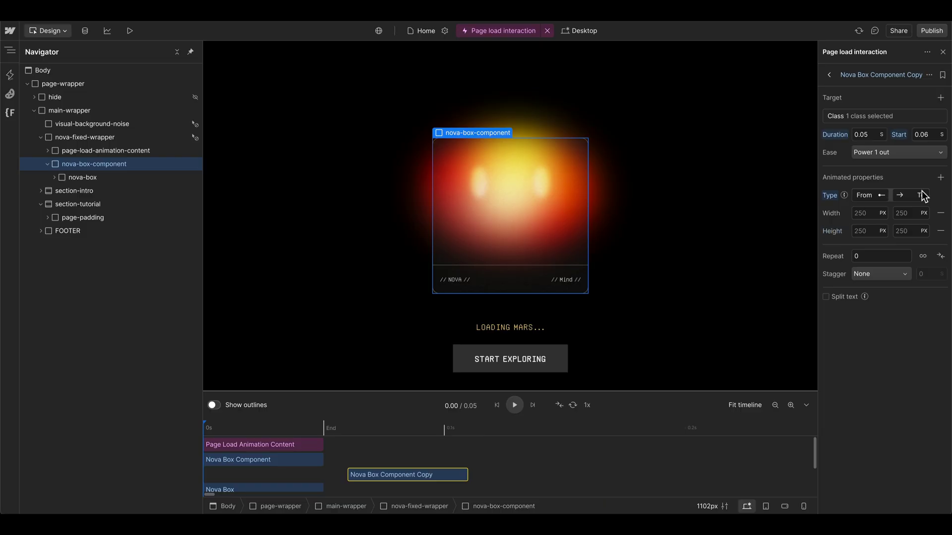
# Step: Add Opacity from 0 to 100% to the copied action and name it Nova Box Component fadeIn
pyautogui.click(940, 177)
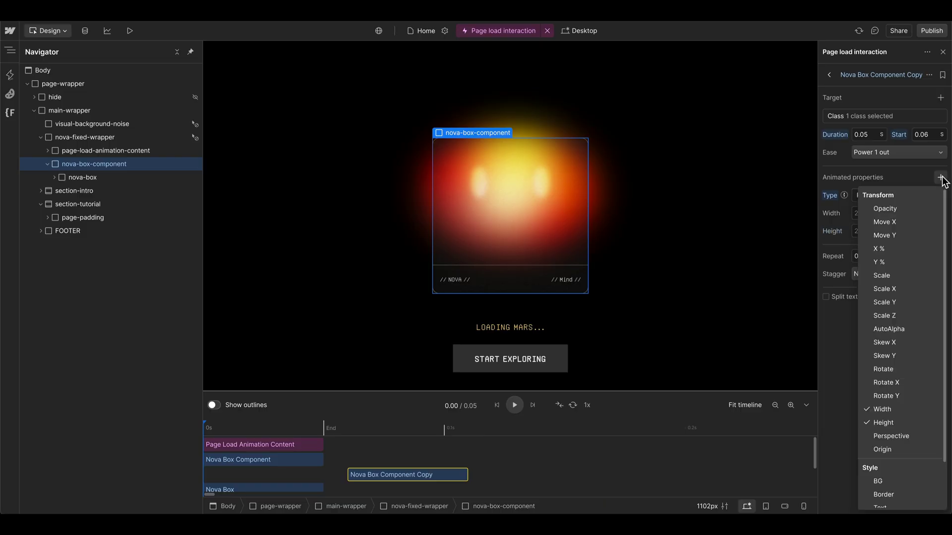
pyautogui.click(911, 209)
pyautogui.click(910, 212)
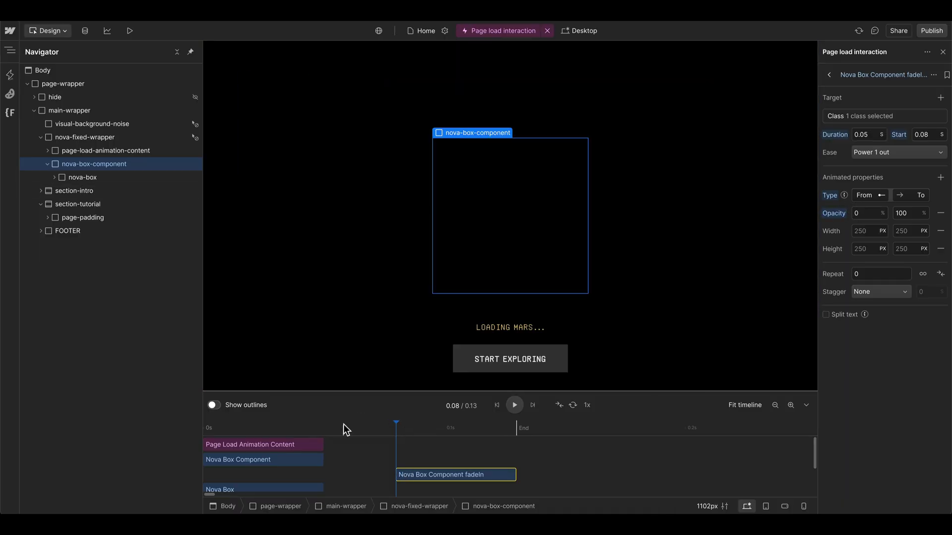
pyautogui.moveTo(393, 422); pyautogui.dragTo(347, 426)
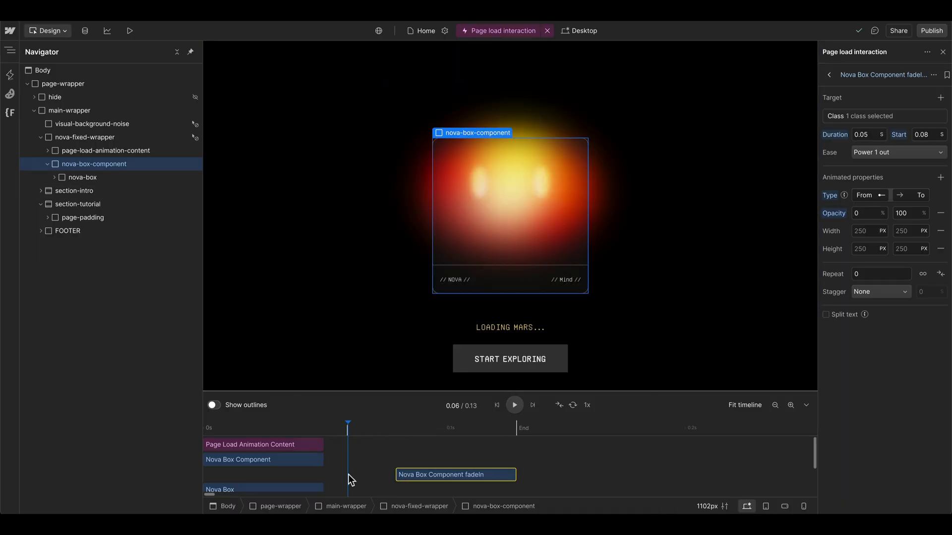
# Step: Add Opacity to the original Nova Box Component action with both From and To set to 0%
pyautogui.click(282, 464)
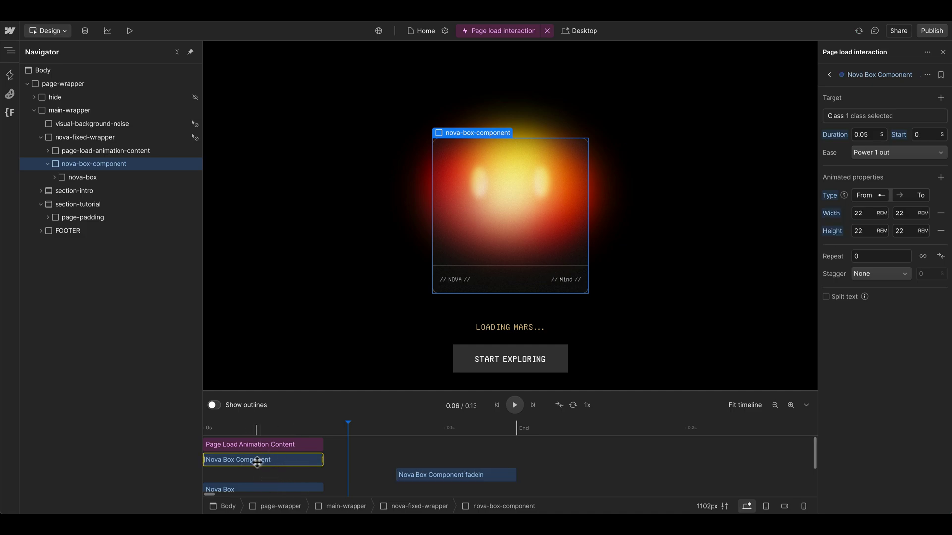
pyautogui.click(940, 177)
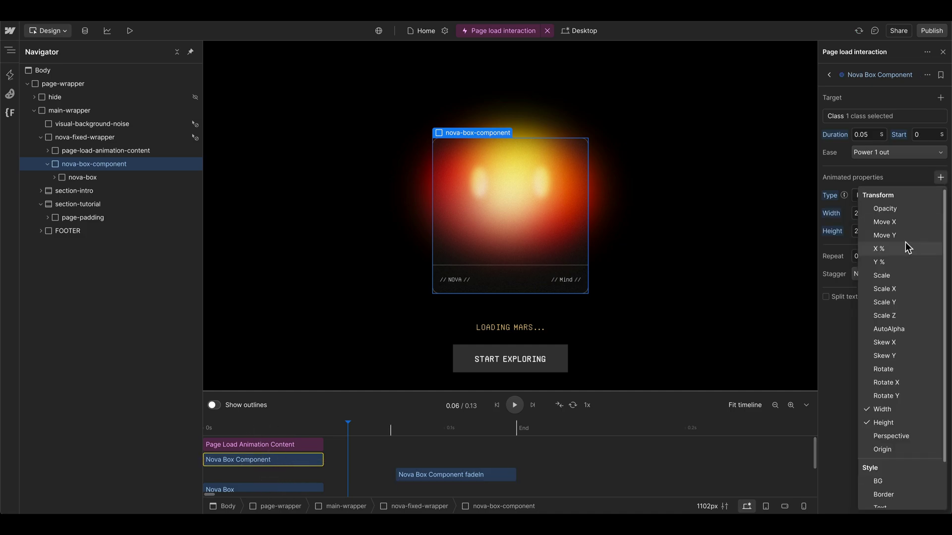
pyautogui.click(899, 209)
pyautogui.click(844, 248)
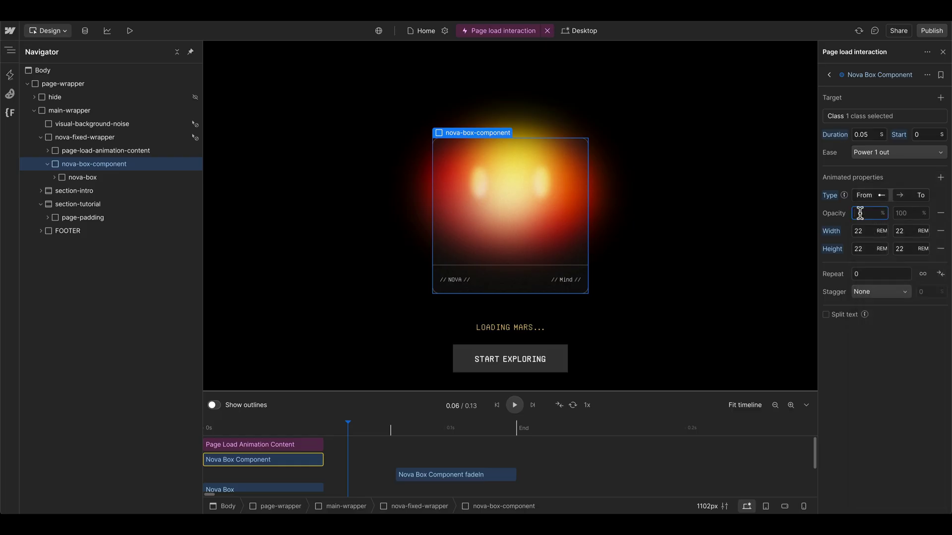
pyautogui.click(900, 214)
pyautogui.write('0')
pyautogui.press('Return')
# Step: Move the Nova Box Component fadeIn action along the timeline and set its start to 1 second
pyautogui.moveTo(429, 476); pyautogui.dragTo(593, 476)
pyautogui.click(775, 405)
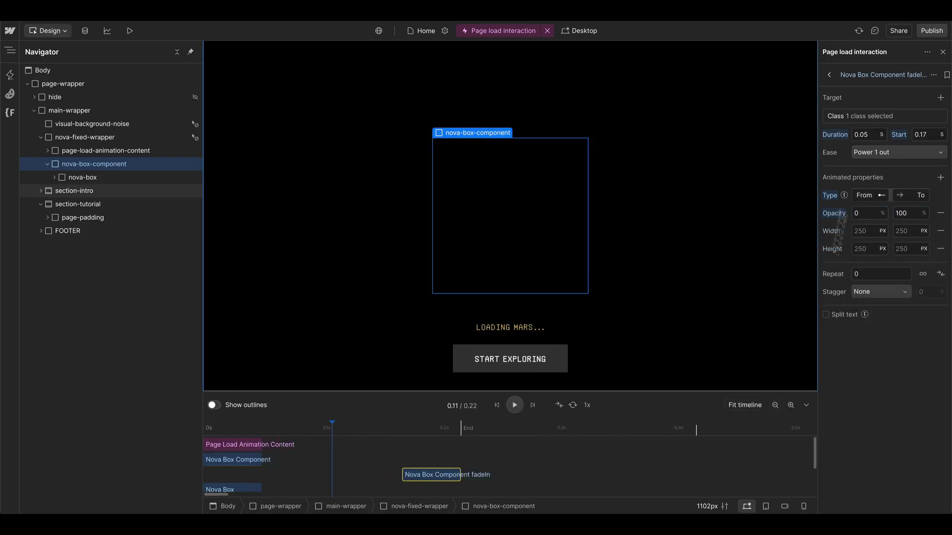
pyautogui.click(923, 135)
pyautogui.write('1')
pyautogui.press('Return')
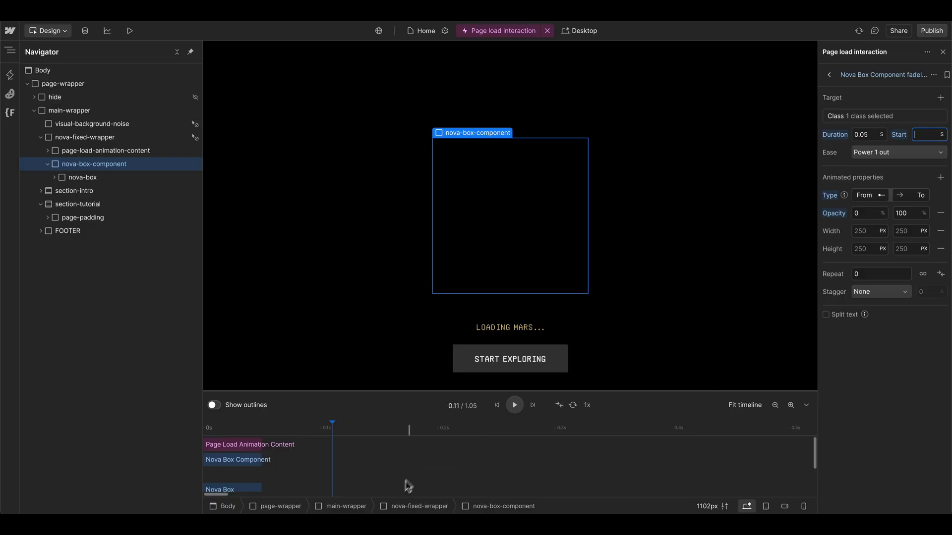
# Step: With page-load-text selected, add a custom animation starting at 0 seconds and name it Page Load Text
pyautogui.click(367, 352)
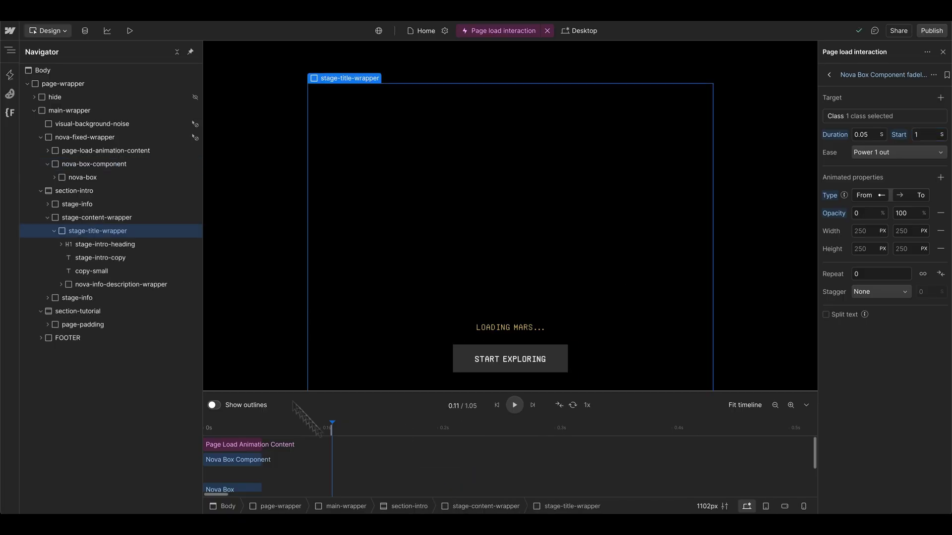
pyautogui.click(49, 151)
pyautogui.click(67, 165)
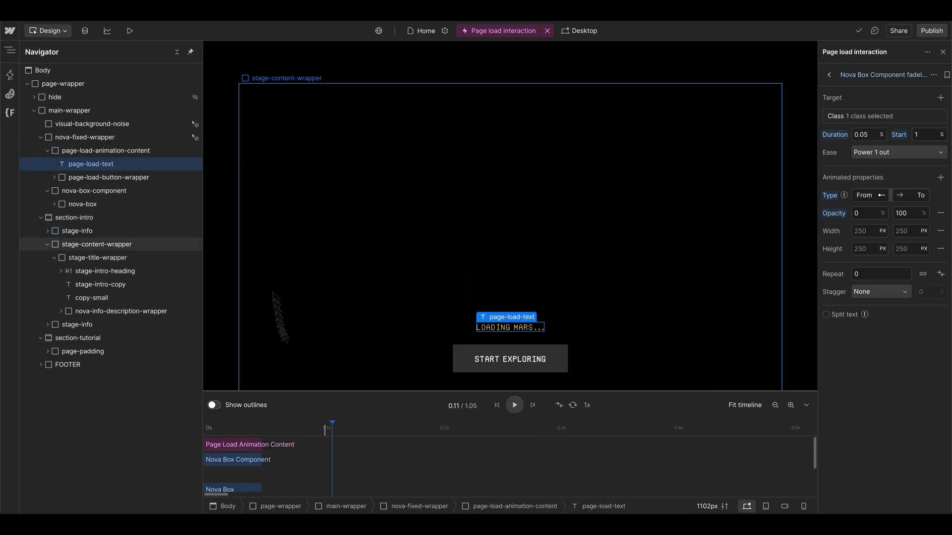
pyautogui.click(338, 442)
pyautogui.doubleClick(338, 442)
pyautogui.doubleClick(352, 449)
pyautogui.moveTo(375, 459); pyautogui.dragTo(231, 433)
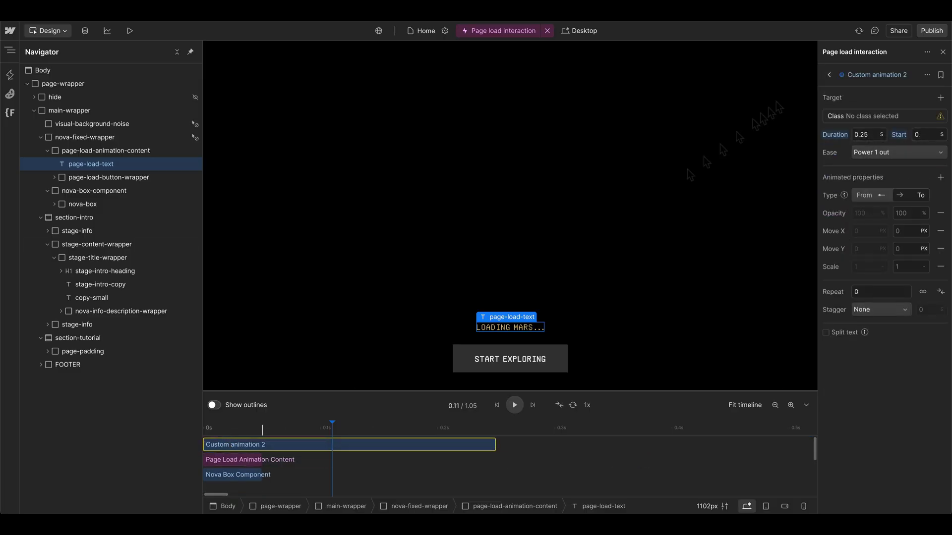
pyautogui.write('Page Load Text')
pyautogui.press('Return')
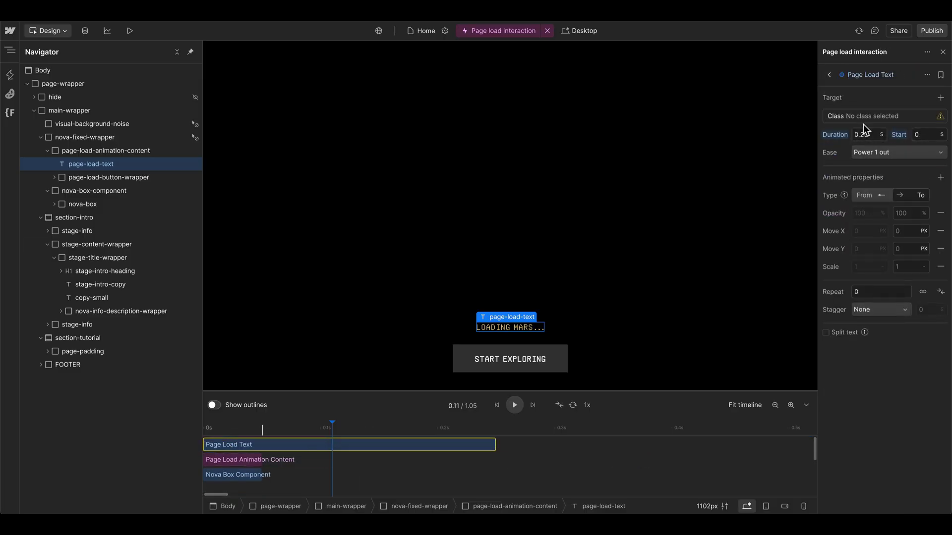
# Step: Target the Page Load Text animation by class at the page-load-text element's class
pyautogui.click(863, 116)
pyautogui.click(899, 154)
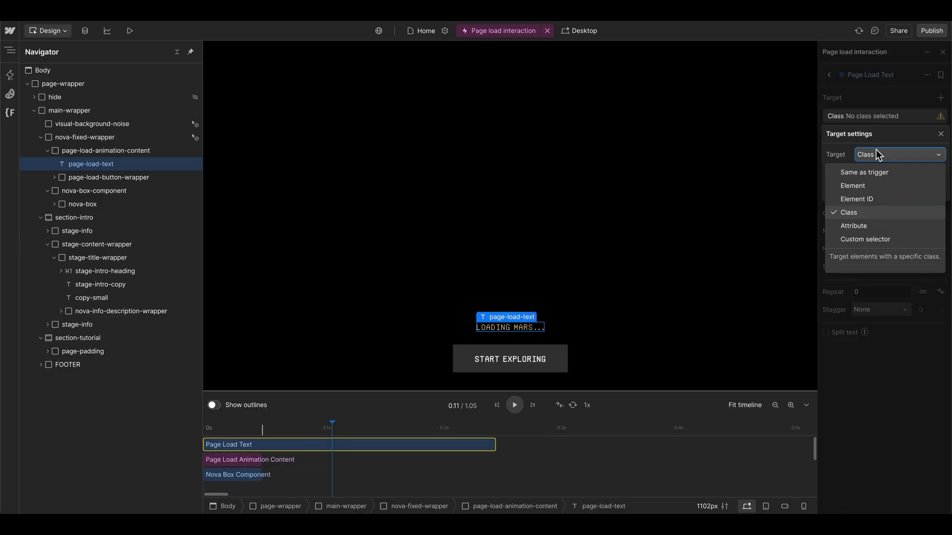
pyautogui.click(870, 187)
pyautogui.click(888, 155)
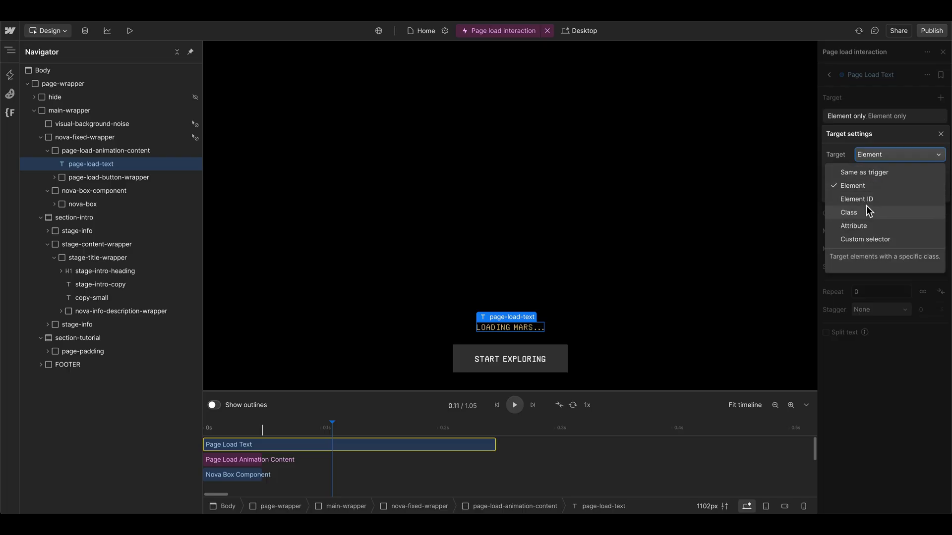
pyautogui.click(867, 212)
pyautogui.click(886, 119)
# Step: Set the Page Load Text duration to 0.8 seconds and animate its Opacity from 20 to 100%
pyautogui.click(868, 134)
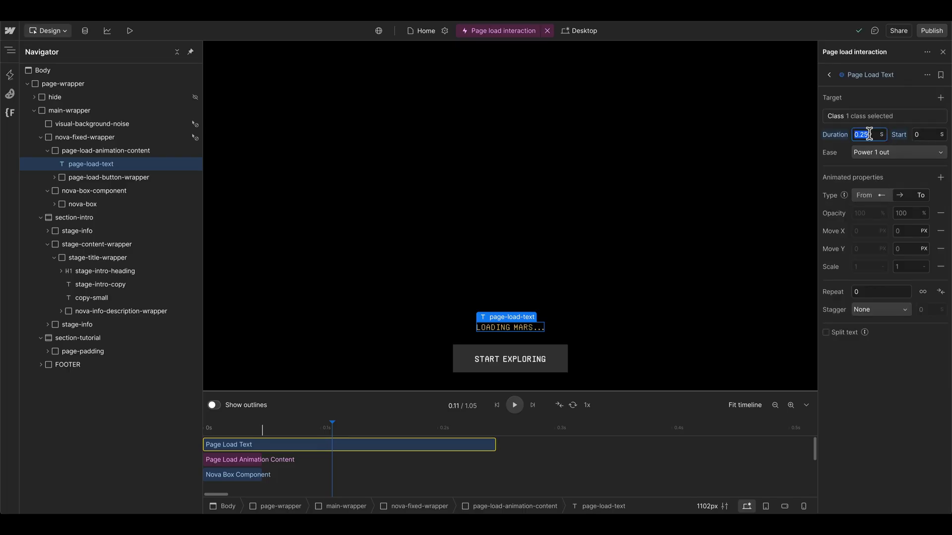
pyautogui.press('Return')
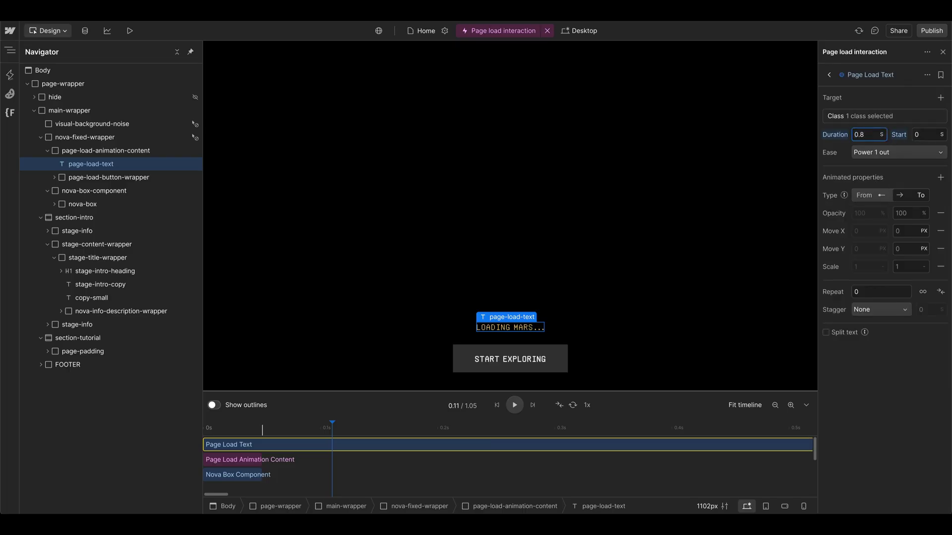
pyautogui.click(741, 405)
pyautogui.click(867, 213)
pyautogui.write('20')
pyautogui.click(907, 214)
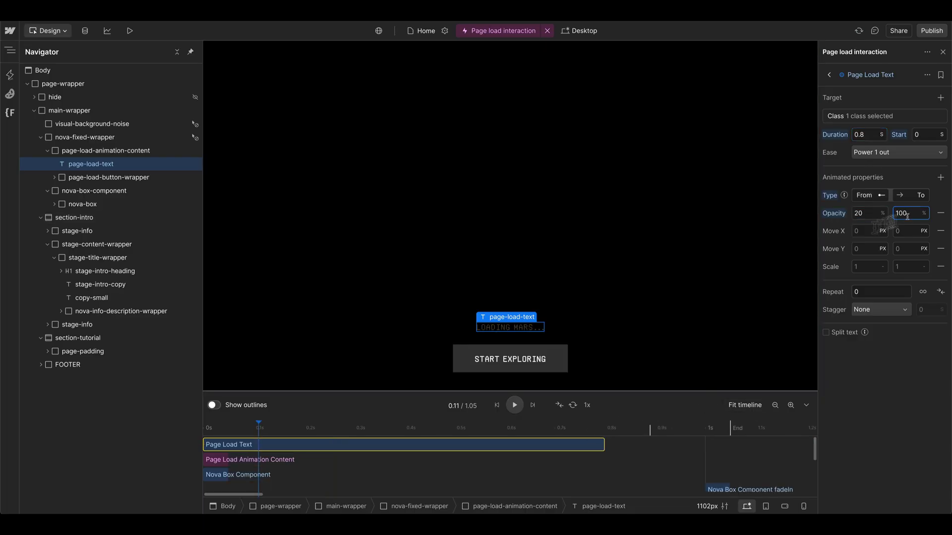
# Step: Make the Page Load Text animation alternate back and forth and set it to repeat 2 times
pyautogui.click(940, 291)
pyautogui.click(882, 292)
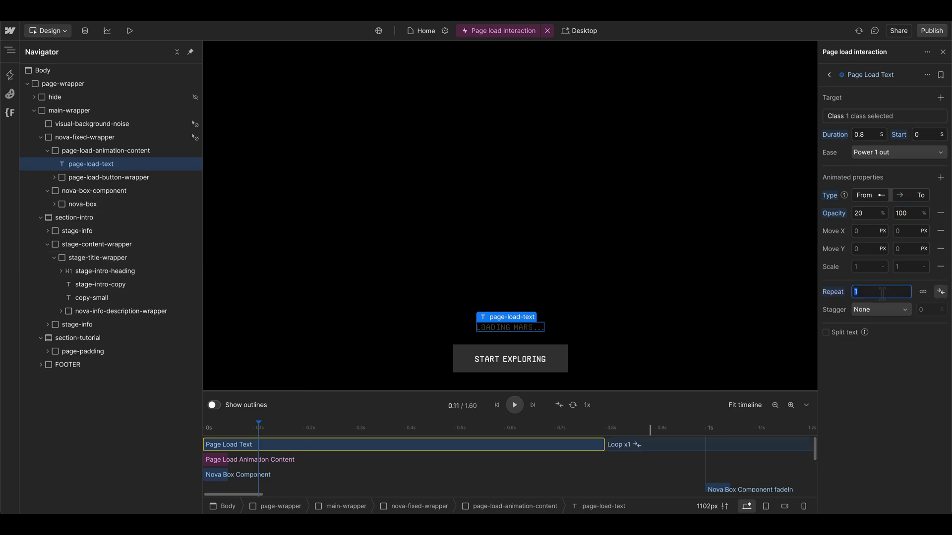
pyautogui.write('2')
pyautogui.click(774, 405)
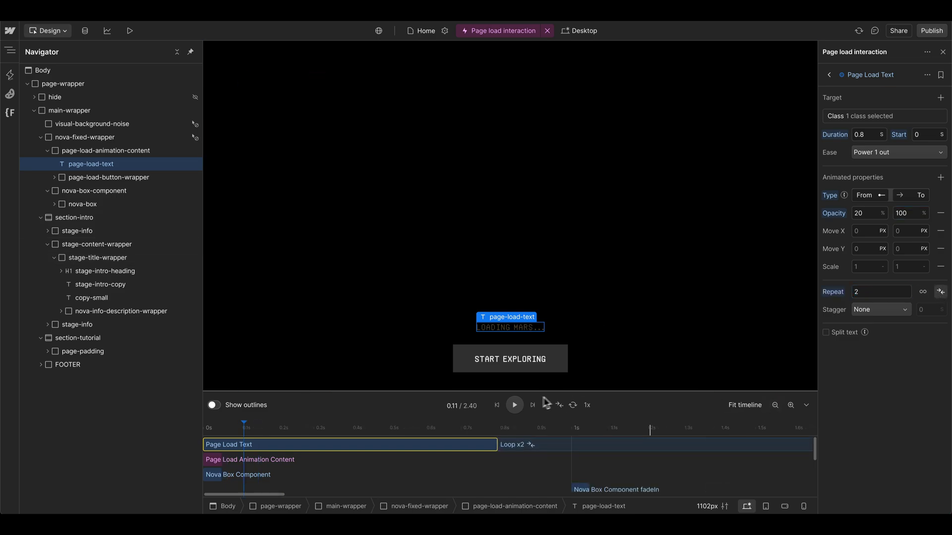
# Step: Preview the timeline and set the Page Load Text ease to Power 1 in out
pyautogui.click(515, 405)
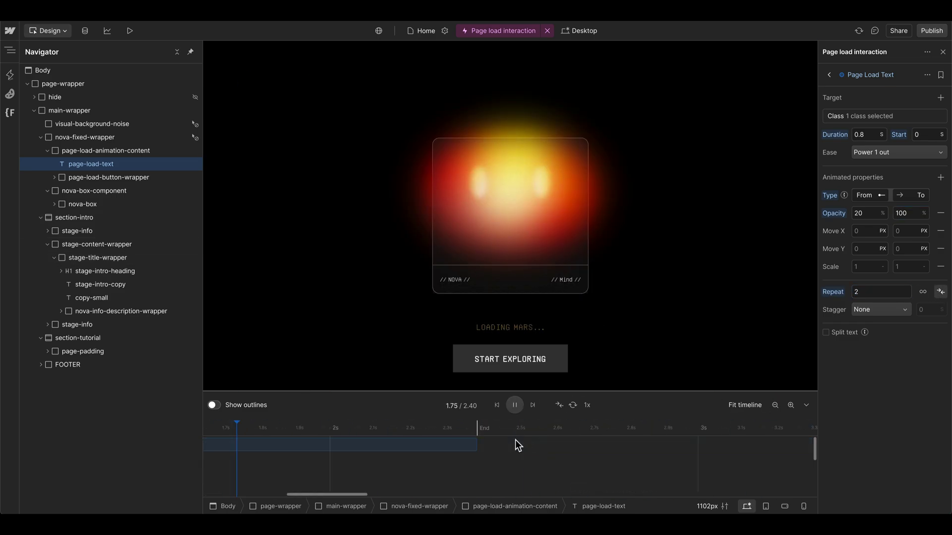
pyautogui.click(895, 153)
pyautogui.click(888, 215)
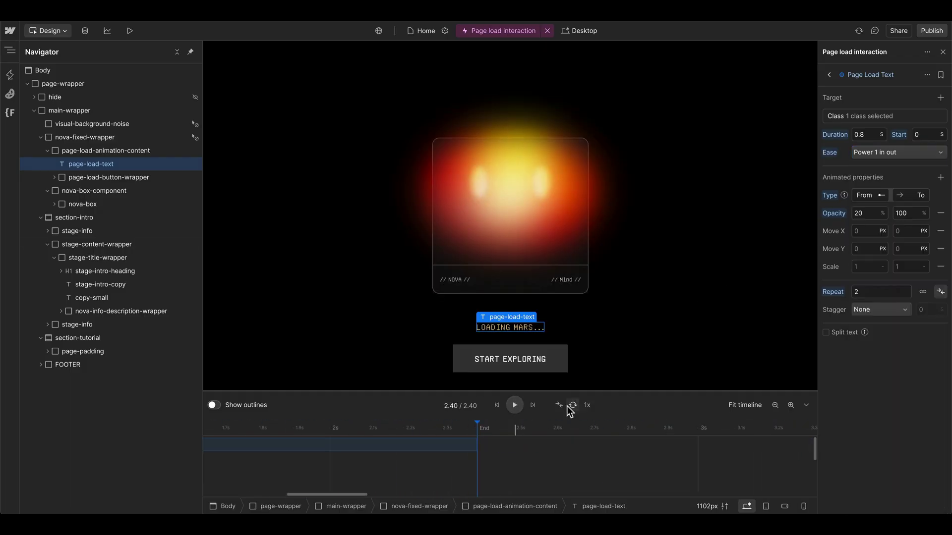
# Step: Preview the timeline, duplicate the Page Load Text animation to start at 1.43 seconds, and clear the copy's repeat setting
pyautogui.click(512, 405)
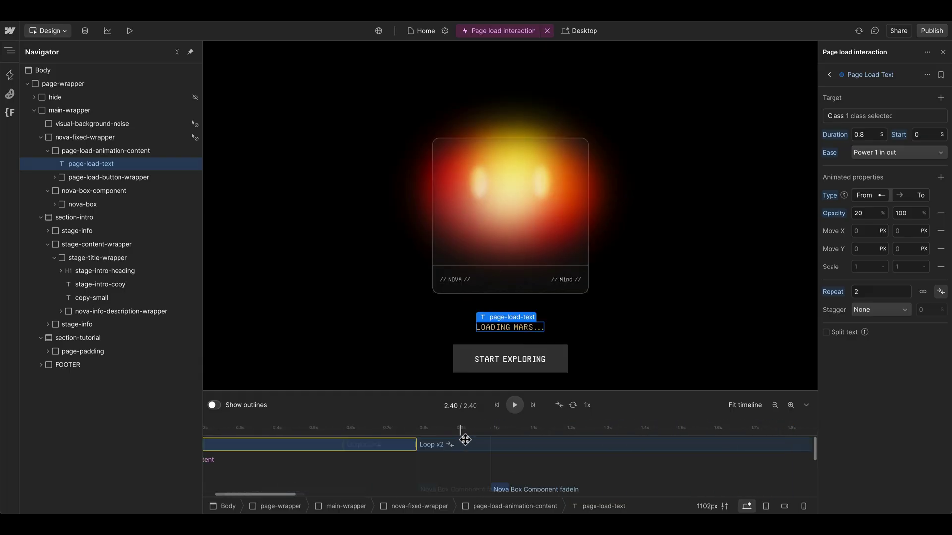
pyautogui.click(737, 405)
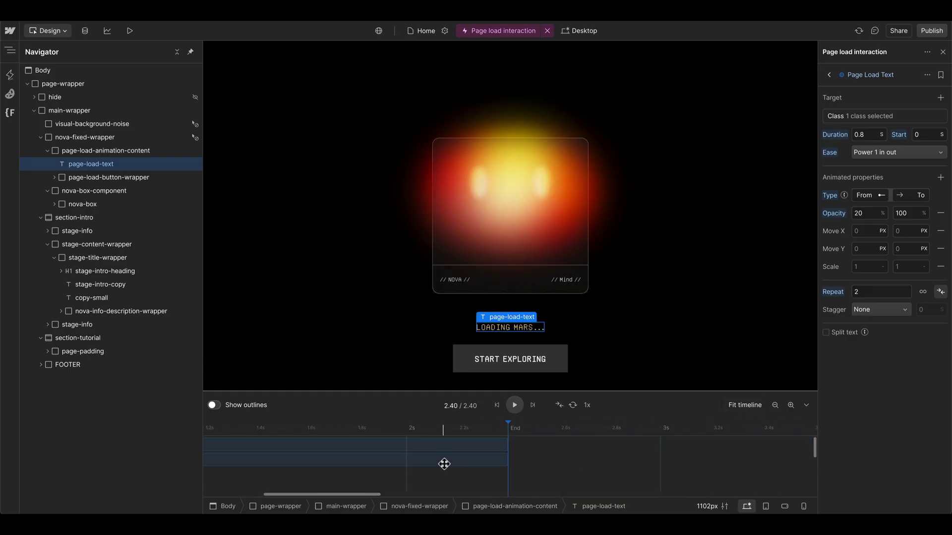
pyautogui.moveTo(381, 461); pyautogui.dragTo(619, 459)
pyautogui.moveTo(319, 460); pyautogui.dragTo(443, 459)
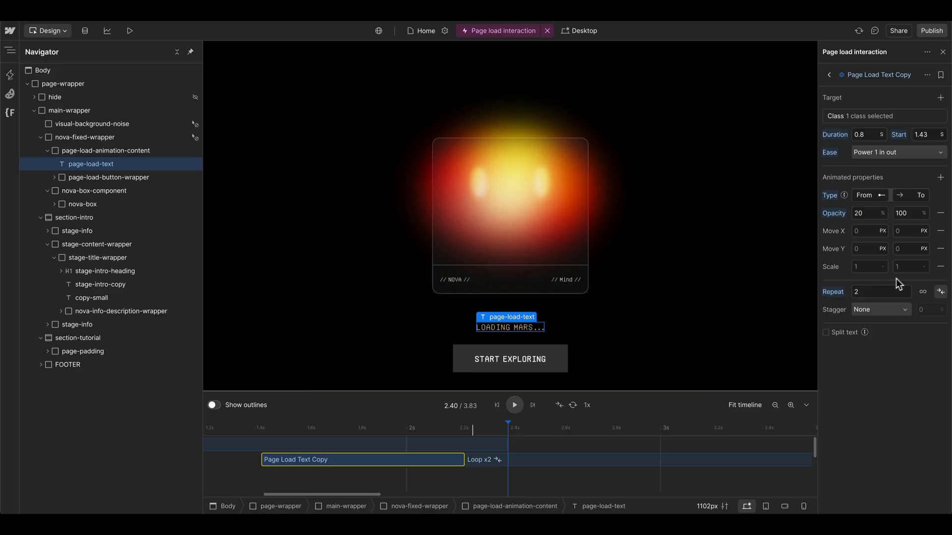
pyautogui.keyDown('alt'); pyautogui.click(835, 292); pyautogui.keyUp('alt')
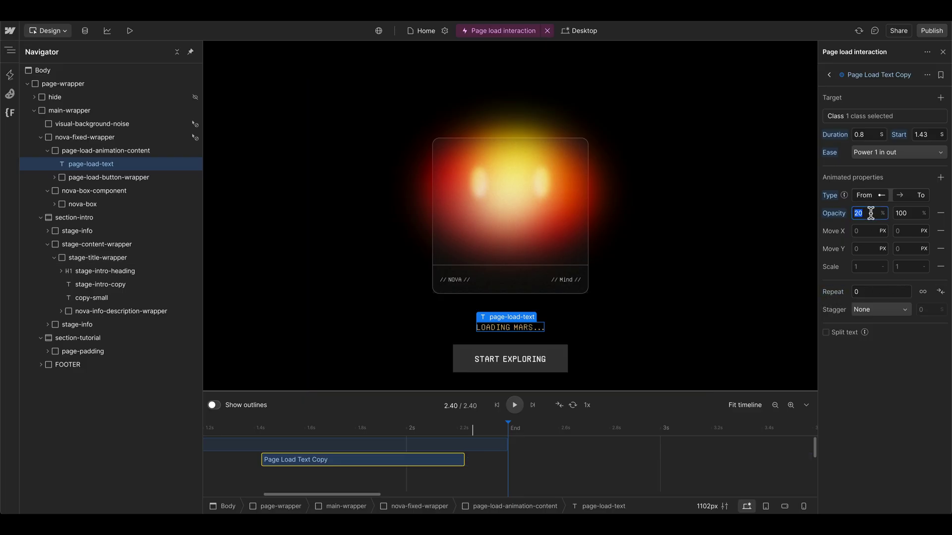
# Step: Turn the Page Load Text copy into a fade-out with Opacity ending at 0, placed at the end of the original's loop
pyautogui.click(904, 212)
pyautogui.write('00')
pyautogui.moveTo(312, 459); pyautogui.dragTo(542, 457)
pyautogui.moveTo(386, 429); pyautogui.dragTo(440, 432)
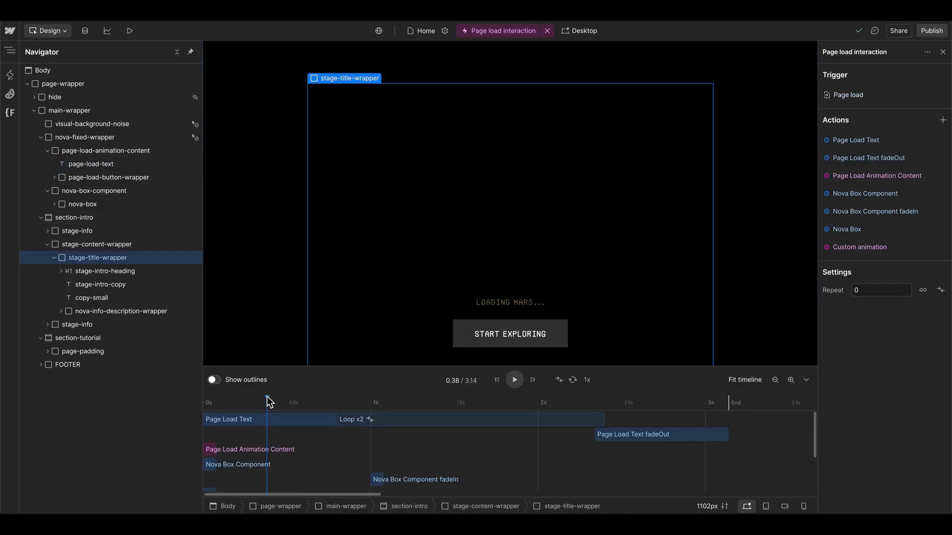
# Step: Set the Nova Box Component fadeIn duration to 2 seconds and its ease to Power 1 in out
pyautogui.moveTo(268, 399); pyautogui.dragTo(370, 402)
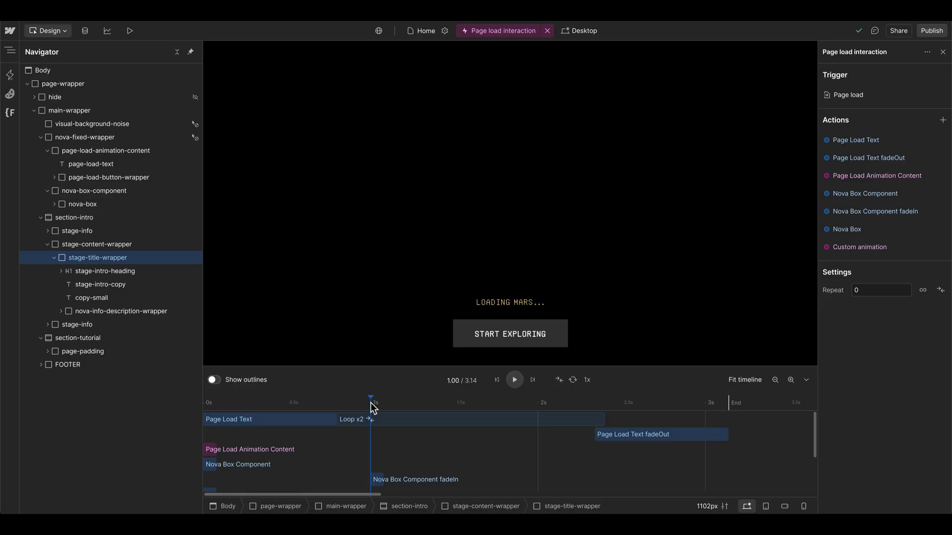
pyautogui.click(376, 480)
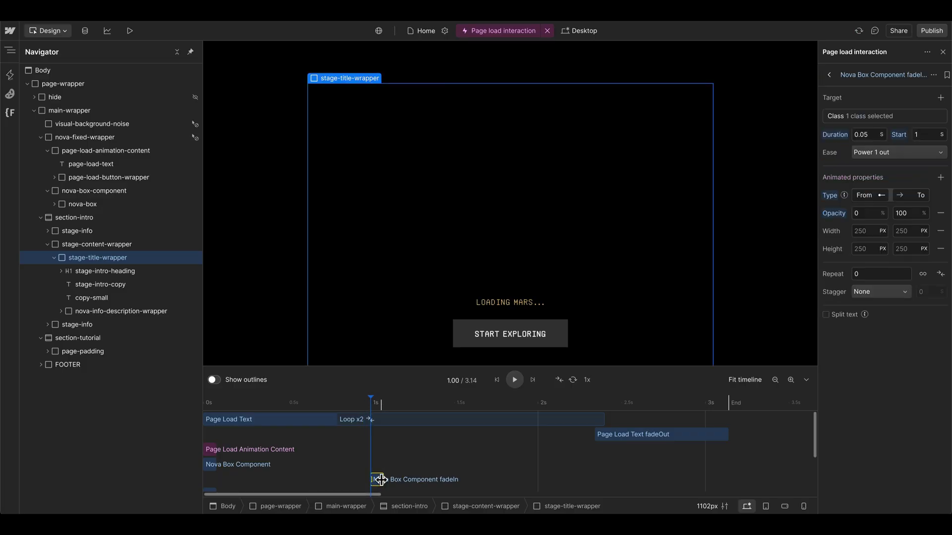
pyautogui.moveTo(381, 479); pyautogui.dragTo(474, 478)
pyautogui.click(867, 134)
pyautogui.write('2')
pyautogui.click(513, 379)
pyautogui.click(899, 152)
pyautogui.click(894, 218)
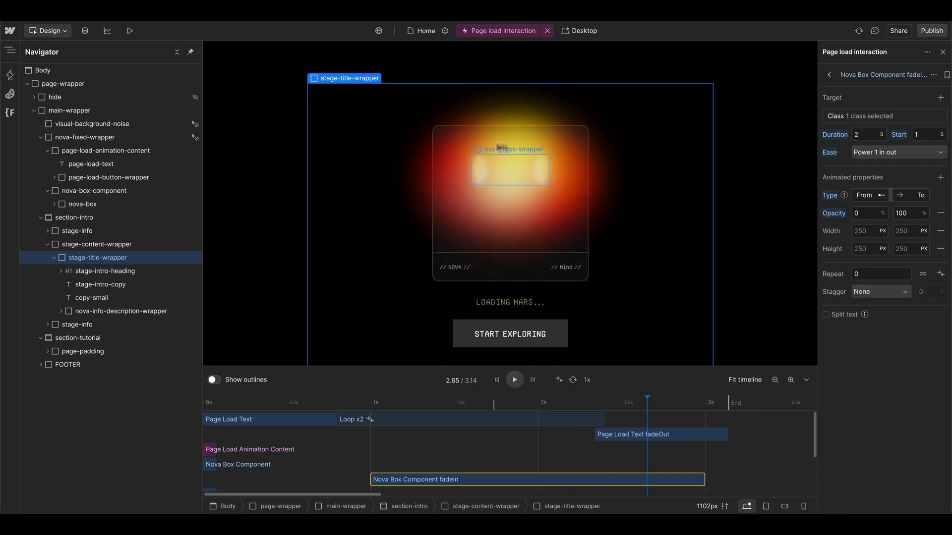
# Step: Collapse section-intro, expand nova-box down to nova-box-top, and select the nova-wrapper element inside it
pyautogui.click(61, 311)
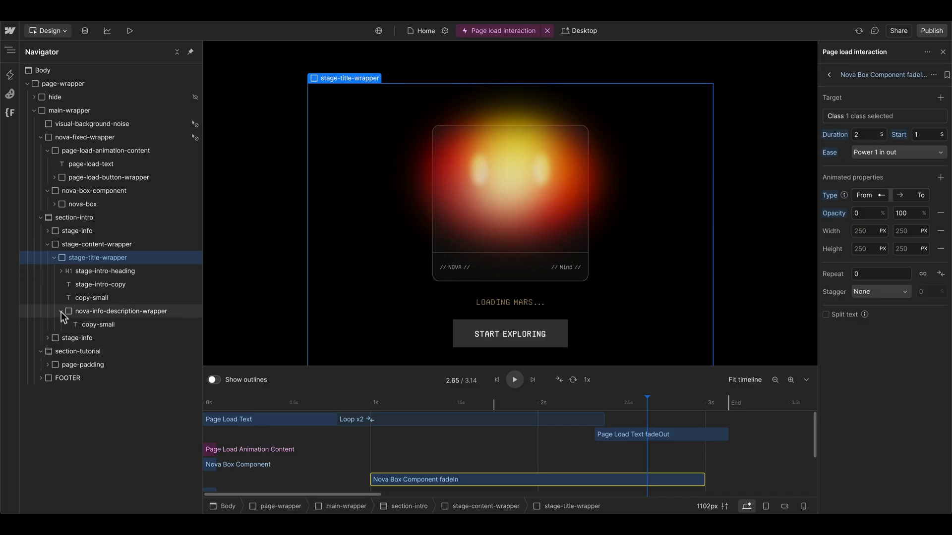
pyautogui.click(40, 218)
pyautogui.click(58, 204)
pyautogui.click(55, 204)
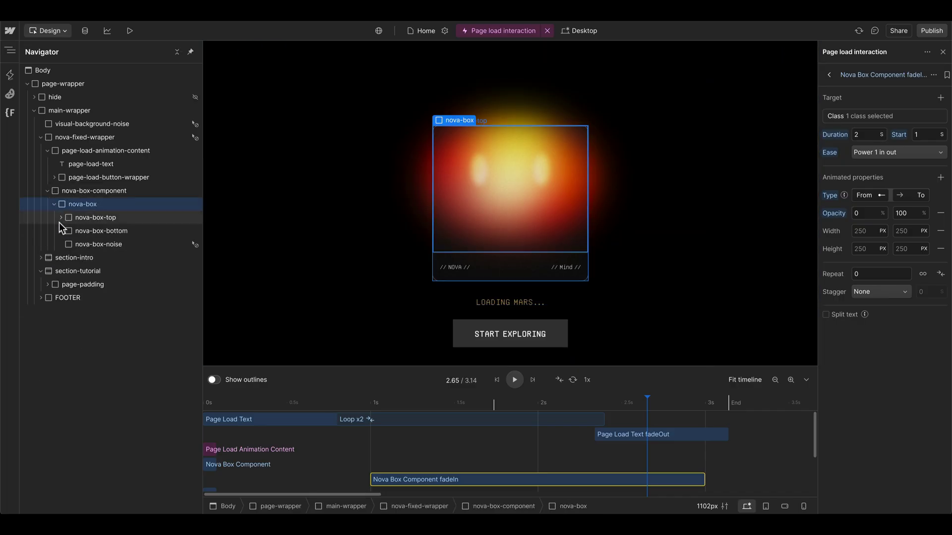
pyautogui.click(60, 218)
pyautogui.click(104, 233)
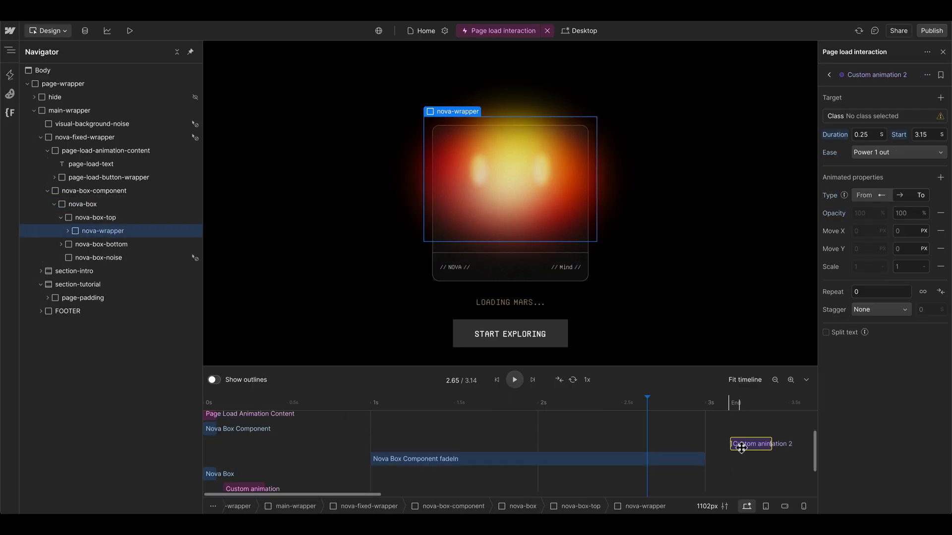
# Step: Place a new custom animation below the Nova Box Component fadeIn and target it at the nova-wrapper class
pyautogui.moveTo(737, 445); pyautogui.dragTo(732, 470)
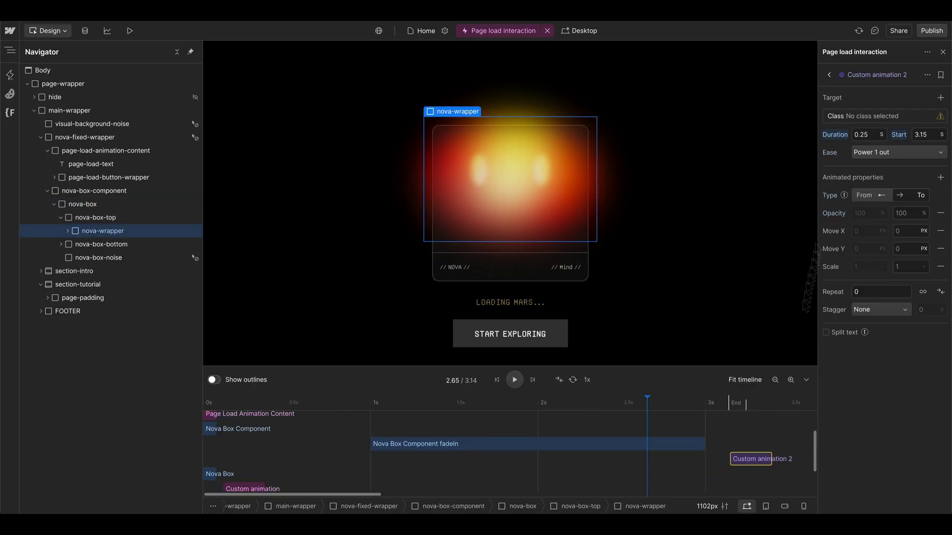
pyautogui.click(871, 116)
pyautogui.write('nova-wra')
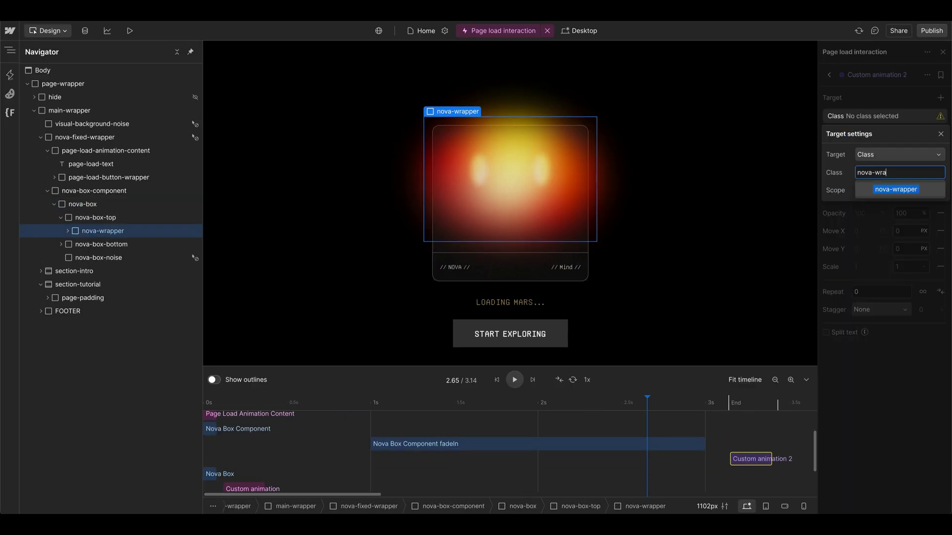
pyautogui.click(873, 189)
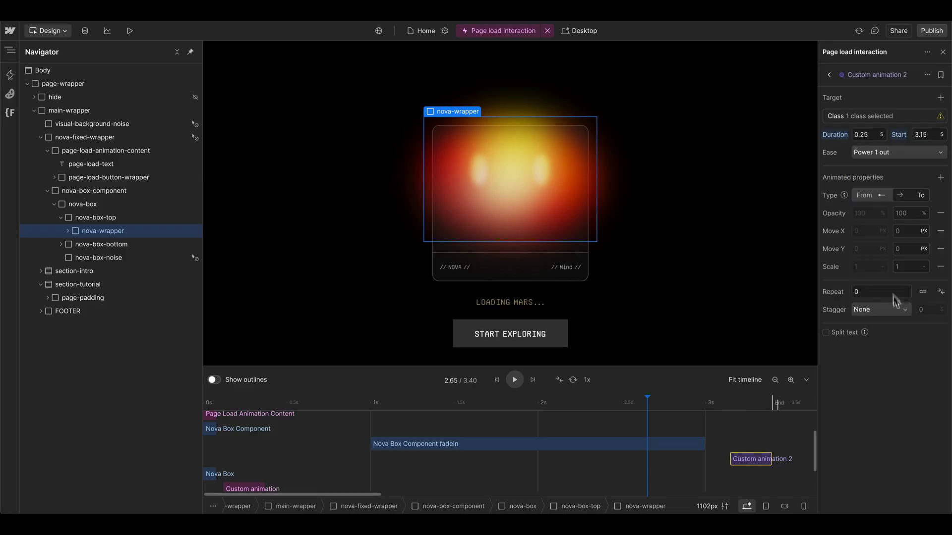
# Step: Make the nova-wrapper animation a From-To type with Opacity going from 0 to 100%
pyautogui.click(873, 196)
pyautogui.click(871, 212)
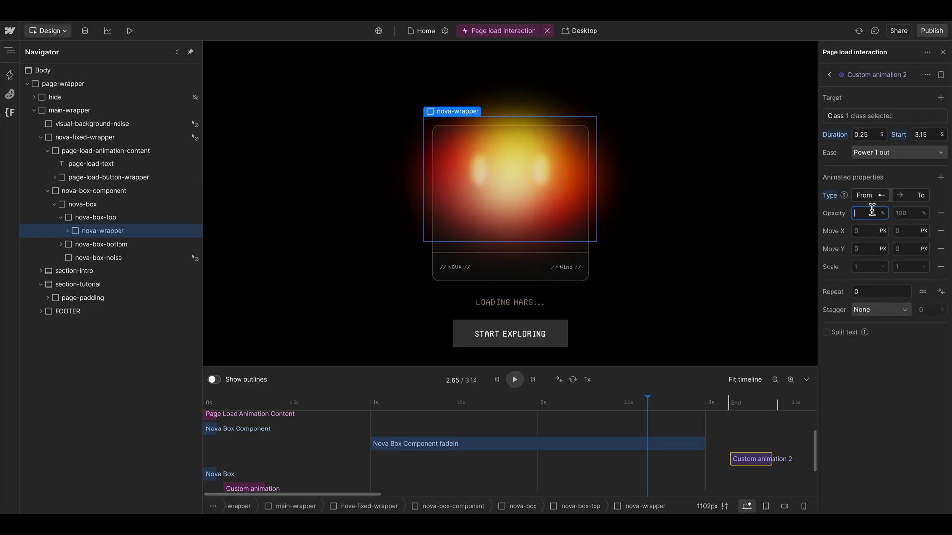
pyautogui.write('0')
pyautogui.click(914, 213)
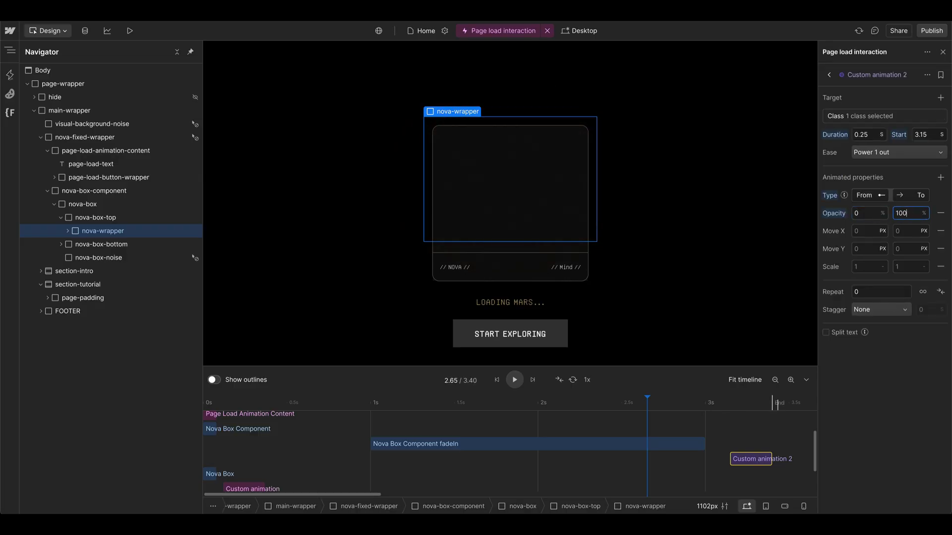
# Step: Move the nova-wrapper animation to start at 3.77 seconds, name it Nova Plasma fadeIn, and scrub through the timeline
pyautogui.click(920, 135)
pyautogui.hscroll(5, 737, 422)
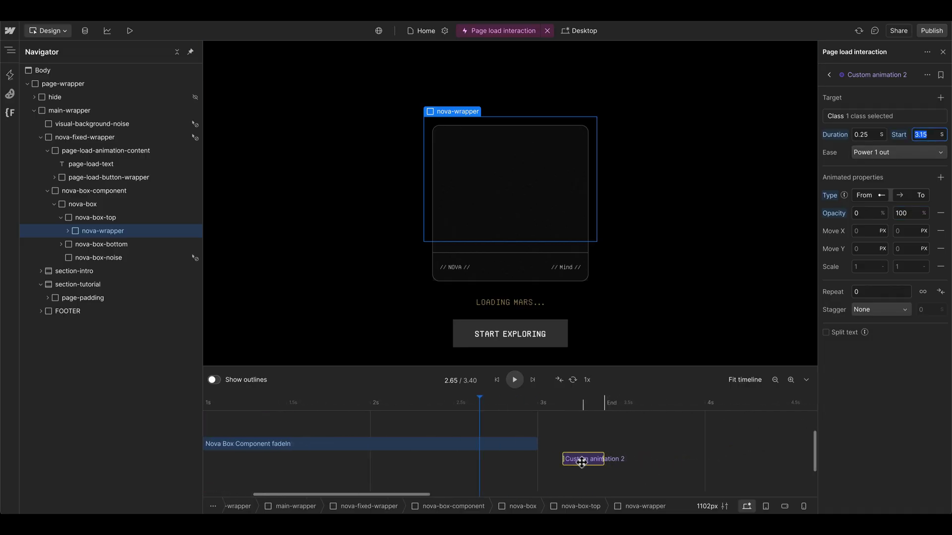
pyautogui.moveTo(583, 463); pyautogui.dragTo(686, 463)
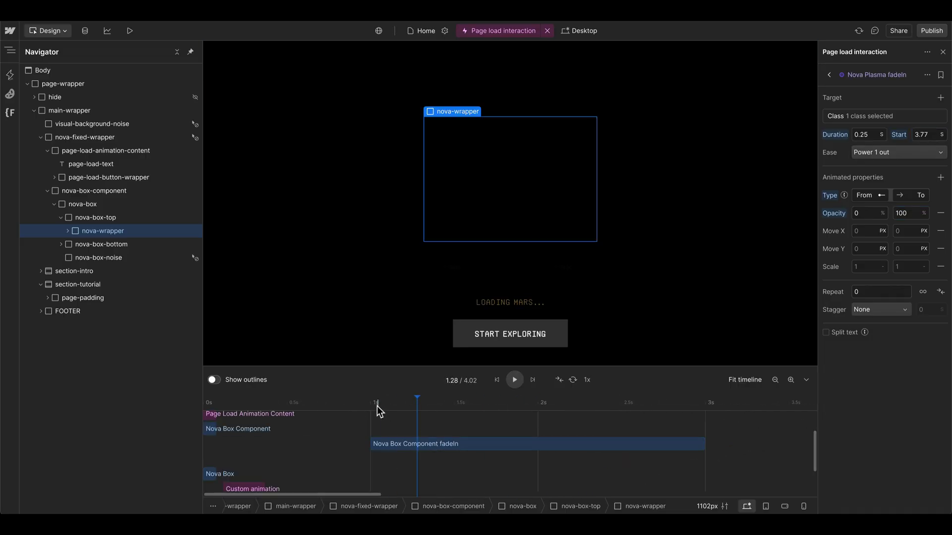
pyautogui.moveTo(376, 411); pyautogui.dragTo(614, 412)
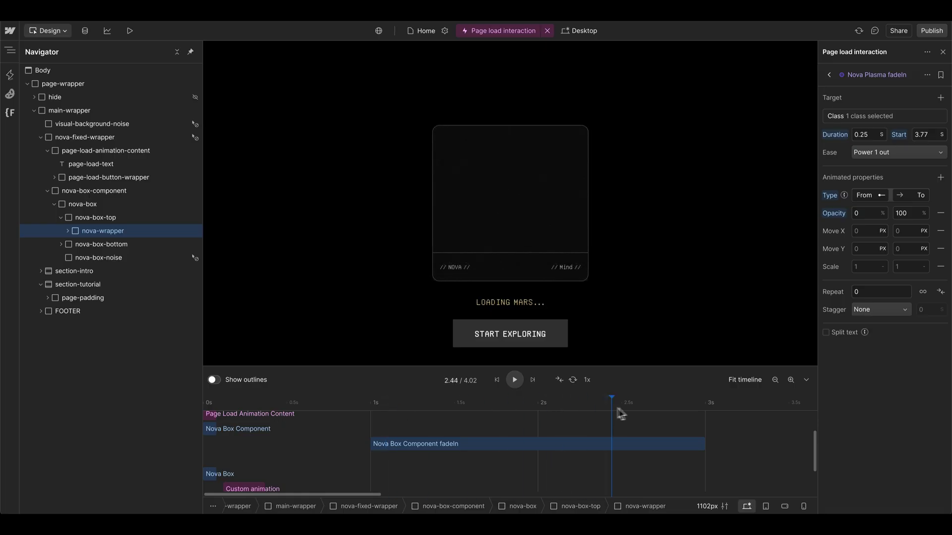
pyautogui.moveTo(612, 409); pyautogui.dragTo(647, 410)
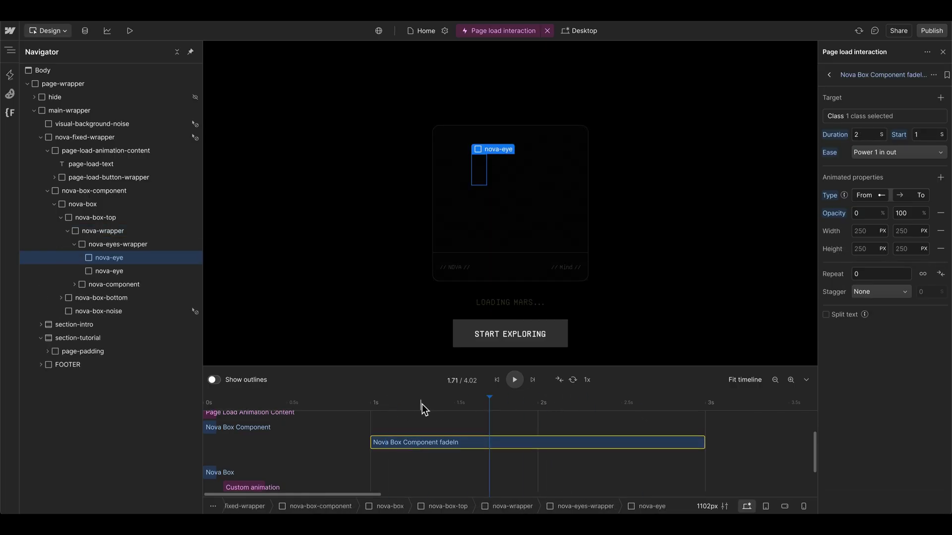
# Step: Add an animation named Nova eyes Blinking below the Nova Box Component fadeIn, starting at 1.63 seconds
pyautogui.moveTo(424, 404); pyautogui.dragTo(492, 409)
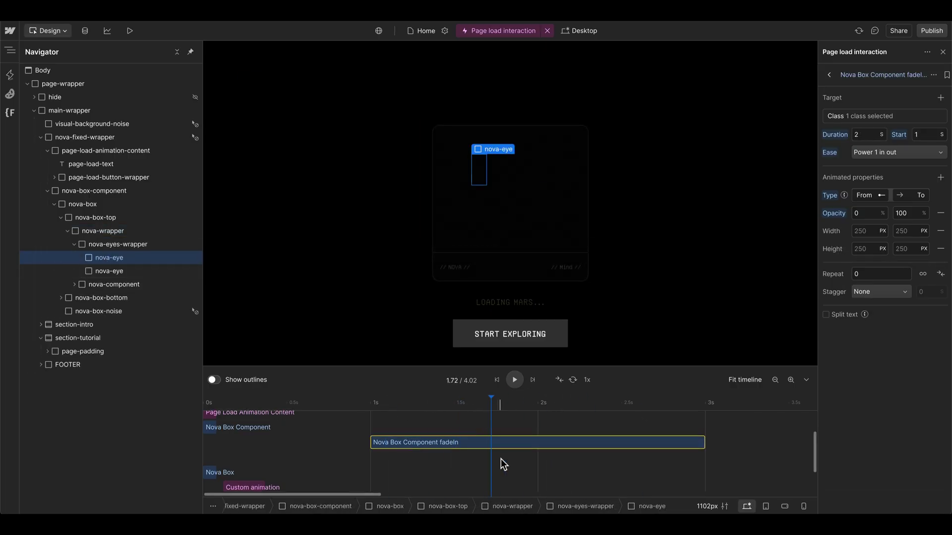
pyautogui.click(486, 455)
pyautogui.doubleClick(487, 455)
pyautogui.moveTo(495, 458); pyautogui.dragTo(492, 472)
pyautogui.doubleClick(873, 75)
pyautogui.write('Nova eyes Blinking')
pyautogui.press('Return')
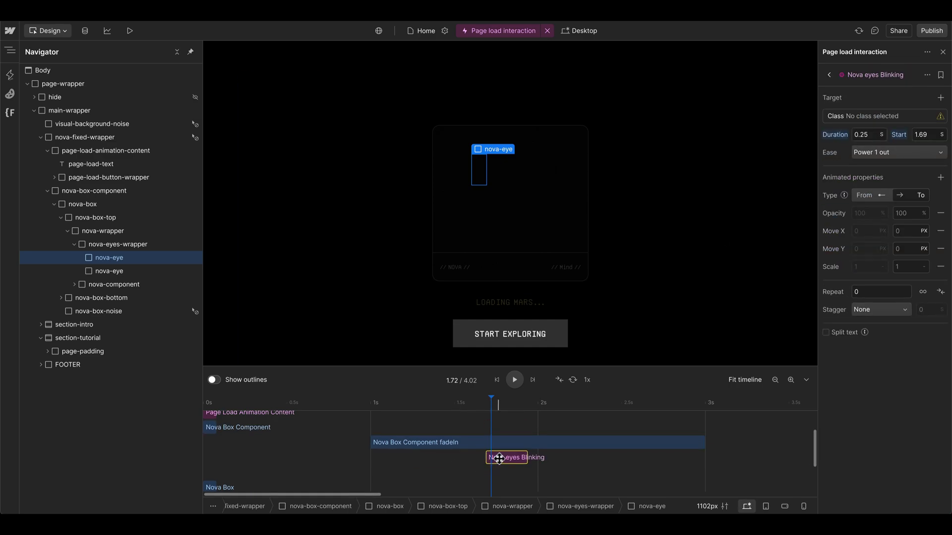
pyautogui.moveTo(496, 457); pyautogui.dragTo(486, 458)
# Step: Animate Nova eyes Blinking from 0 to 100% Opacity and target it at the nova-eye class
pyautogui.click(865, 196)
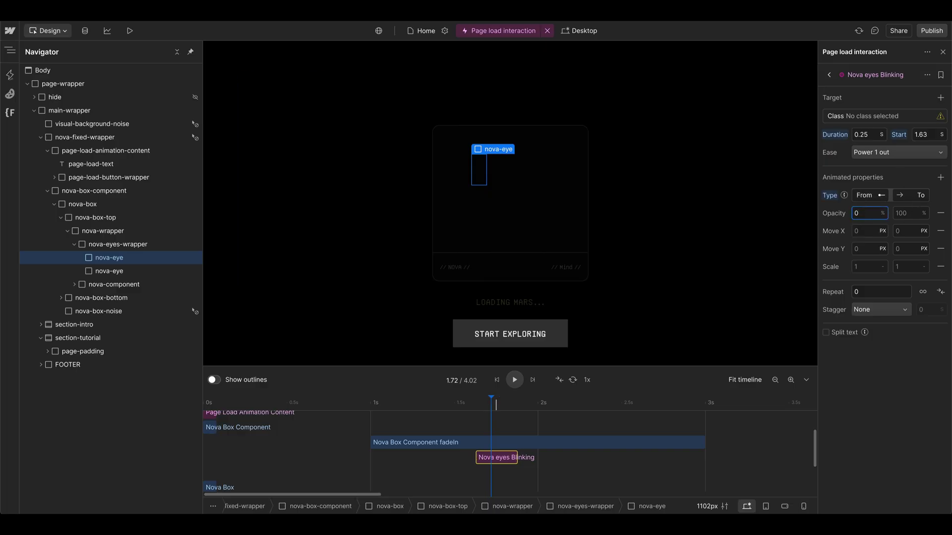
pyautogui.click(904, 212)
pyautogui.click(881, 119)
pyautogui.click(879, 171)
pyautogui.write('nova-e')
pyautogui.press('Return')
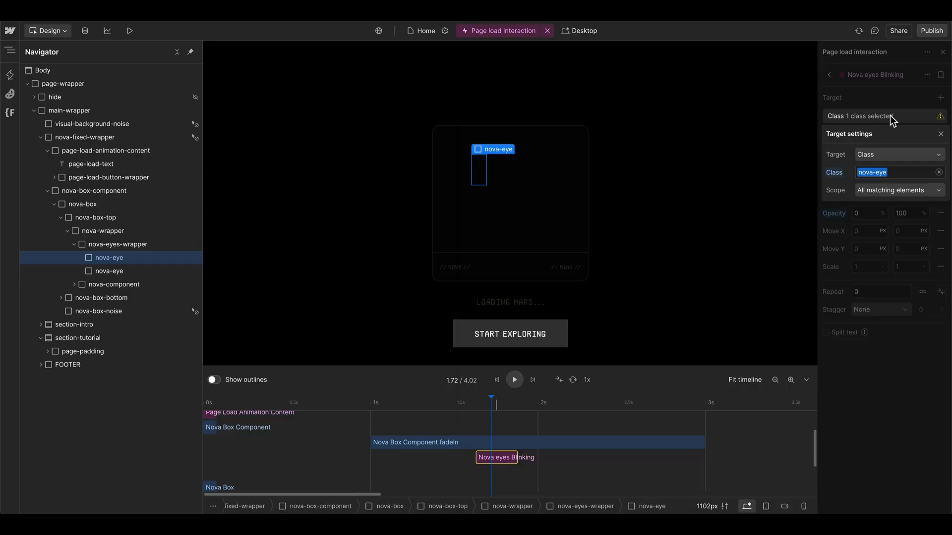
pyautogui.click(892, 117)
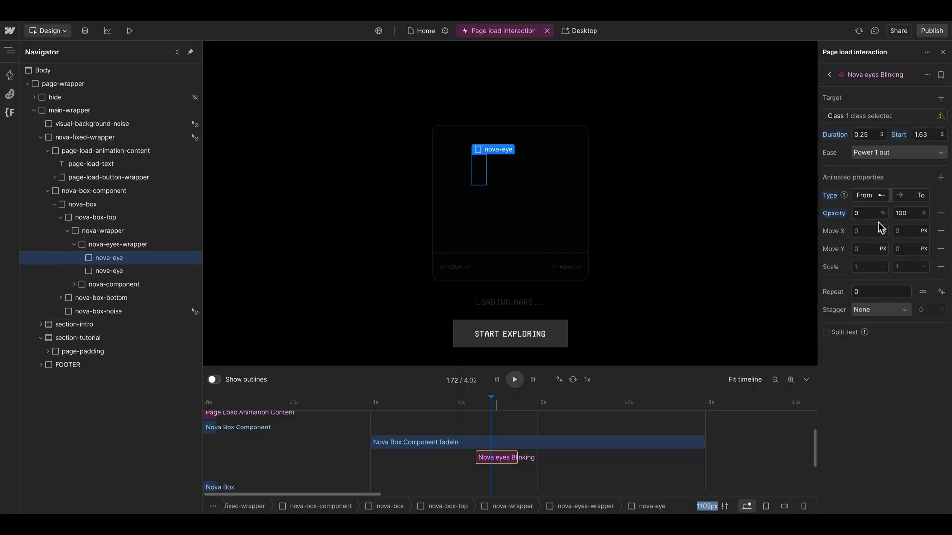
# Step: Set Nova eyes Blinking to repeat 2 times, alternating back and forth, and scrub back to before it starts
pyautogui.click(865, 291)
pyautogui.write('2')
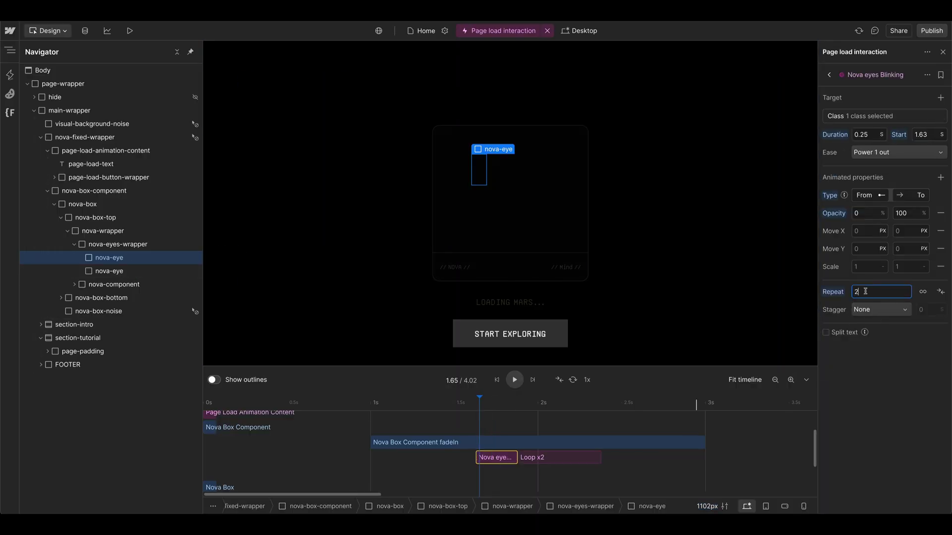
pyautogui.click(941, 290)
pyautogui.moveTo(463, 402)
pyautogui.mouseDown()
pyautogui.moveTo(517, 402)
pyautogui.moveTo(460, 403)
pyautogui.mouseUp()
# Step: Examine how nova-wrapper is nested, checking its nova-eyes-wrapper and nova-component children against the timeline's animations
pyautogui.click(104, 231)
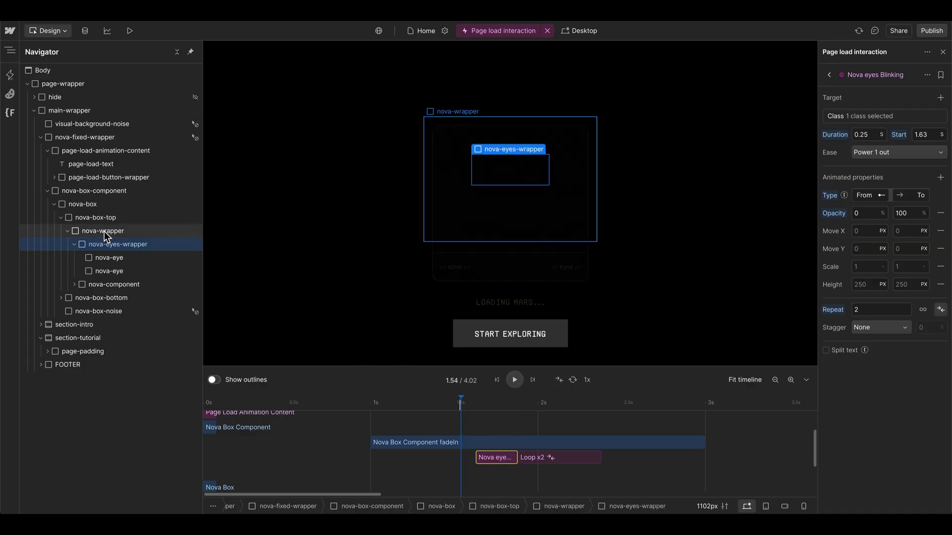
pyautogui.click(79, 244)
pyautogui.click(75, 245)
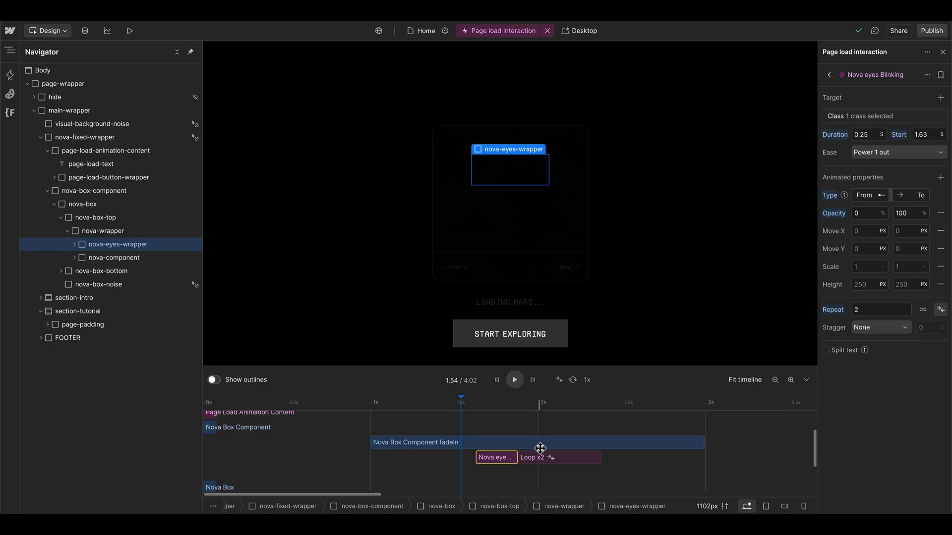
pyautogui.hscroll(5, 575, 468)
pyautogui.hscroll(-6, 486, 470)
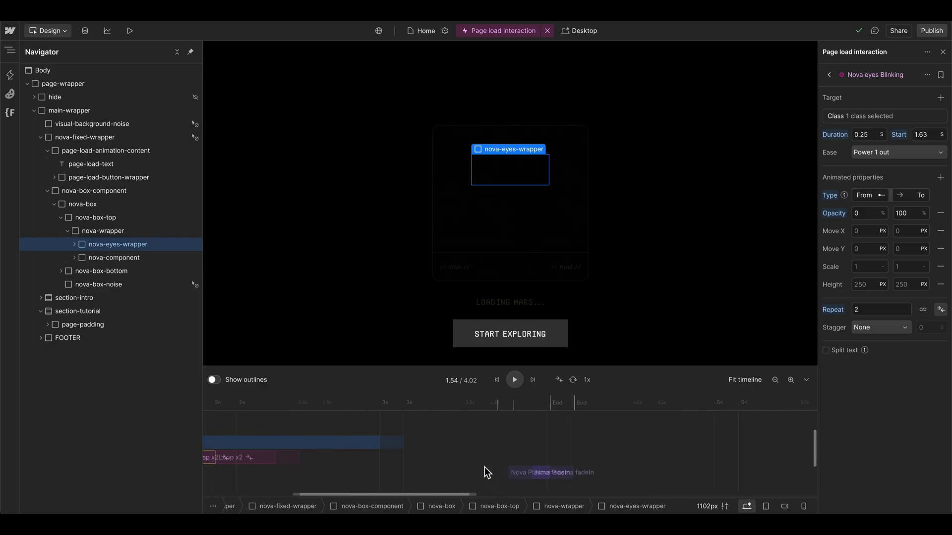
pyautogui.moveTo(96, 234); pyautogui.dragTo(94, 247)
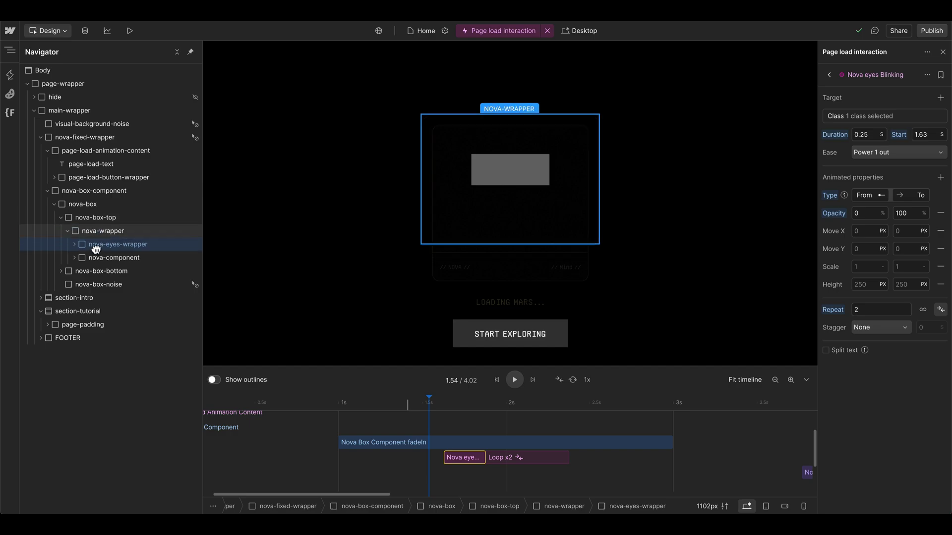
pyautogui.click(97, 258)
pyautogui.click(75, 257)
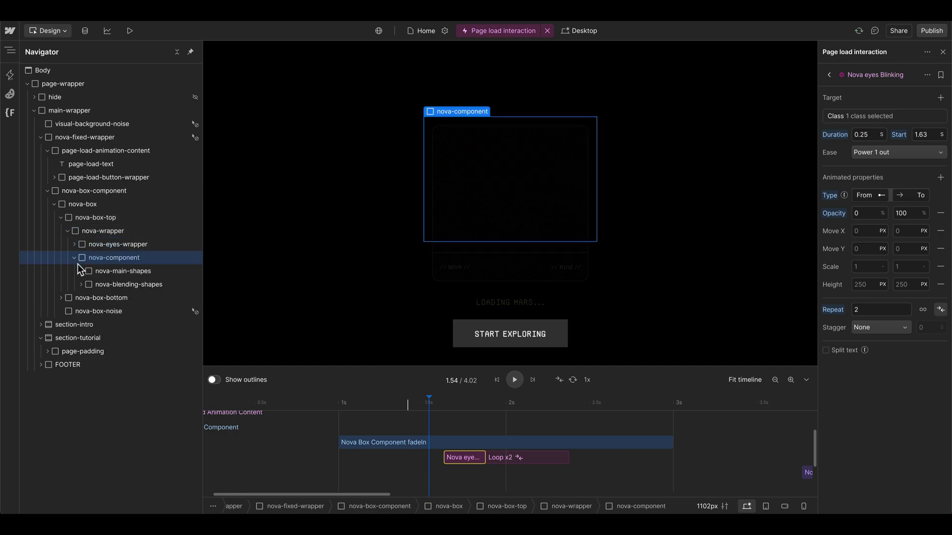
pyautogui.click(74, 258)
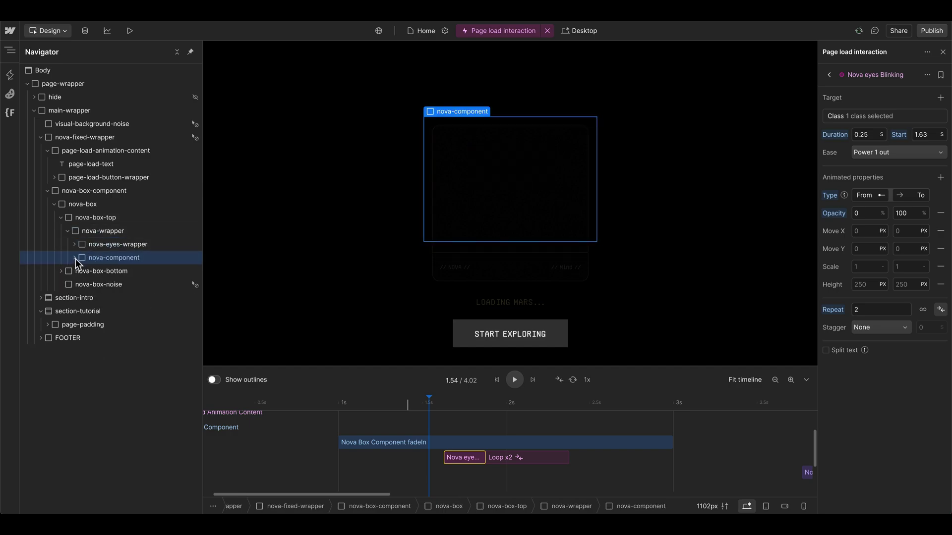
# Step: Change the target class of the Nova Plasma fadeIn animation to nova-component
pyautogui.hscroll(5, 603, 475)
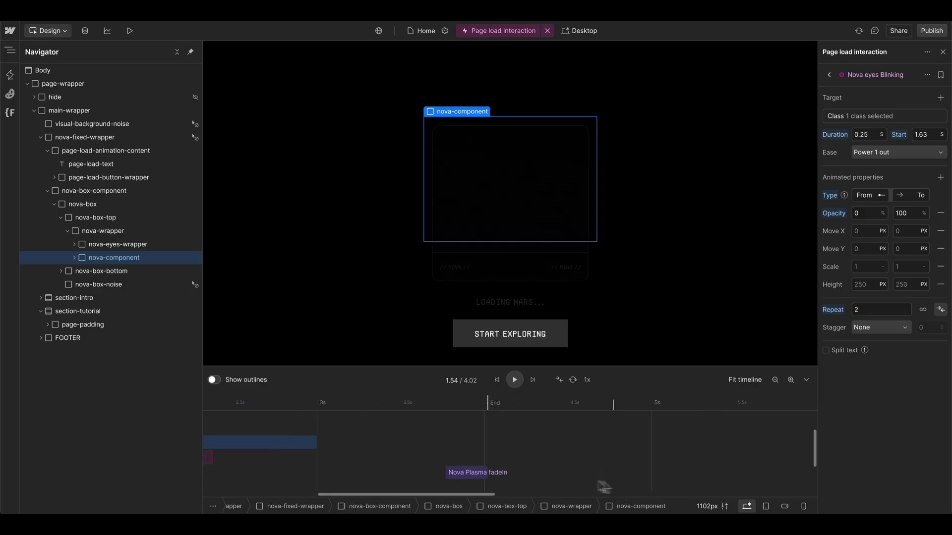
pyautogui.click(466, 472)
pyautogui.click(878, 118)
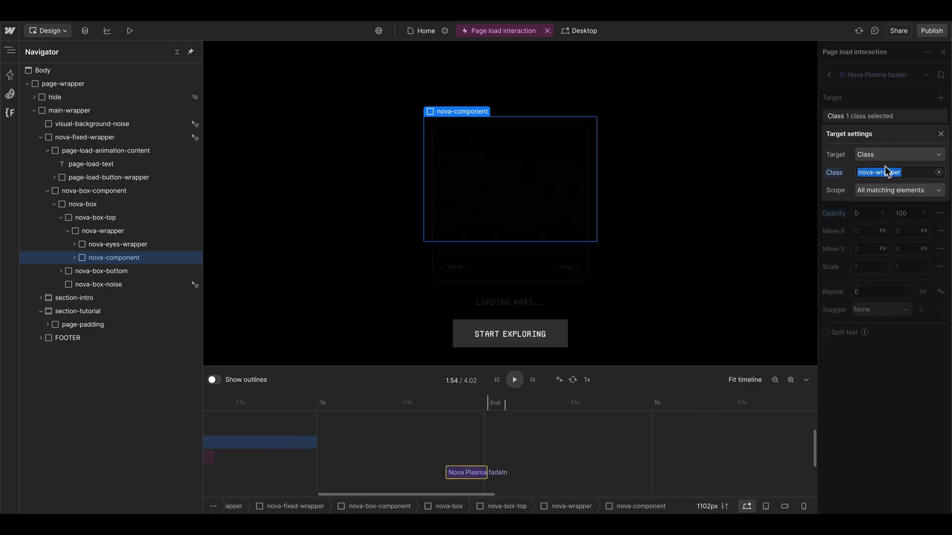
pyautogui.write('nova-componen')
pyautogui.click(901, 190)
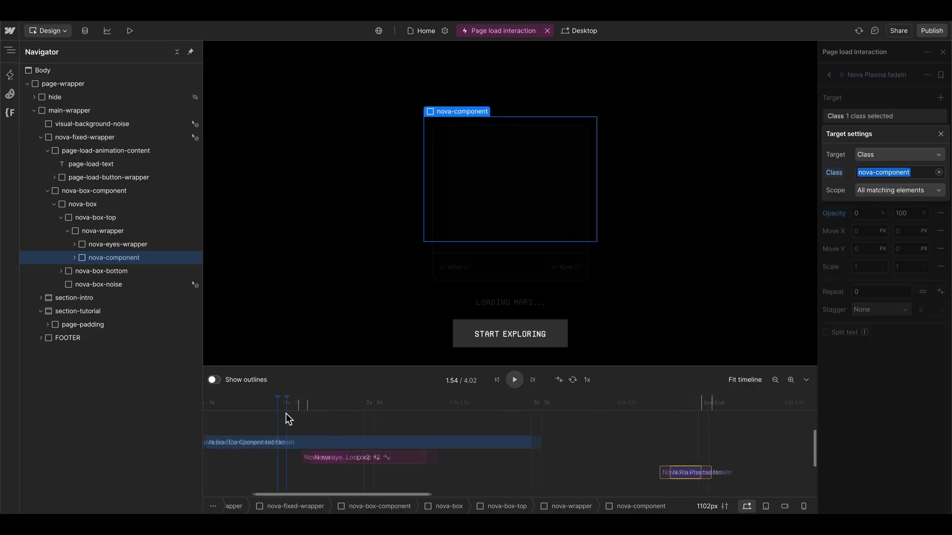
# Step: Add a Height animation from 0% to 100% to Nova eyes Blinking and scrub through the blink
pyautogui.moveTo(446, 404)
pyautogui.mouseDown()
pyautogui.moveTo(488, 404)
pyautogui.moveTo(446, 404)
pyautogui.moveTo(463, 405)
pyautogui.mouseUp()
pyautogui.click(452, 457)
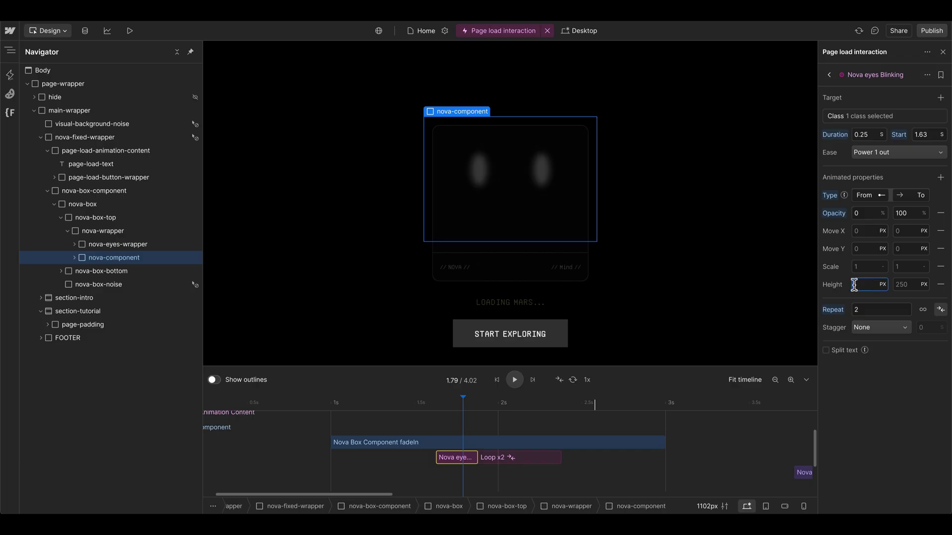
pyautogui.write('%')
pyautogui.click(902, 286)
pyautogui.press('BackSpace')
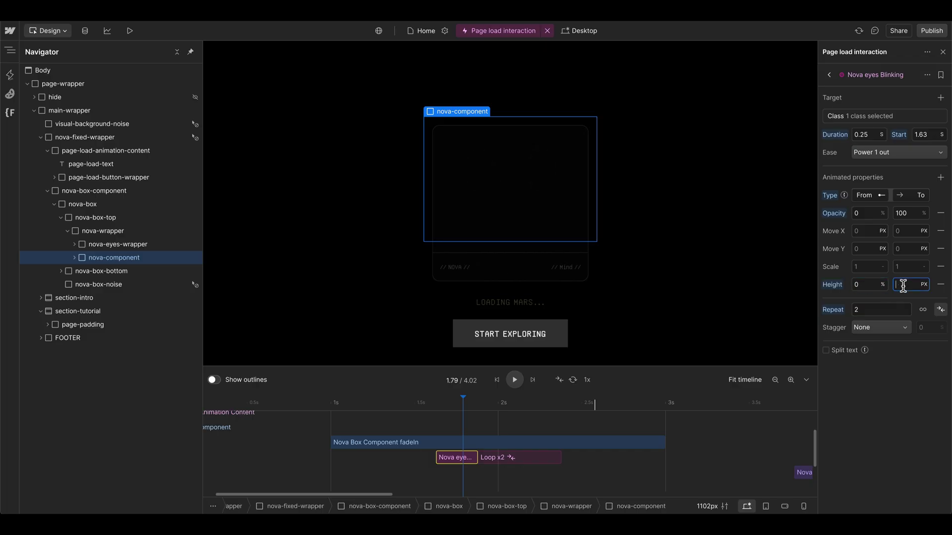
pyautogui.write('100%')
pyautogui.press('Return')
pyautogui.click(452, 404)
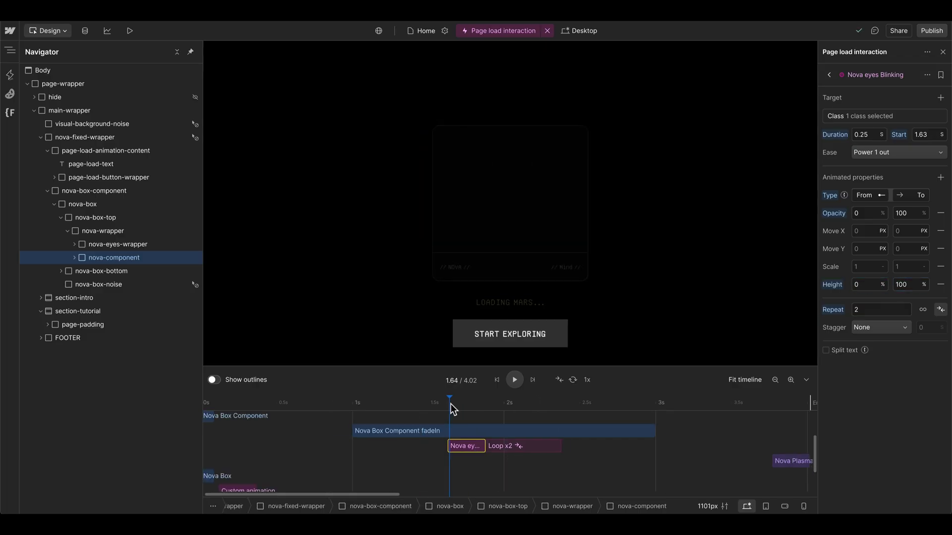
pyautogui.moveTo(454, 404); pyautogui.dragTo(579, 404)
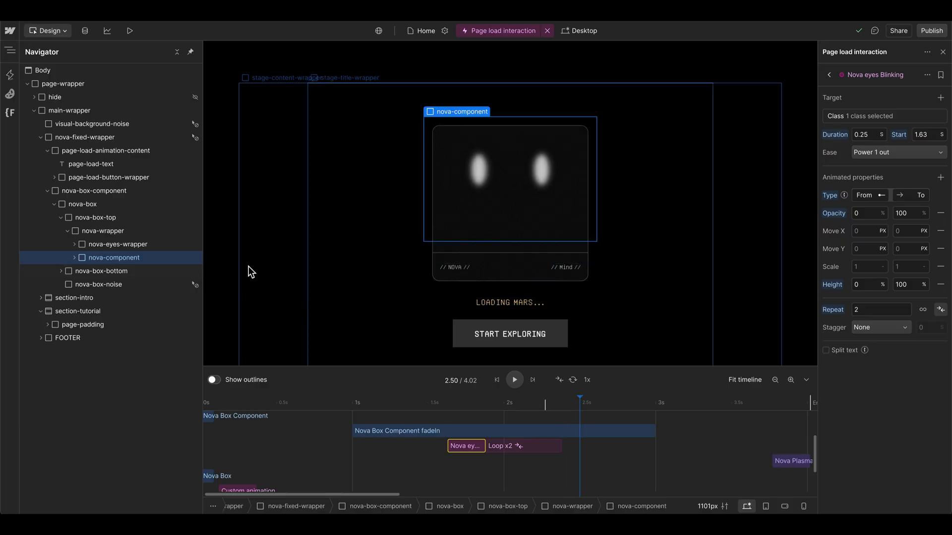
# Step: Add a Nova Box Text animation targeting the nova-box-bottom class with its scope set to Children
pyautogui.moveTo(486, 417); pyautogui.dragTo(486, 474)
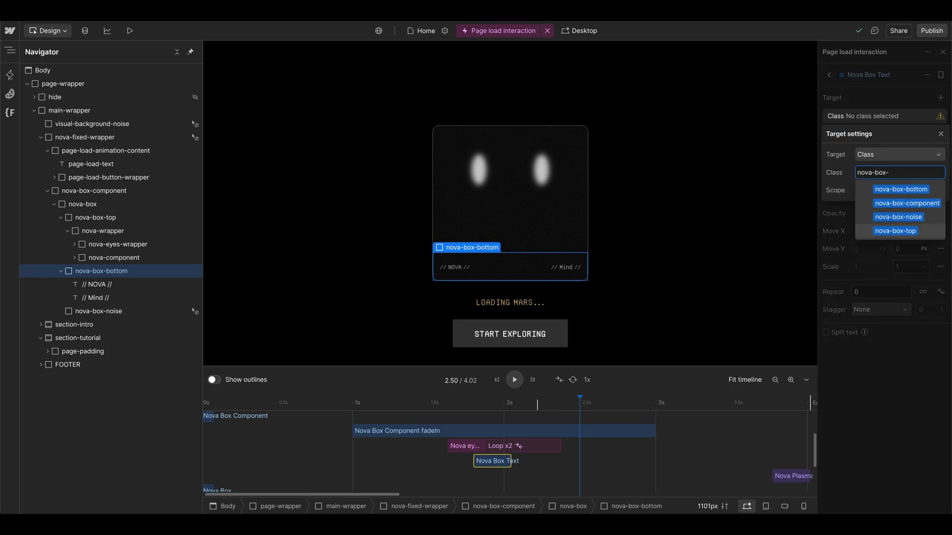
pyautogui.write('box-b')
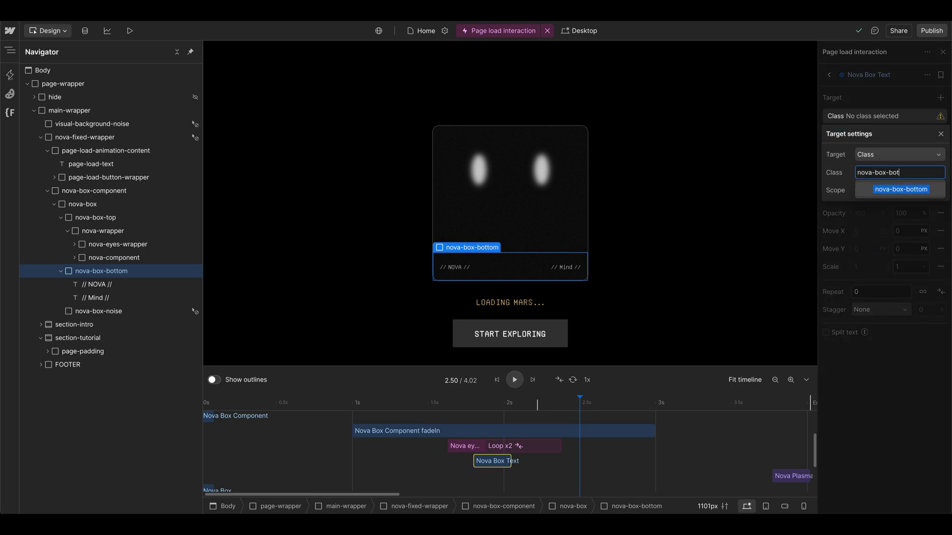
pyautogui.write('ot')
pyautogui.click(901, 188)
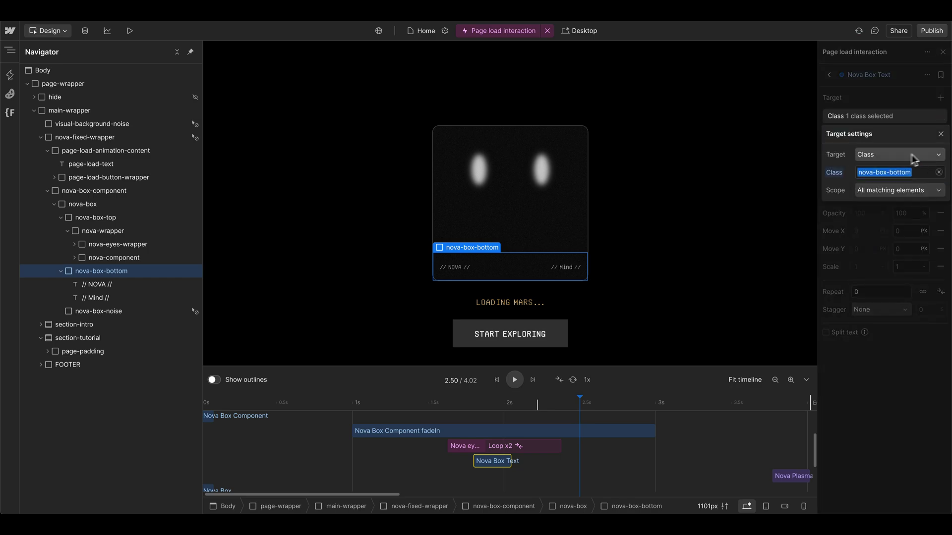
pyautogui.click(895, 189)
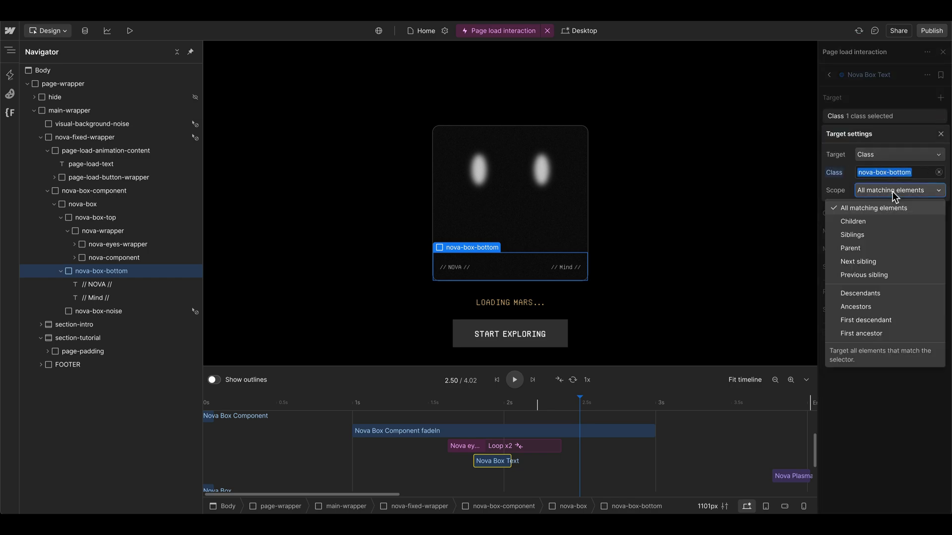
pyautogui.click(845, 223)
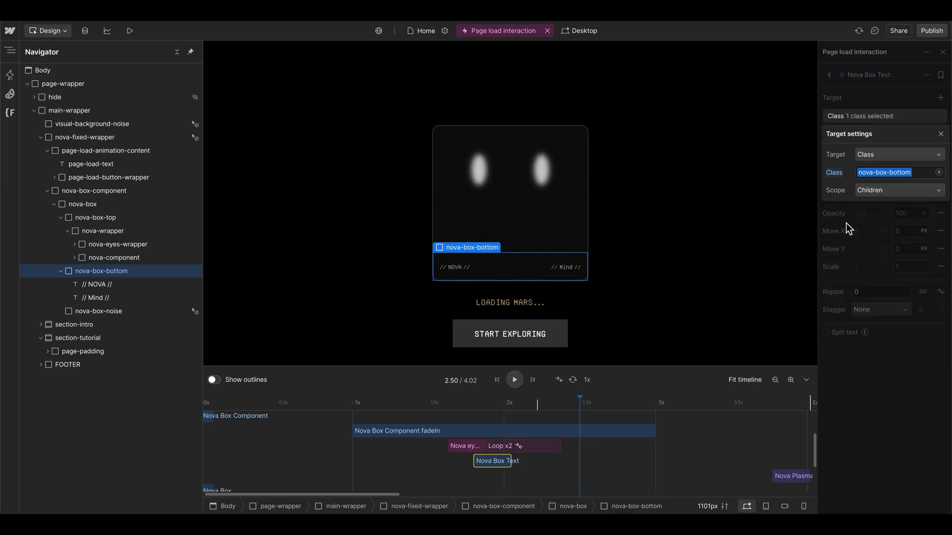
pyautogui.click(852, 101)
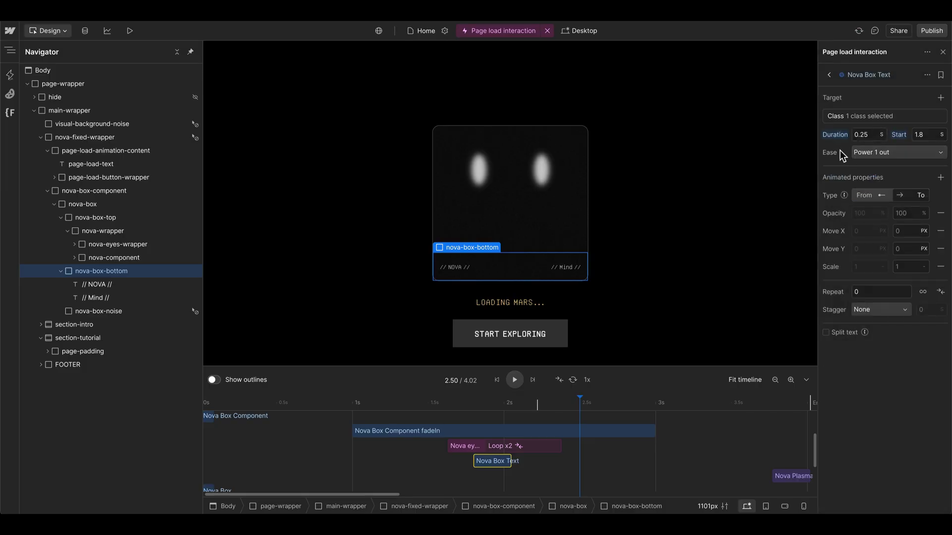
# Step: Fade Nova Box Text from 0 to 100% Opacity with a stagger Offset time of 50 ms
pyautogui.click(866, 213)
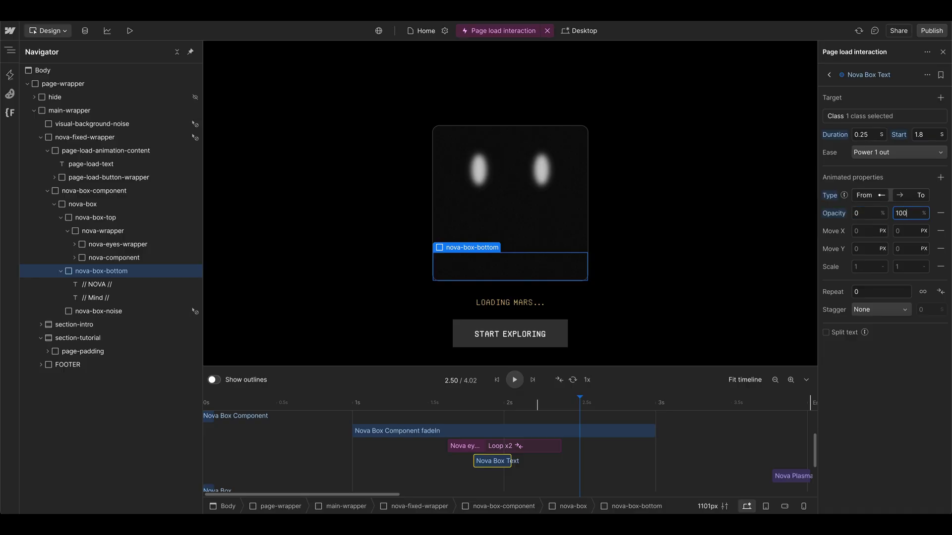
pyautogui.click(862, 310)
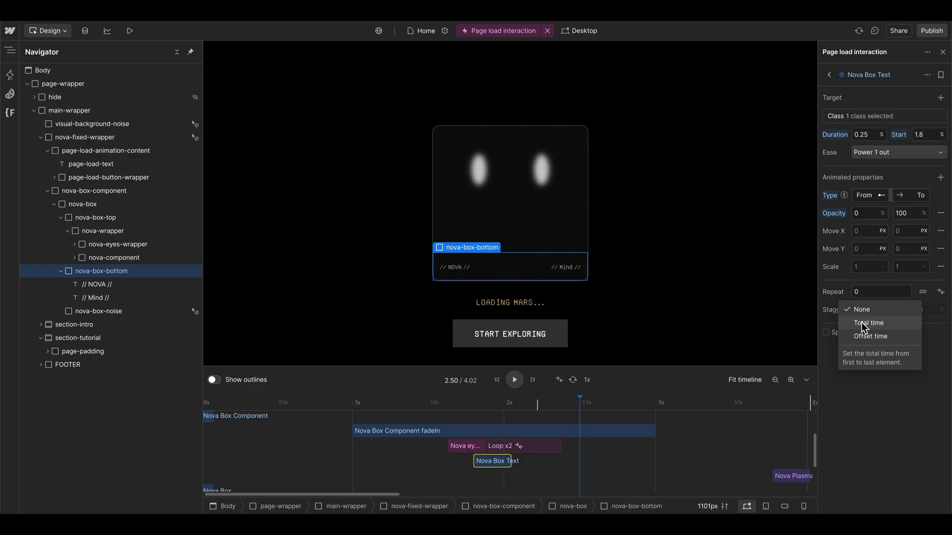
pyautogui.click(868, 337)
pyautogui.click(940, 312)
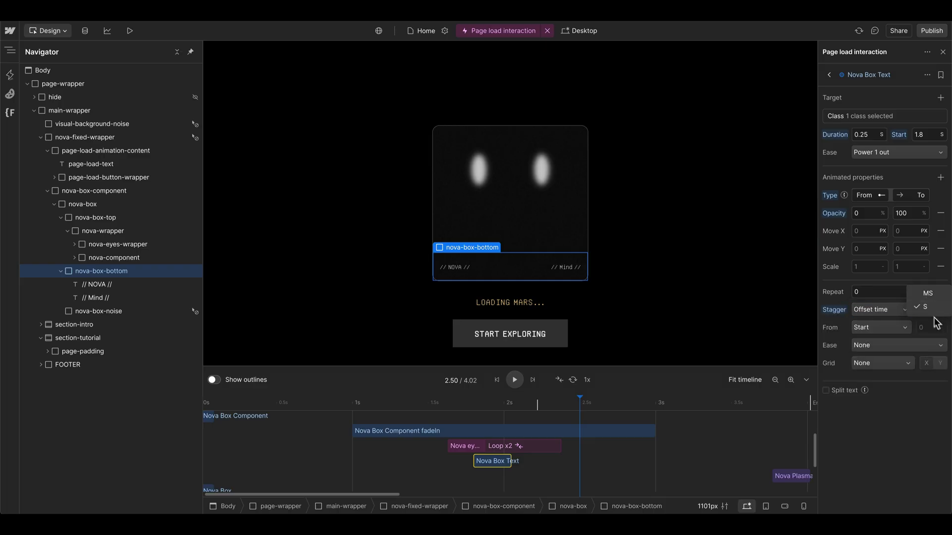
pyautogui.click(928, 298)
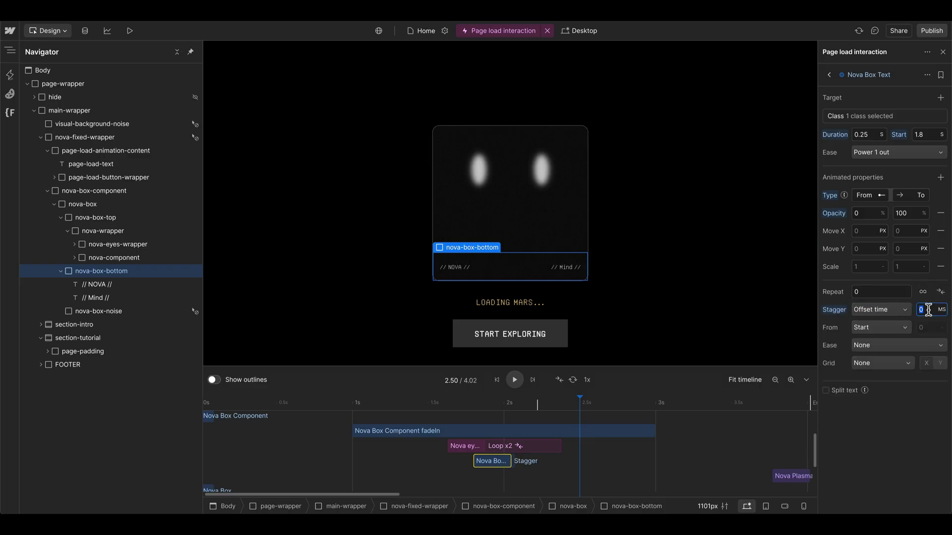
# Step: Split Nova Box Text by Letter and play the timeline to preview it
pyautogui.click(838, 391)
pyautogui.click(876, 409)
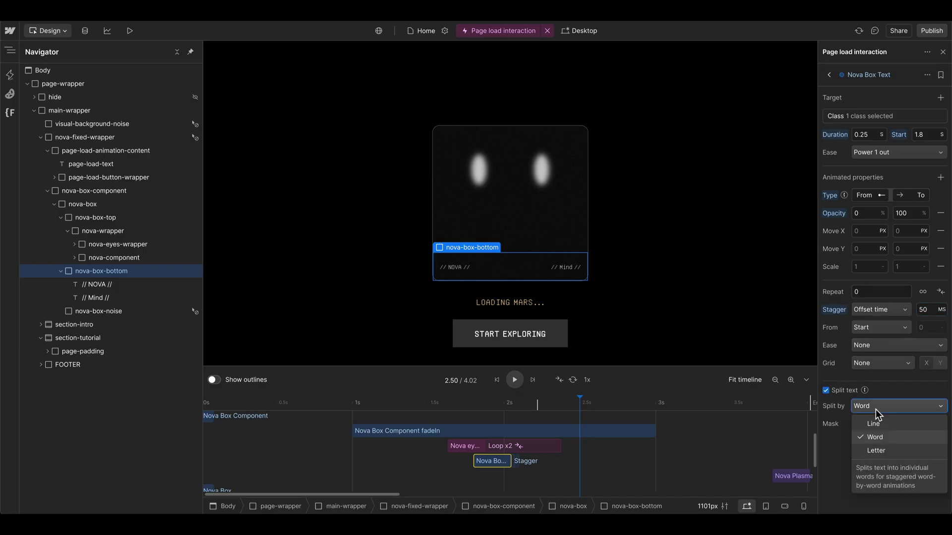
pyautogui.click(877, 450)
pyautogui.click(514, 380)
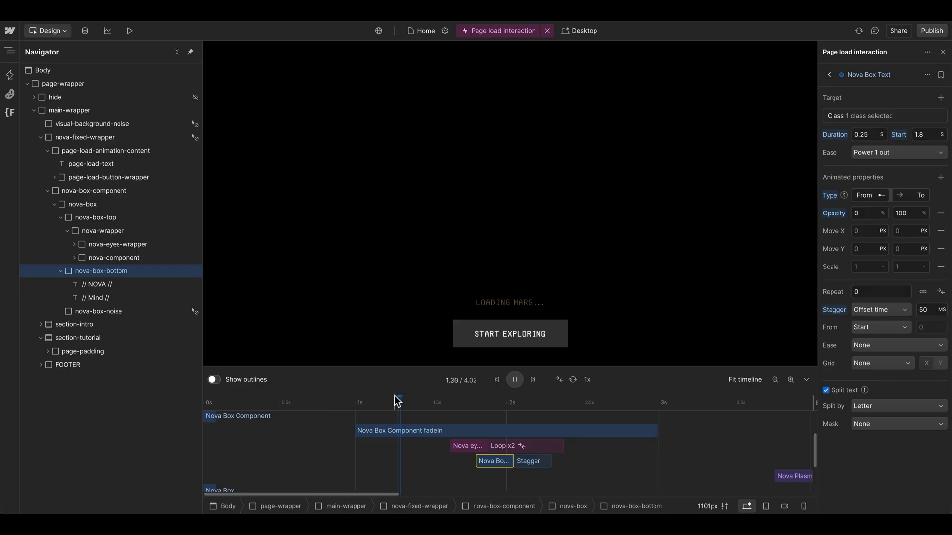
pyautogui.click(515, 380)
# Step: Set Nova Box Text to a 1.1 s duration, 2.4 s start and 25 ms stagger, and scrub through the result
pyautogui.click(880, 137)
pyautogui.press('Return')
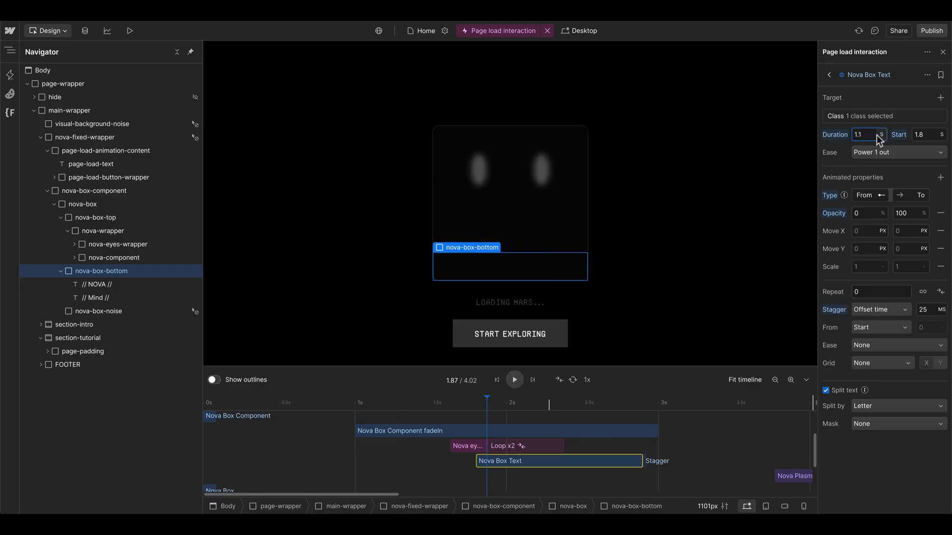
pyautogui.click(929, 137)
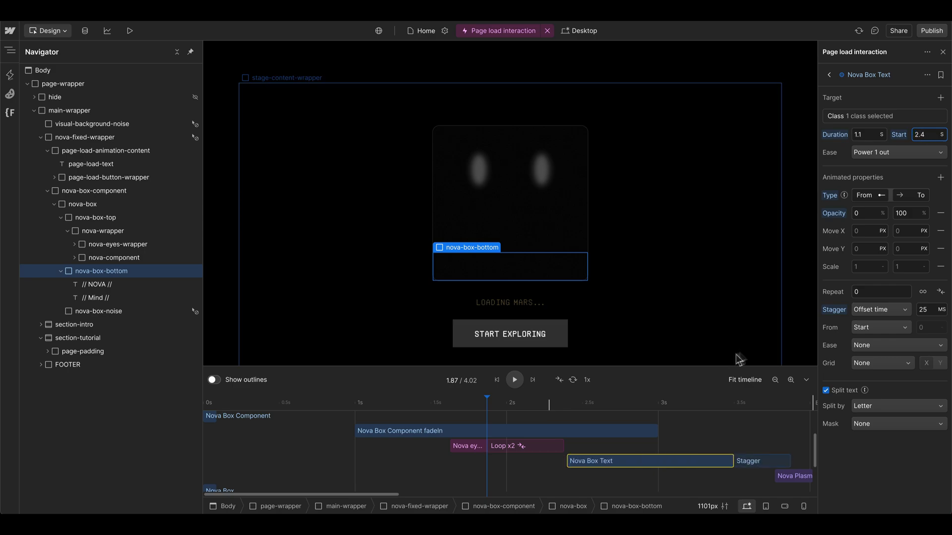
pyautogui.moveTo(487, 400)
pyautogui.mouseDown()
pyautogui.moveTo(453, 403)
pyautogui.moveTo(629, 409)
pyautogui.moveTo(499, 415)
pyautogui.mouseUp()
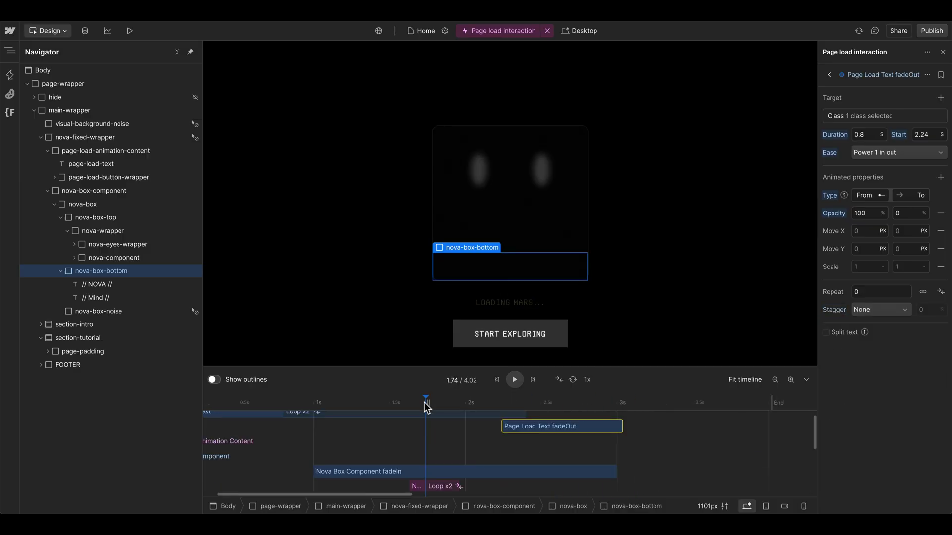
pyautogui.moveTo(426, 408); pyautogui.dragTo(600, 404)
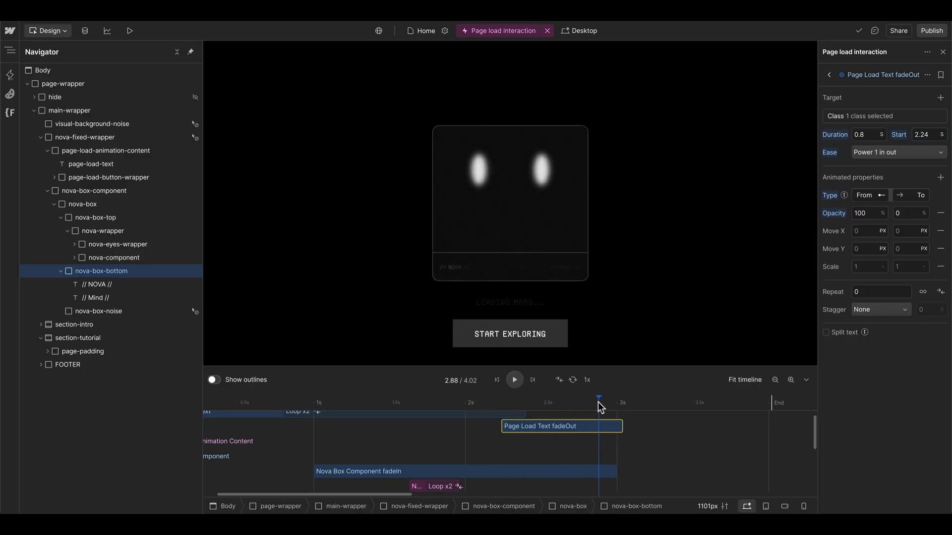
# Step: Set the Page Load Text animation to repeat 3 times
pyautogui.scroll(1, 317, 424)
pyautogui.click(272, 419)
pyautogui.click(865, 293)
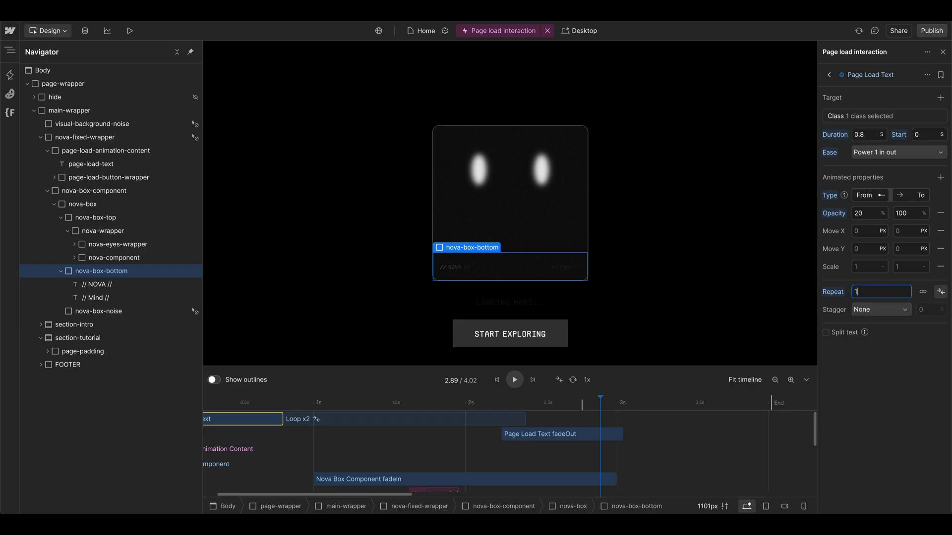
pyautogui.write('3')
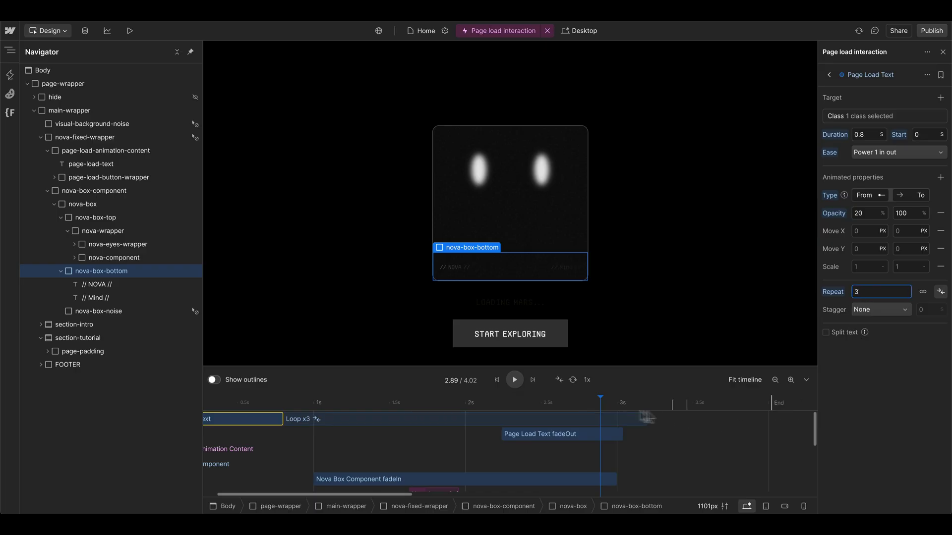
# Step: Move Page Load Text fadeOut to start at 3.02 s and scrub across the transition
pyautogui.moveTo(528, 434); pyautogui.dragTo(653, 434)
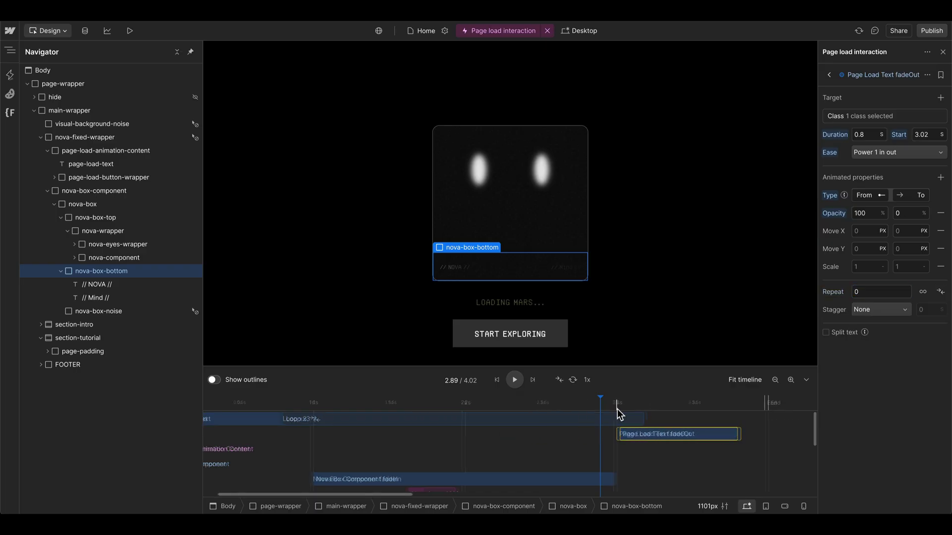
pyautogui.hscroll(2, 575, 420)
pyautogui.scroll(-1, 485, 434)
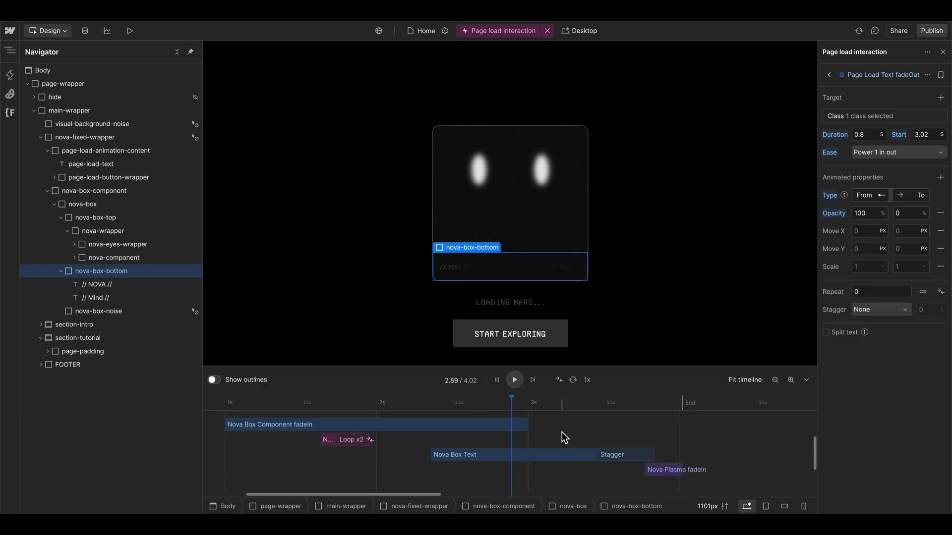
pyautogui.scroll(1, 563, 436)
pyautogui.moveTo(513, 403); pyautogui.dragTo(552, 406)
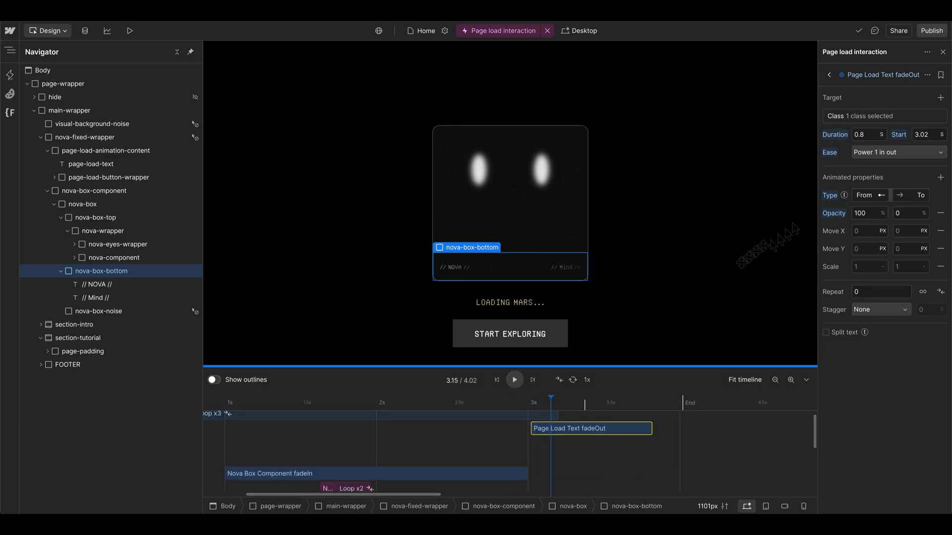
# Step: Make Page Load Text fadeOut animate only to 0% Opacity and shift it slightly earlier on the timeline
pyautogui.click(860, 197)
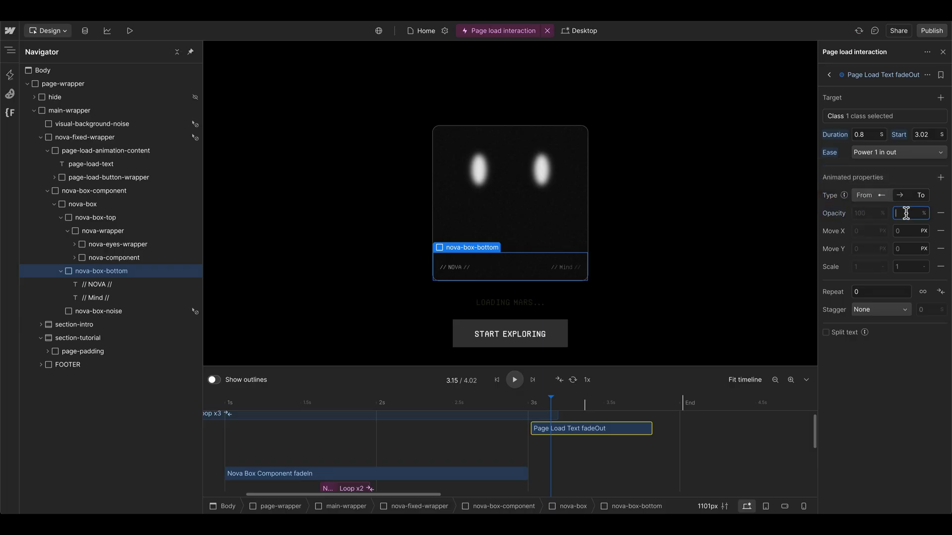
pyautogui.moveTo(497, 404); pyautogui.dragTo(610, 402)
pyautogui.moveTo(566, 428); pyautogui.dragTo(548, 428)
pyautogui.moveTo(503, 406); pyautogui.dragTo(543, 406)
pyautogui.moveTo(542, 407); pyautogui.dragTo(651, 407)
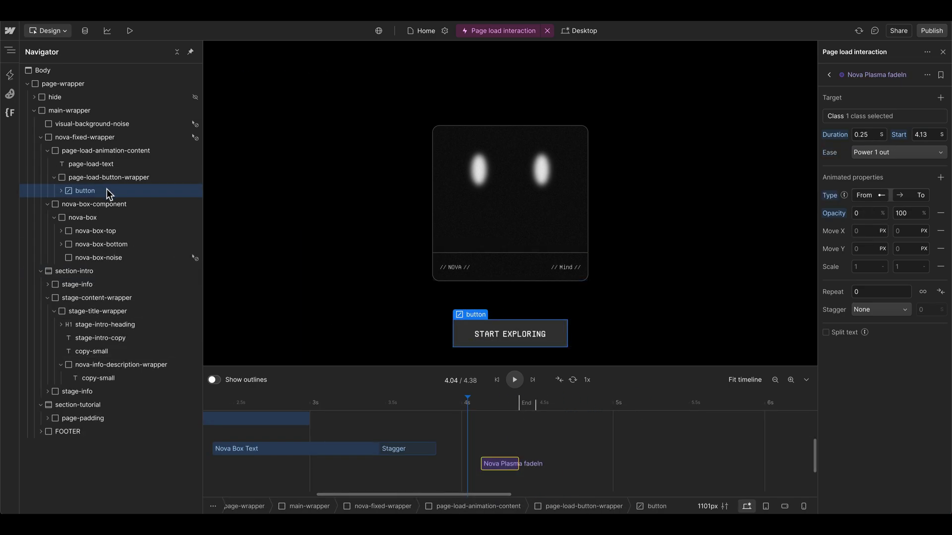
# Step: Add an animation named animateIn Exploring Button for page-load-button-wrapper, starting at 4.32 s below Nova Plasma fadeIn
pyautogui.hscroll(1, 537, 466)
pyautogui.doubleClick(507, 477)
pyautogui.moveTo(519, 421); pyautogui.dragTo(505, 488)
pyautogui.click(89, 178)
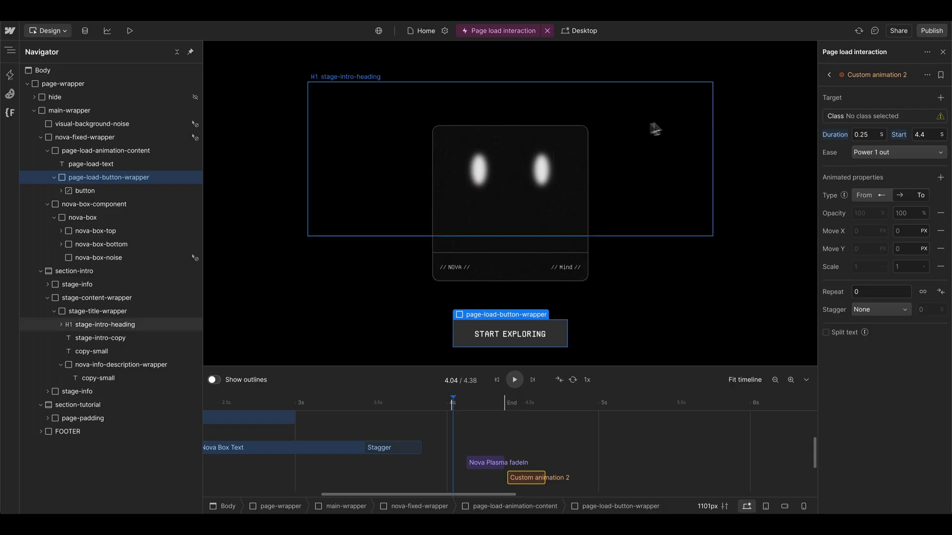
pyautogui.doubleClick(857, 75)
pyautogui.write('animateIn Exploring Button')
pyautogui.press('Return')
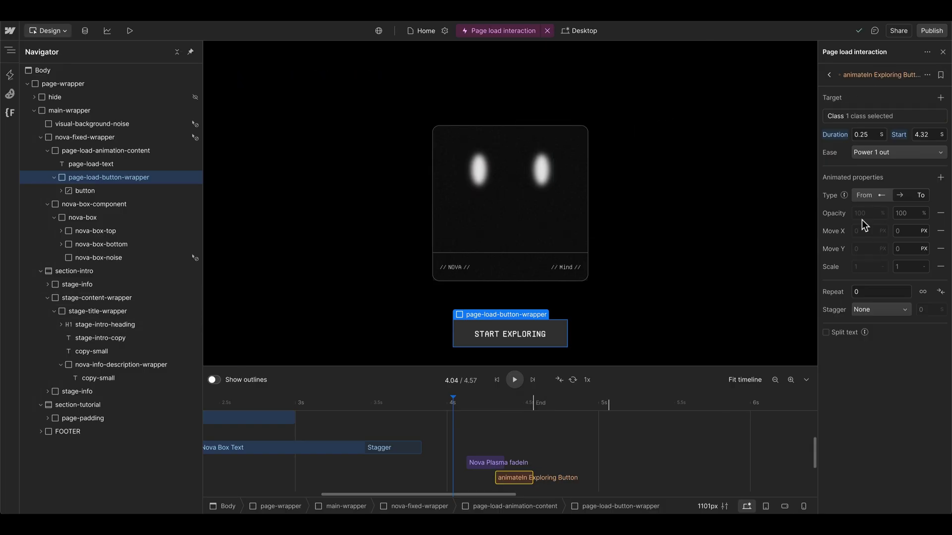
# Step: Animate the exploring button from 0 to 100% Opacity and from 3 rem to 0 rem in Move Y
pyautogui.click(865, 195)
pyautogui.click(866, 249)
pyautogui.write('3rem')
pyautogui.click(866, 214)
pyautogui.write('0')
pyautogui.press('Tab')
pyautogui.write('100')
pyautogui.click(908, 248)
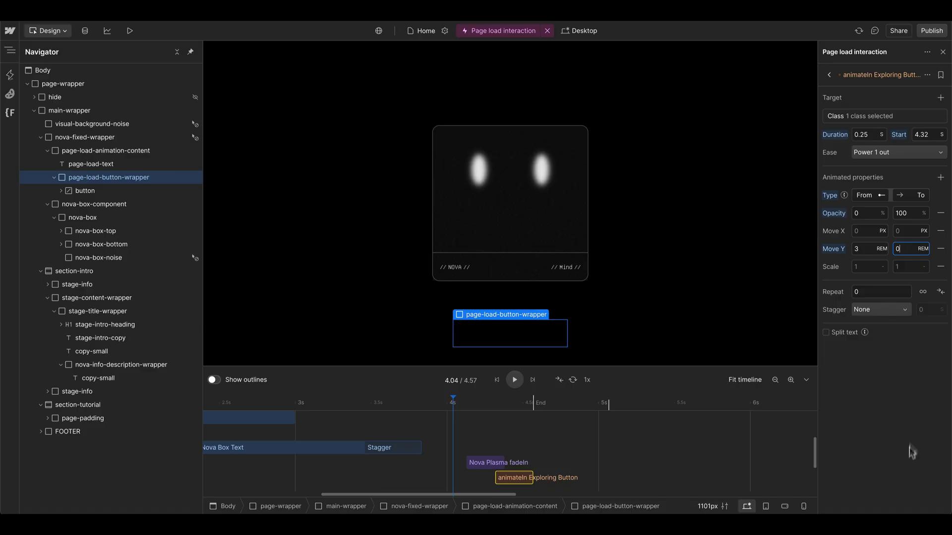
# Step: Give animateIn Exploring Button an Expo out ease and a 1 s duration, and play the timeline
pyautogui.click(895, 152)
pyautogui.scroll(-3, 877, 337)
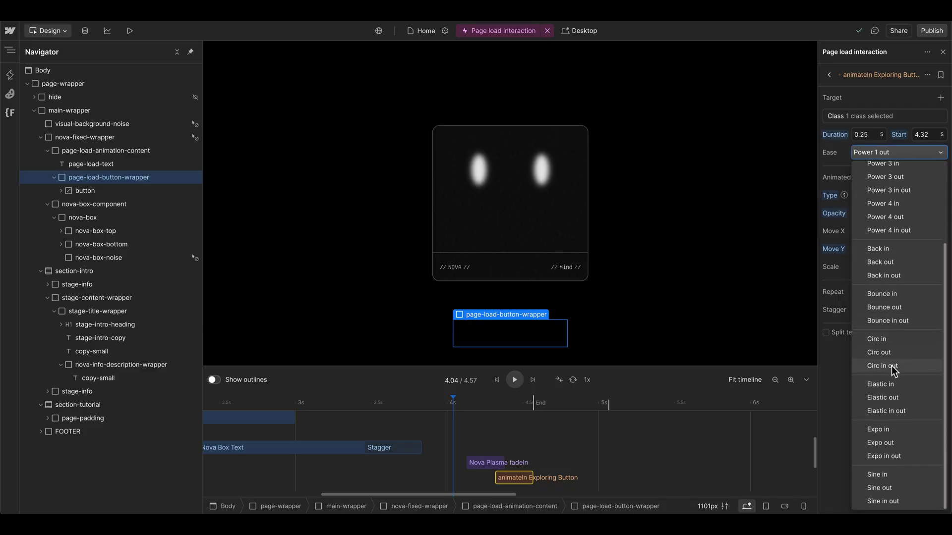
pyautogui.click(892, 443)
pyautogui.doubleClick(866, 135)
pyautogui.write('1')
pyautogui.moveTo(607, 475); pyautogui.dragTo(615, 474)
pyautogui.click(516, 380)
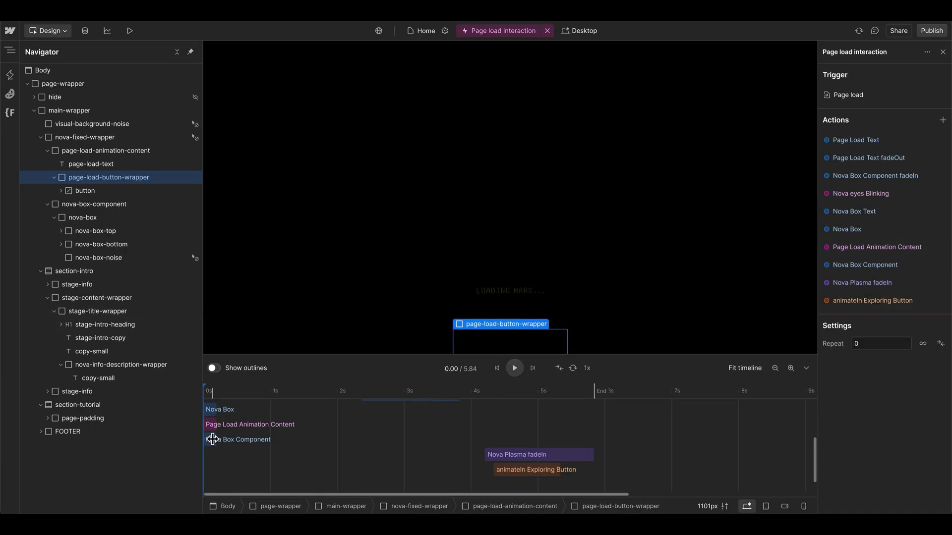
# Step: Duplicate the Nova Box Component animation and place the copy at 4.18 s with a 0.39 s duration
pyautogui.click(212, 440)
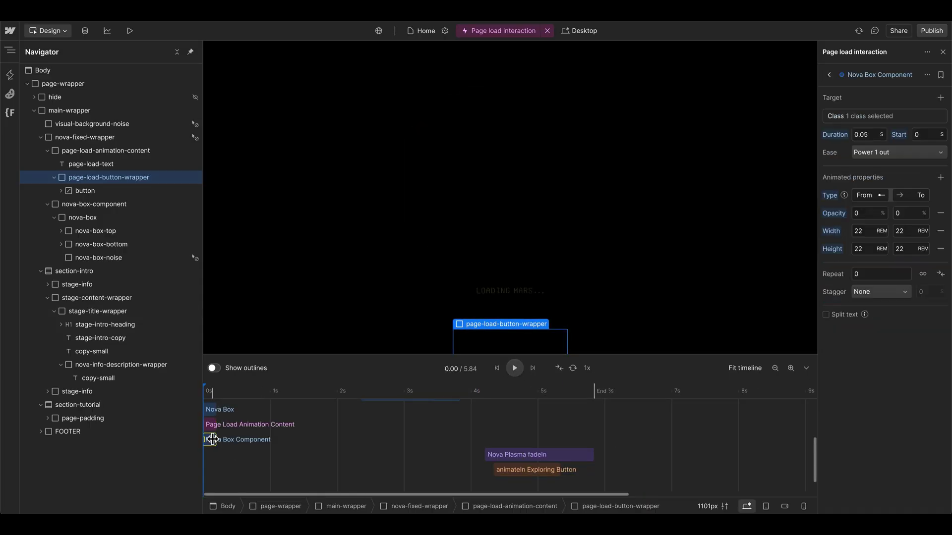
pyautogui.hotkey('ctrl', 'd')
pyautogui.click(210, 456)
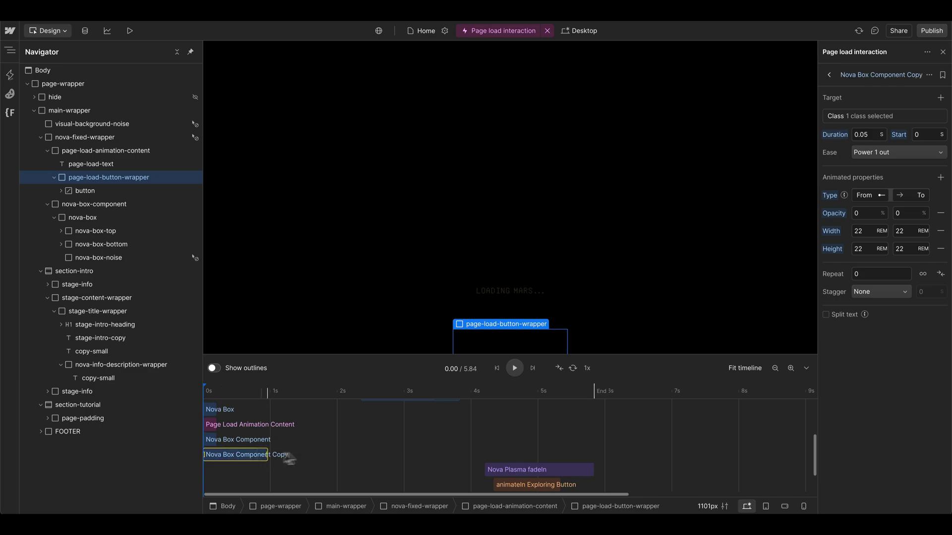
pyautogui.moveTo(214, 454); pyautogui.dragTo(494, 453)
pyautogui.click(484, 392)
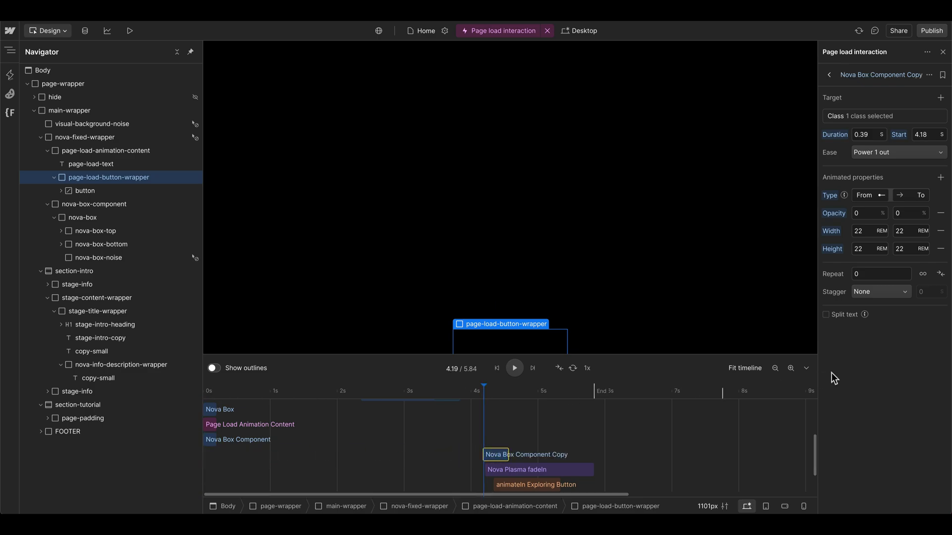
# Step: Rename the copied animation Nova Box Component size and set its end Width to 45% and end Height to 55%
pyautogui.click(791, 368)
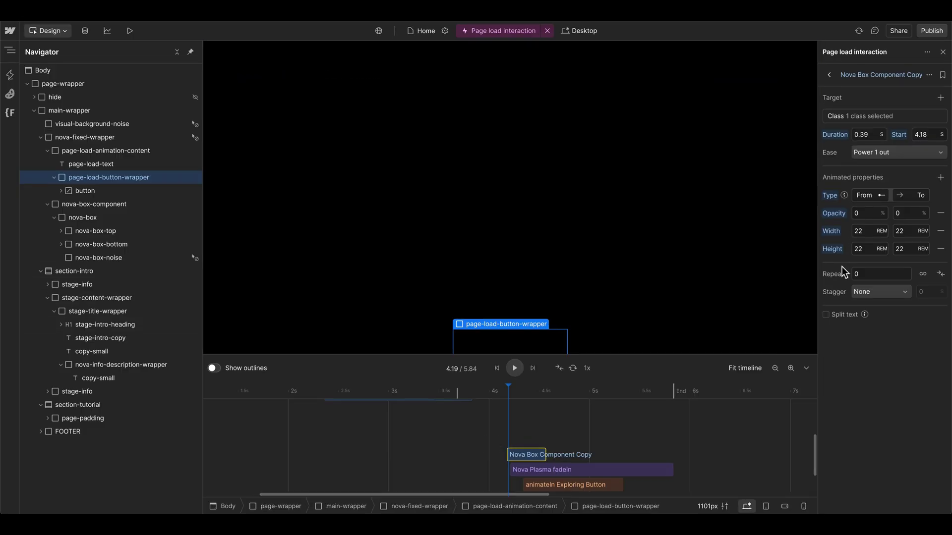
pyautogui.click(903, 232)
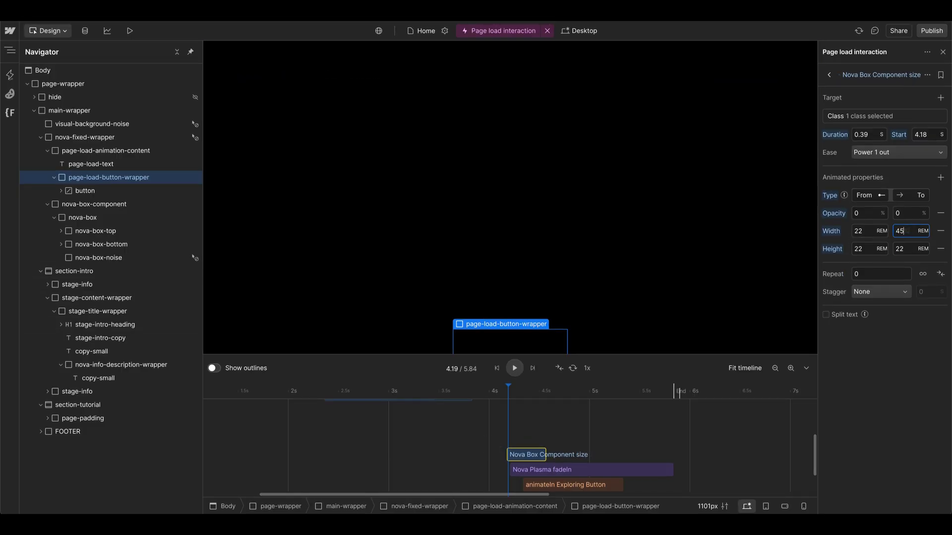
pyautogui.click(903, 250)
pyautogui.click(514, 390)
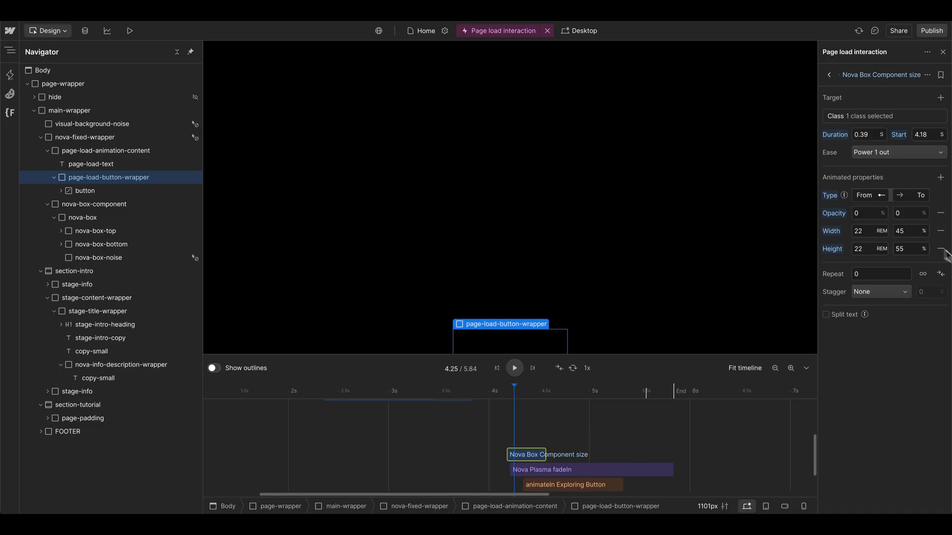
# Step: Set the end Opacity of Nova Box Component size to 100% and scrub the timeline around its start to check the growth
pyautogui.click(907, 213)
pyautogui.write('100')
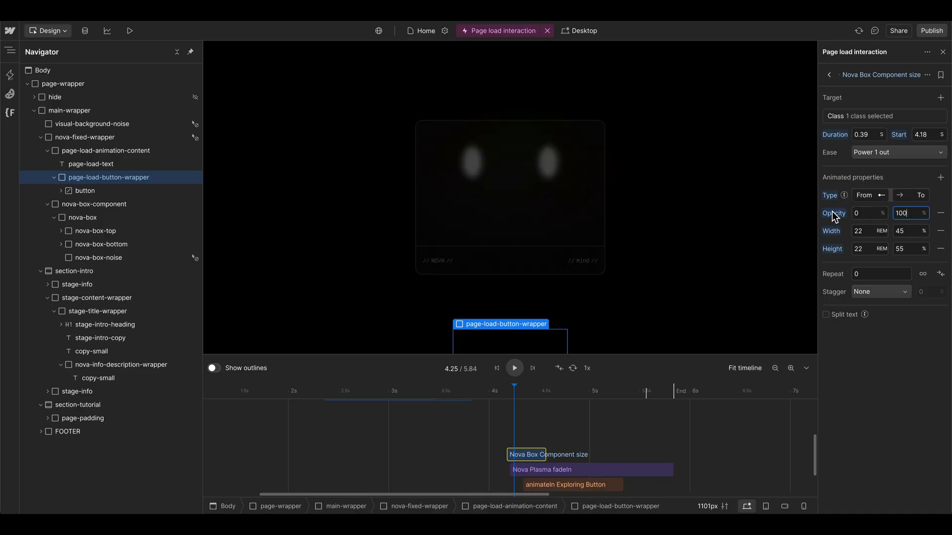
pyautogui.click(528, 390)
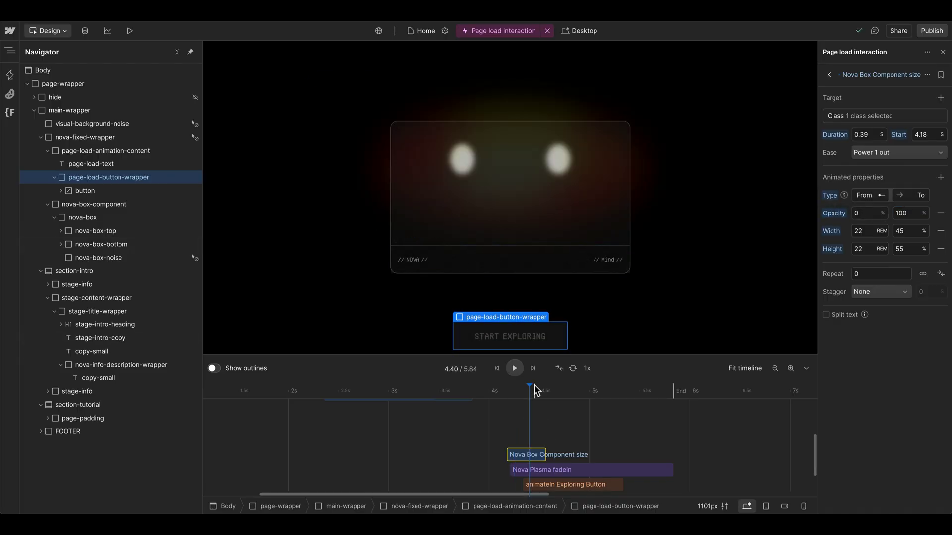
pyautogui.moveTo(529, 390); pyautogui.dragTo(519, 391)
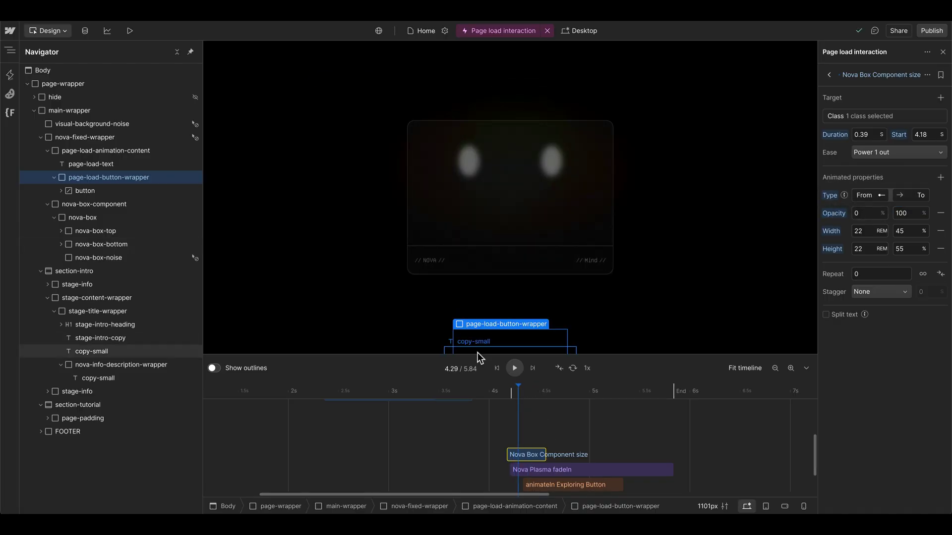
pyautogui.moveTo(518, 390); pyautogui.dragTo(487, 400)
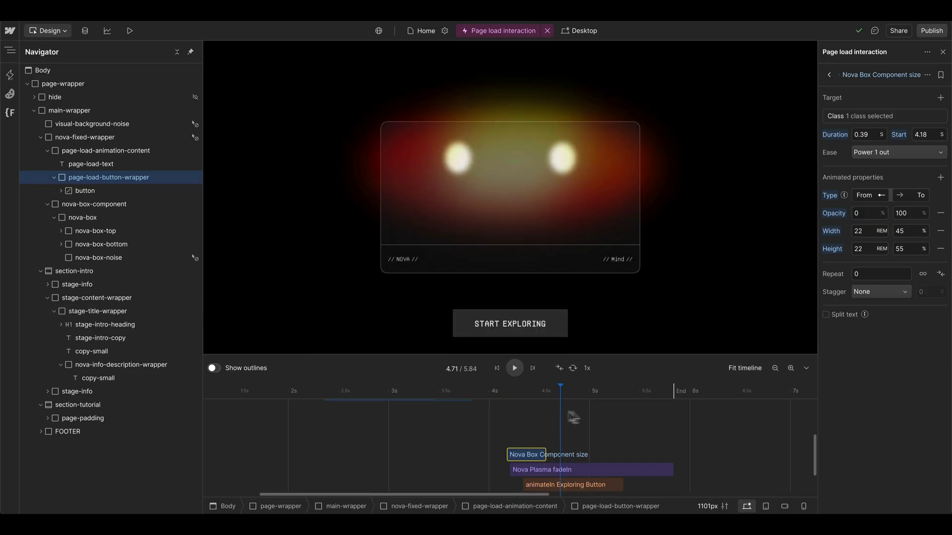
# Step: Give Nova Box Component size a 0.65 s duration and a Power 3 in out ease, and scrub through it
pyautogui.scroll(-1, 528, 421)
pyautogui.click(897, 152)
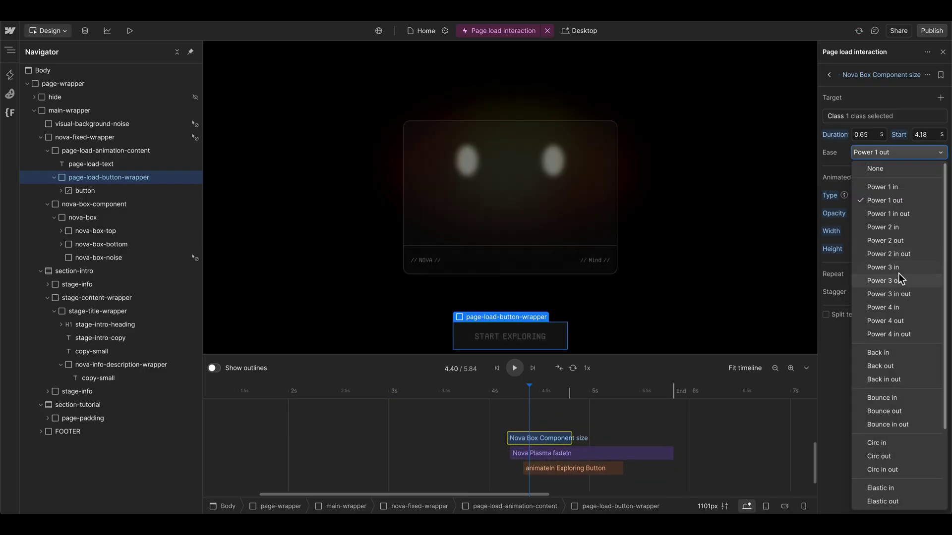
pyautogui.click(889, 295)
pyautogui.moveTo(529, 398)
pyautogui.mouseDown()
pyautogui.moveTo(542, 398)
pyautogui.moveTo(519, 398)
pyautogui.mouseUp()
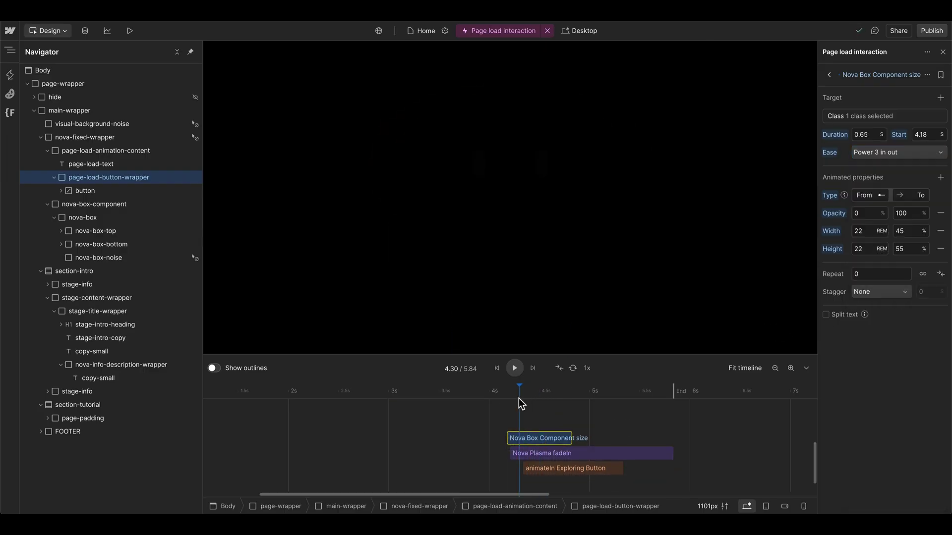
# Step: Set the start Opacity of Nova Box Component size to 100% and check the timeline before the animation begins
pyautogui.hscroll(-3, 475, 415)
pyautogui.scroll(5, 480, 422)
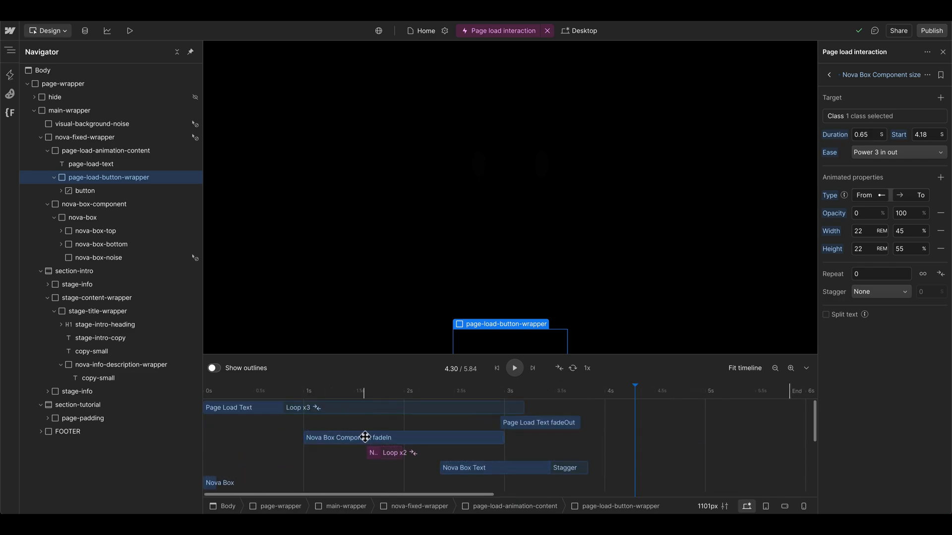
pyautogui.scroll(-5, 397, 437)
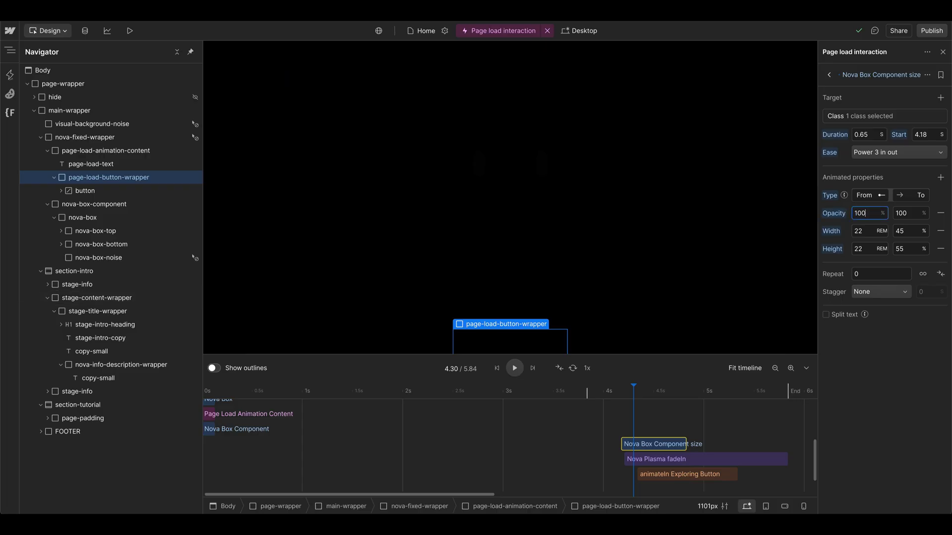
pyautogui.write('0')
pyautogui.click(586, 398)
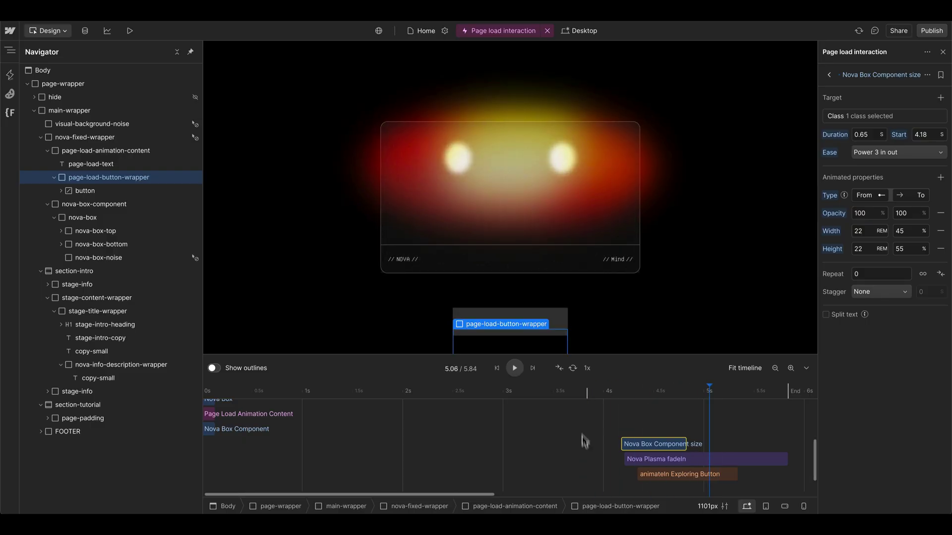
# Step: Duplicate Nova Plasma fadeIn as Nova noise fadeIn, starting at 4.25 s and targeting the nova-box-noise class, and scrub the timeline
pyautogui.click(627, 459)
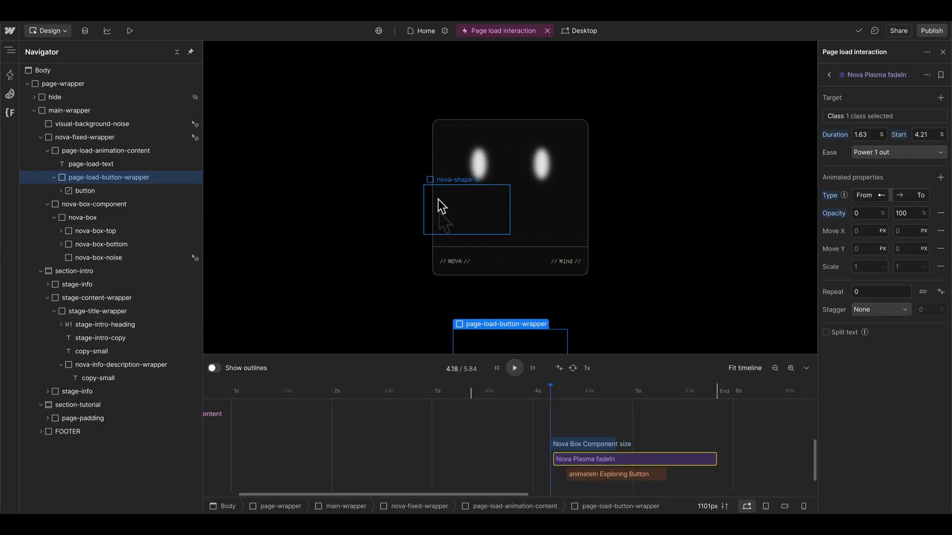
pyautogui.click(126, 257)
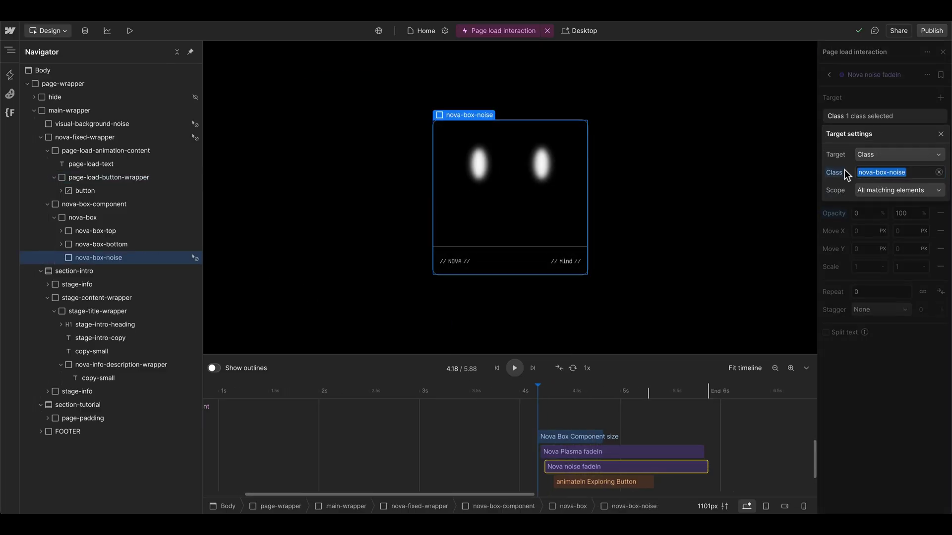
pyautogui.click(896, 114)
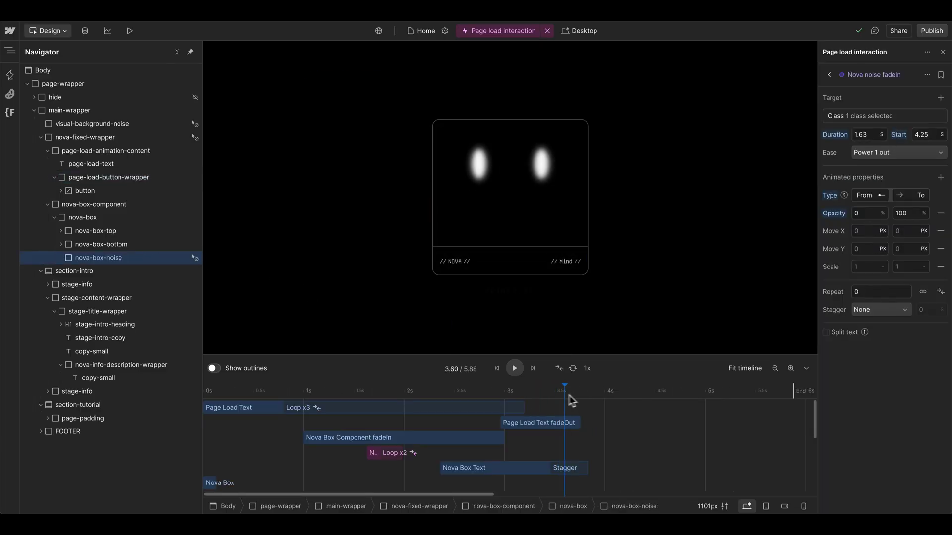
pyautogui.moveTo(567, 396); pyautogui.dragTo(687, 398)
pyautogui.hscroll(2, 609, 456)
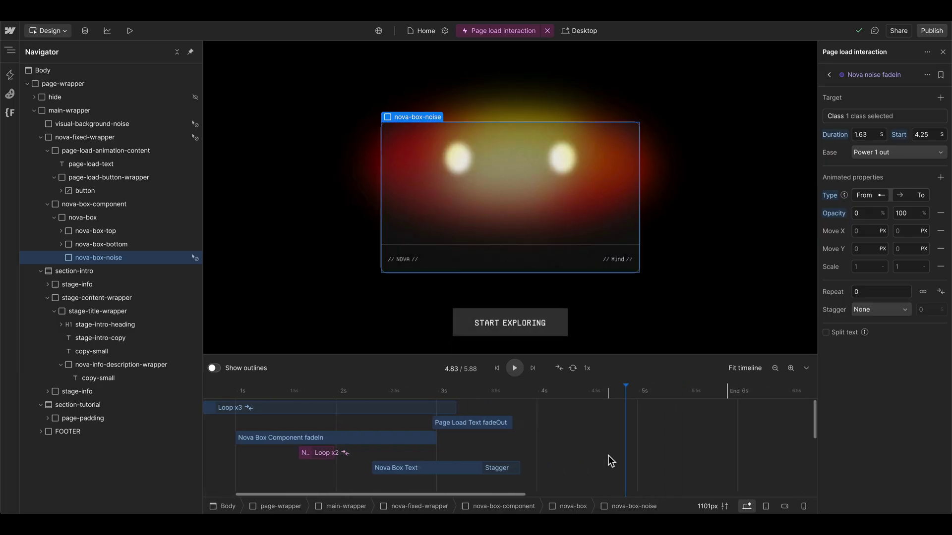
pyautogui.scroll(-3, 611, 461)
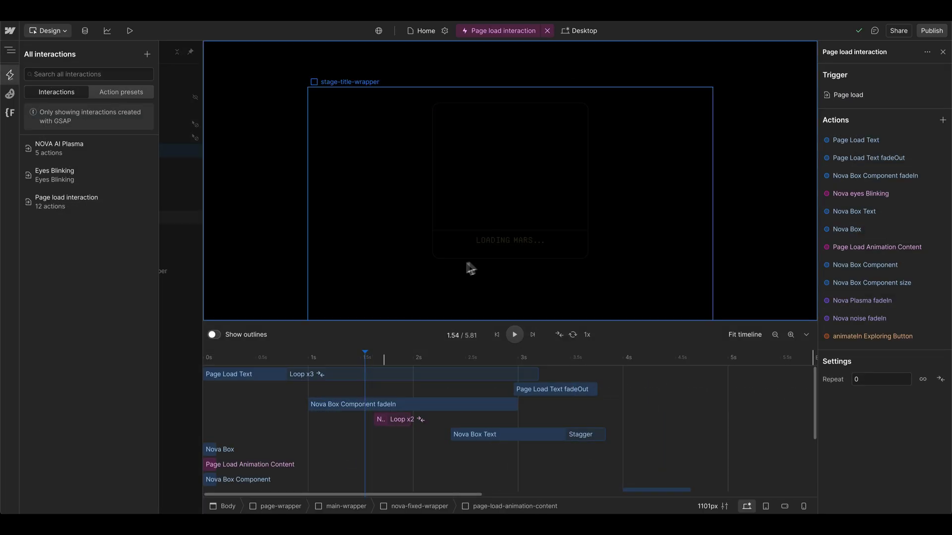
# Step: Check the loading text on the timeline, close the interaction and reset the top margin of page-load-animation-content
pyautogui.moveTo(366, 354); pyautogui.dragTo(404, 310)
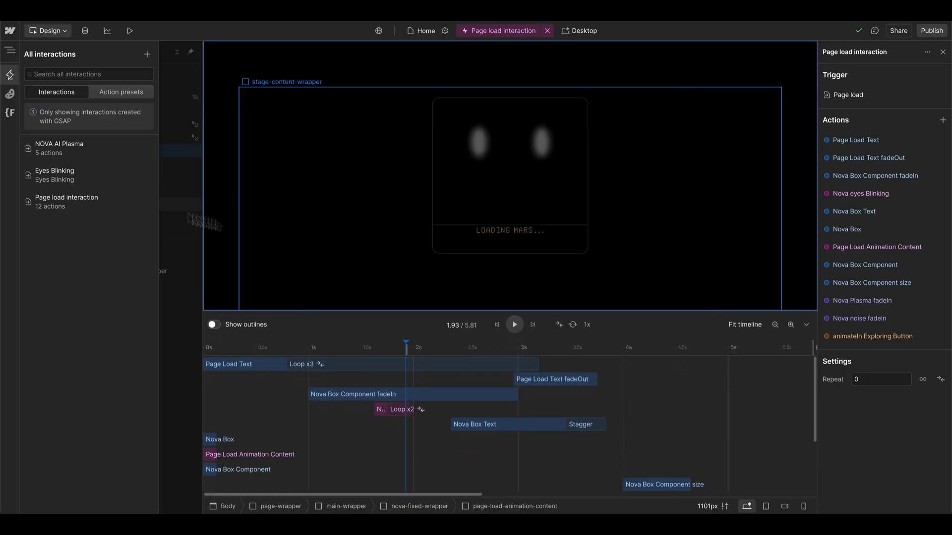
pyautogui.click(15, 55)
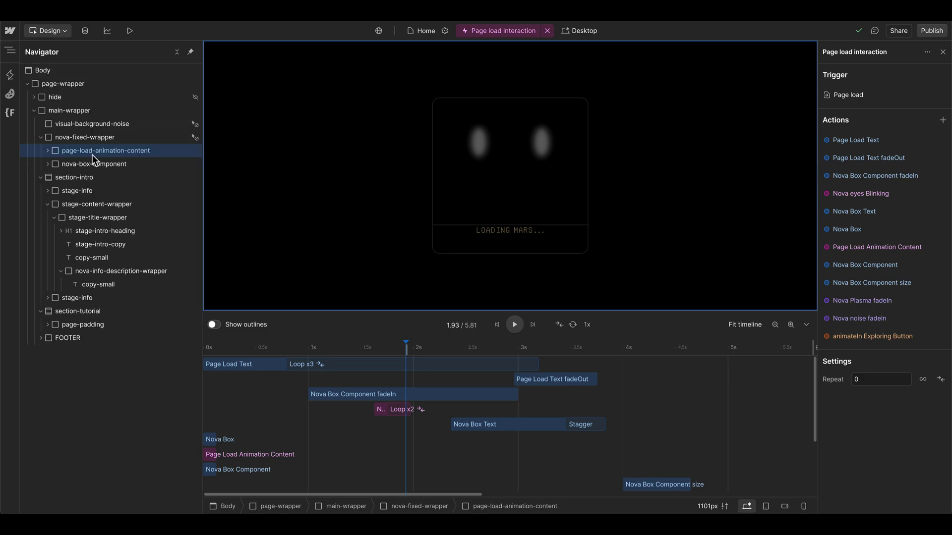
pyautogui.click(548, 28)
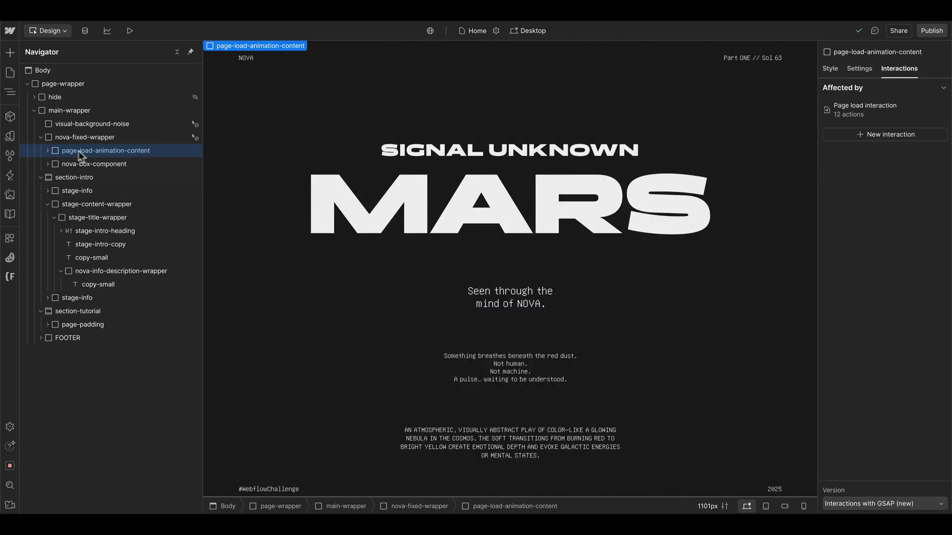
pyautogui.click(49, 151)
pyautogui.press('s')
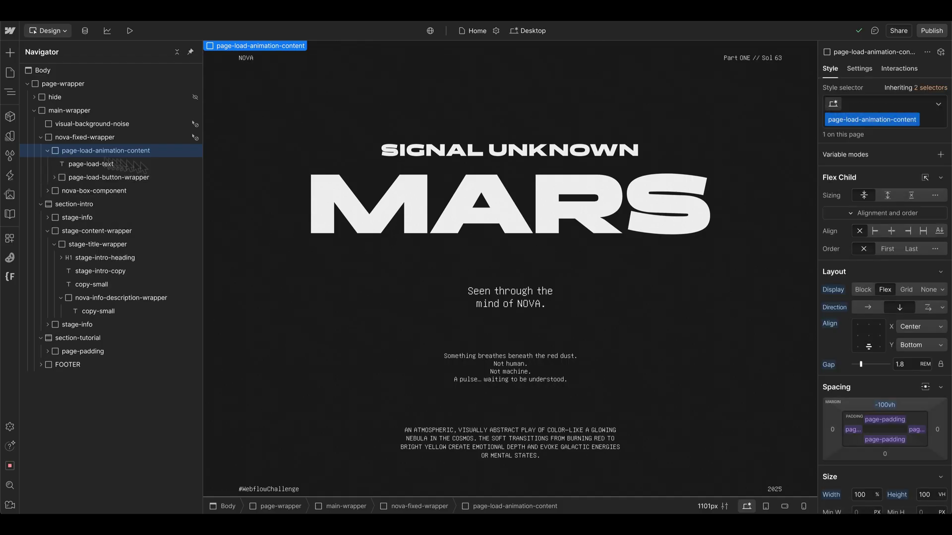
pyautogui.keyDown('alt'); pyautogui.click(887, 411); pyautogui.keyUp('alt')
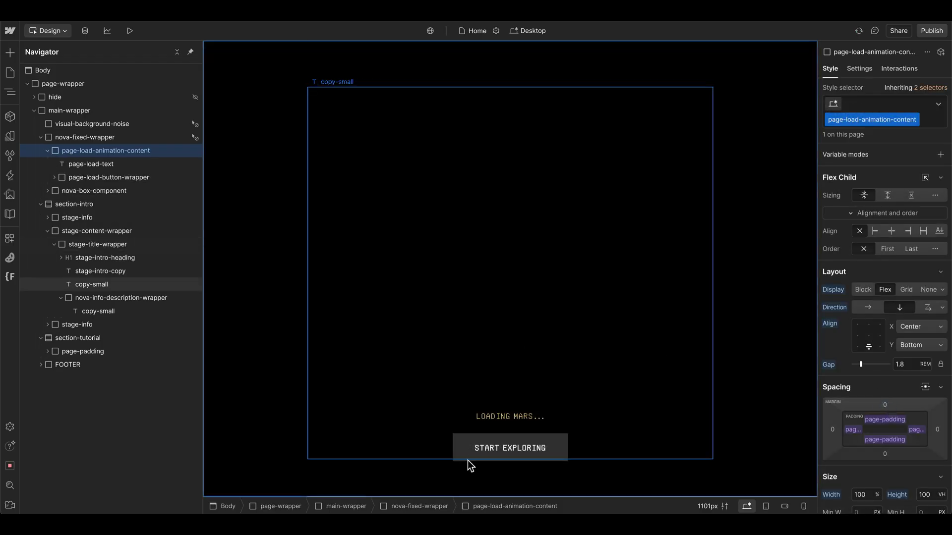
# Step: Set the position of page-load-button-wrapper to Absolute
pyautogui.click(102, 177)
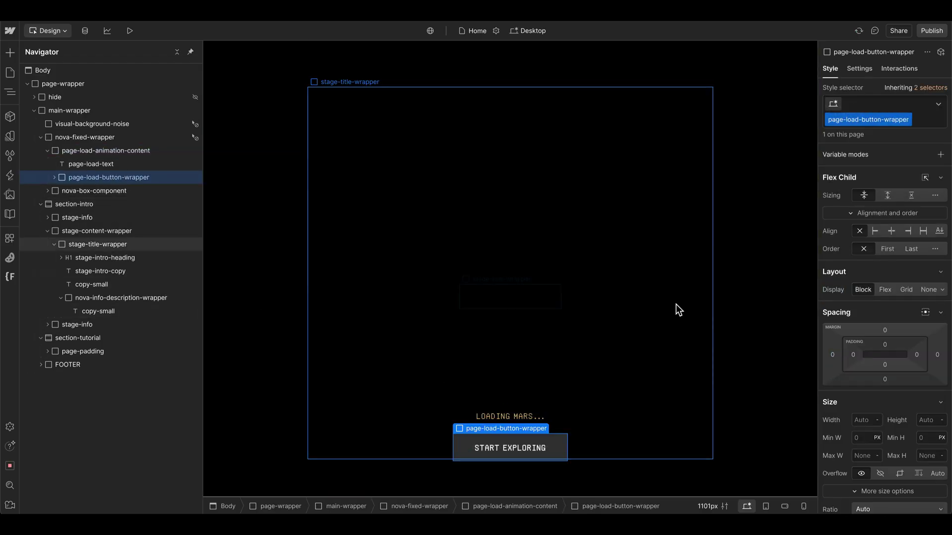
pyautogui.scroll(-6, 896, 397)
pyautogui.click(891, 333)
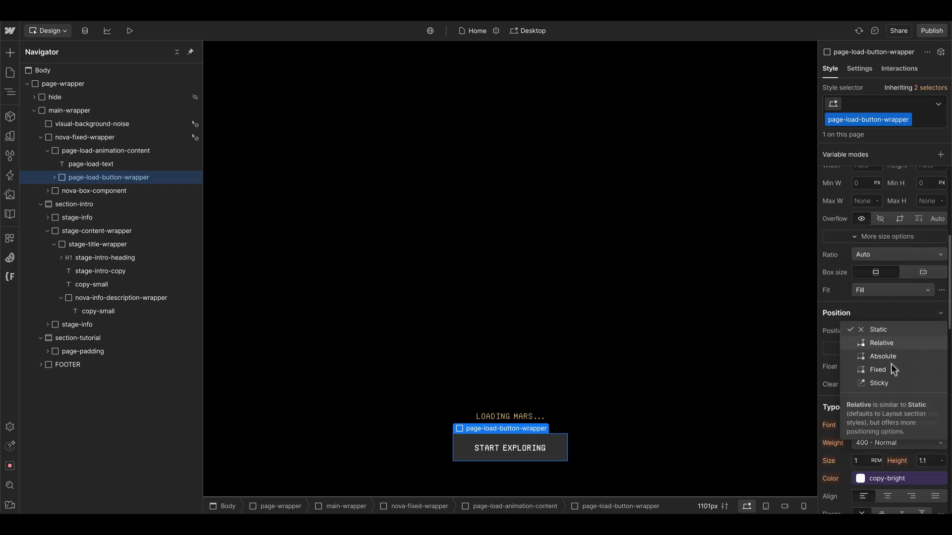
pyautogui.click(898, 356)
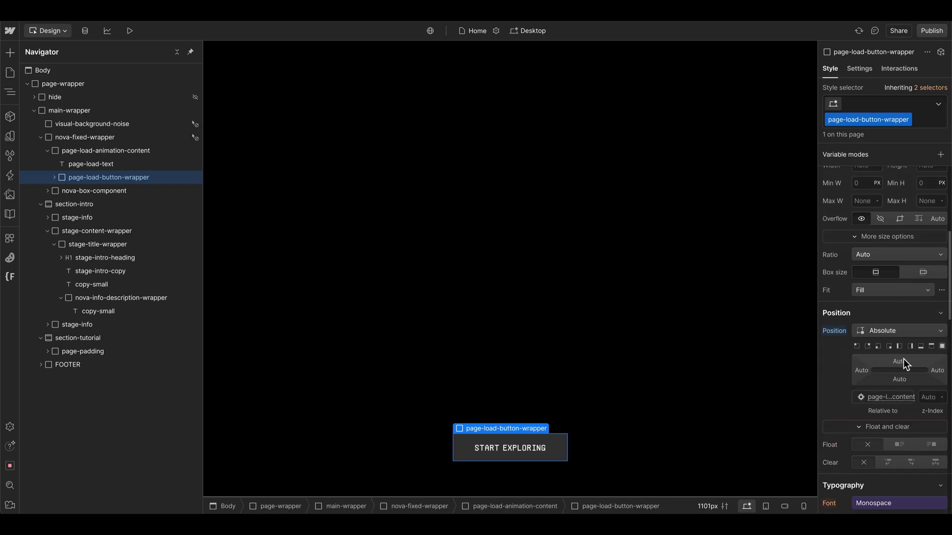
# Step: Inspect the page-load-text placement and preview the page to watch the page load interaction
pyautogui.click(88, 164)
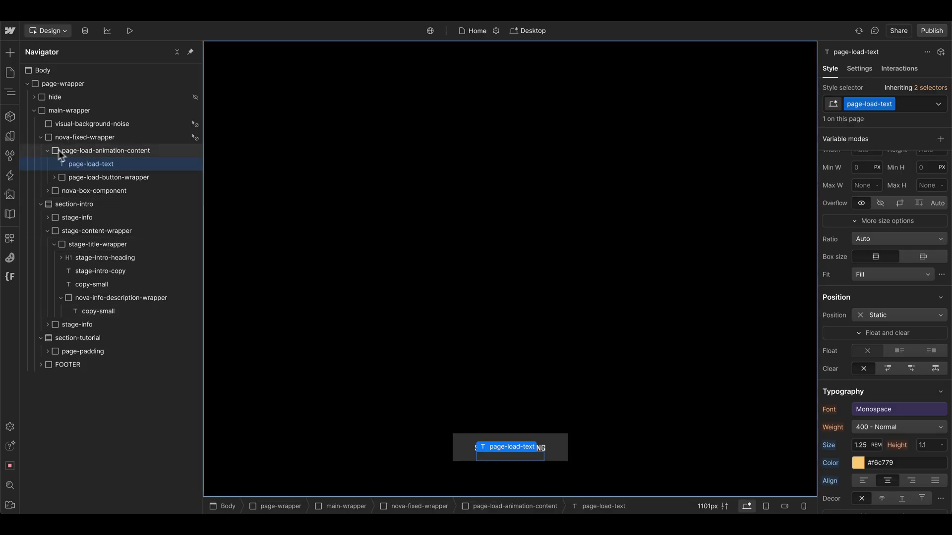
pyautogui.click(47, 150)
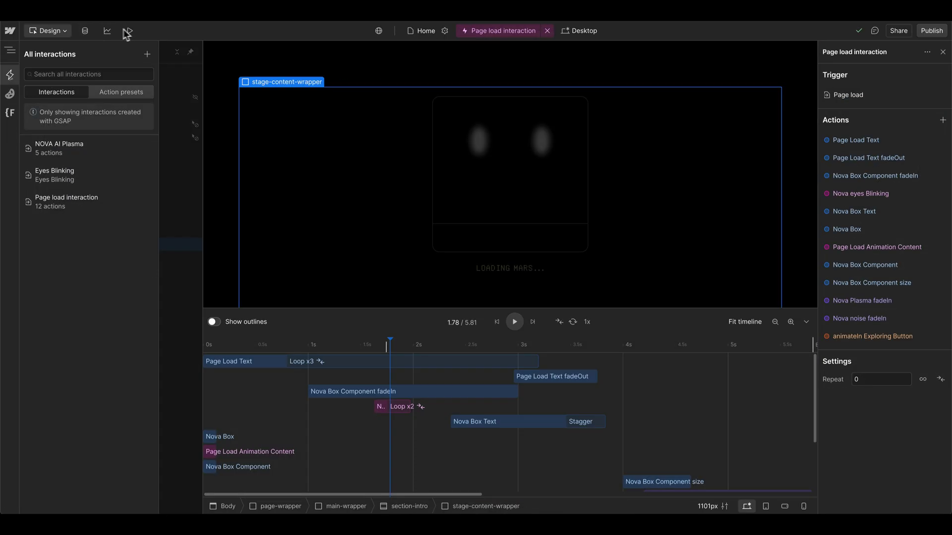
pyautogui.click(128, 30)
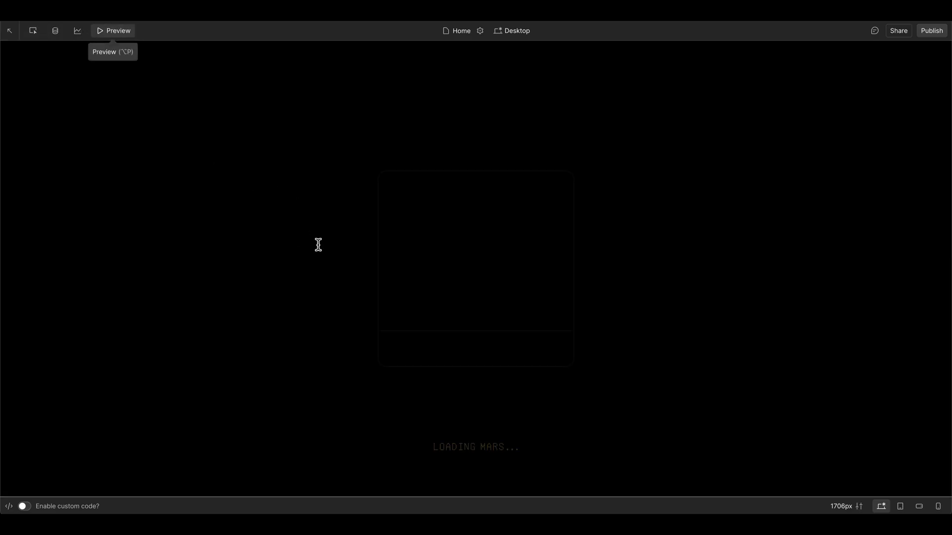
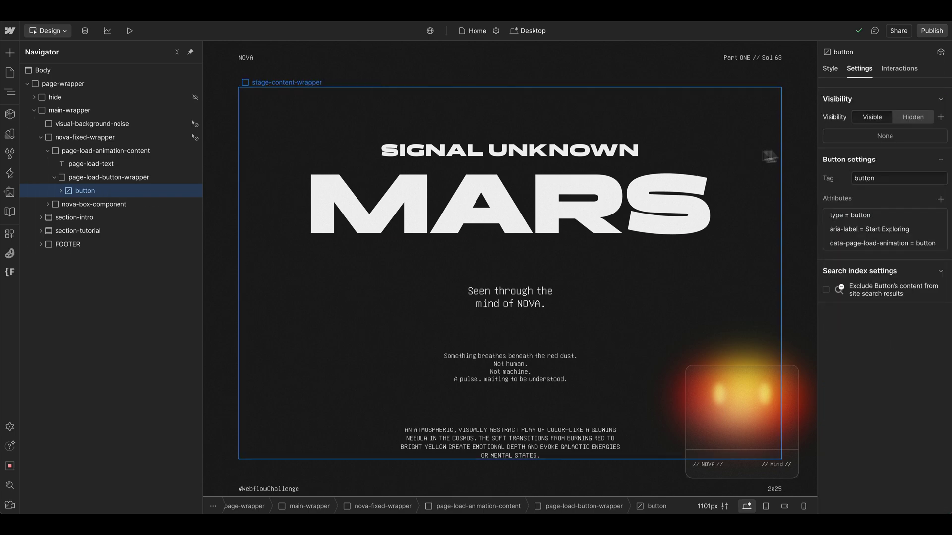
# Step: Copy the attribute name data-page-load-animation from the exploring button's custom attributes
pyautogui.click(882, 243)
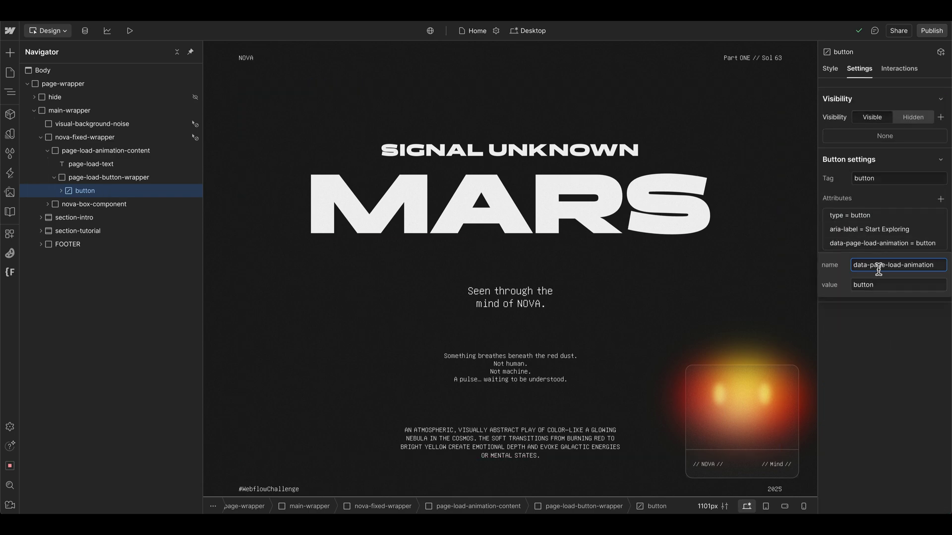
pyautogui.tripleClick(878, 270)
pyautogui.hotkey('ctrl', 'c')
pyautogui.click(867, 249)
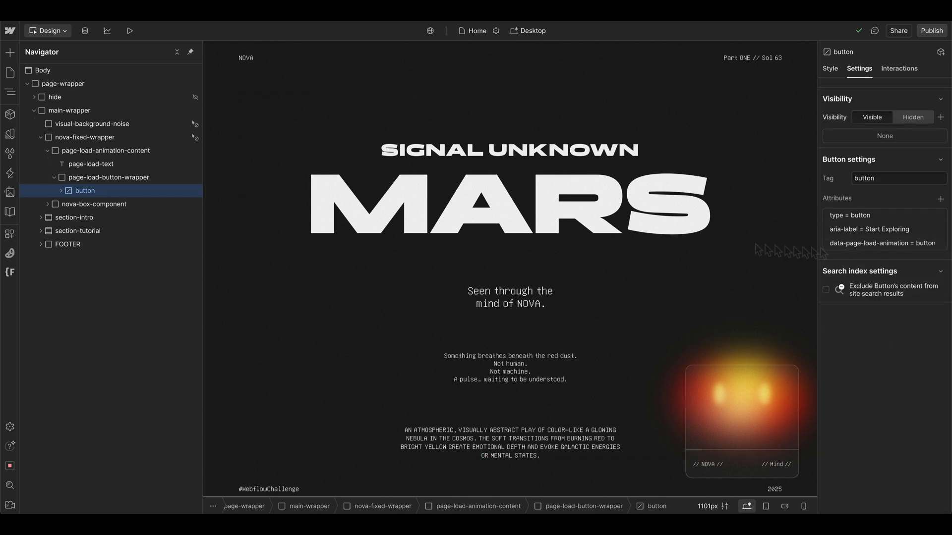
# Step: Create a click-triggered interaction on the exploring button and name it Page Load Animation Button
pyautogui.click(901, 70)
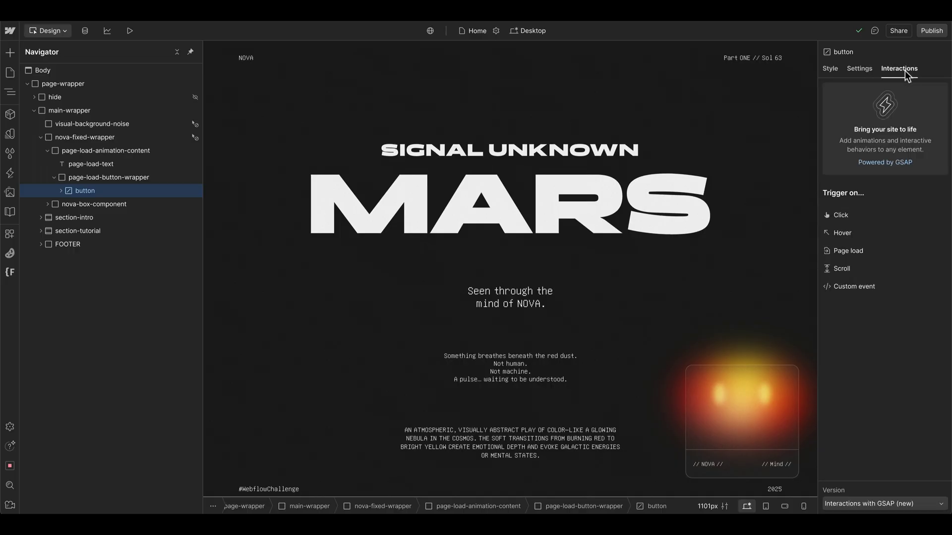
pyautogui.click(863, 215)
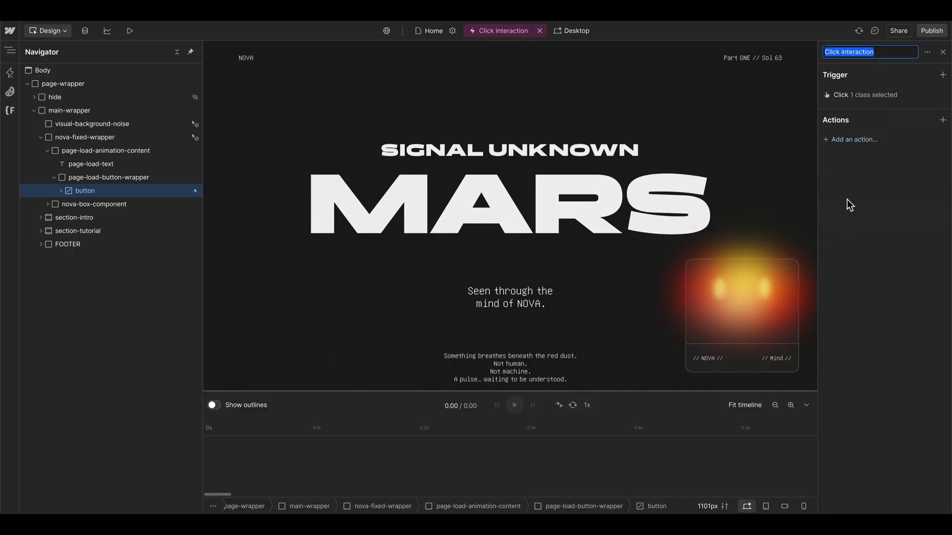
pyautogui.write('Page Load Animation Button')
pyautogui.click(874, 51)
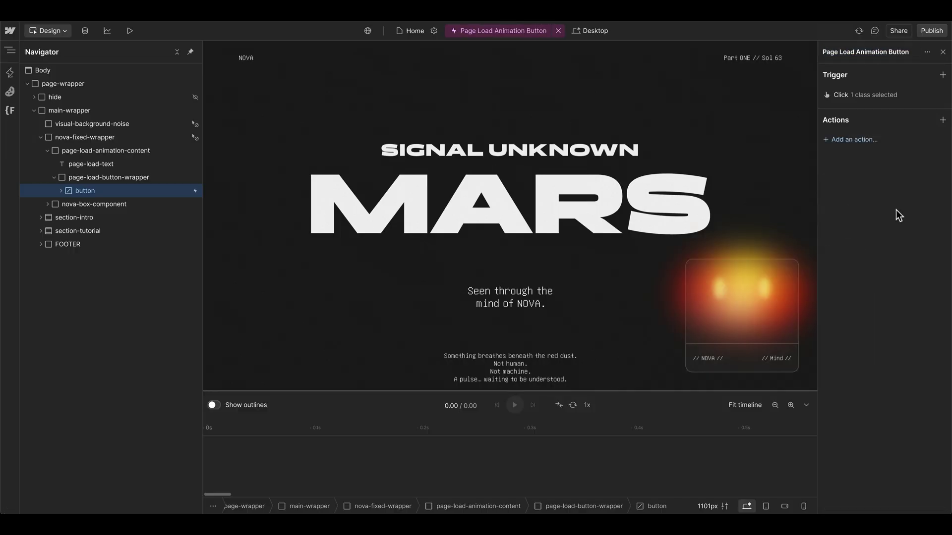
# Step: Target the click trigger by attribute, with the name data-page-load-animation and the value button
pyautogui.click(852, 96)
pyautogui.click(892, 154)
pyautogui.click(891, 138)
pyautogui.click(884, 135)
pyautogui.click(871, 192)
pyautogui.click(879, 153)
pyautogui.hotkey('ctrl', 'v')
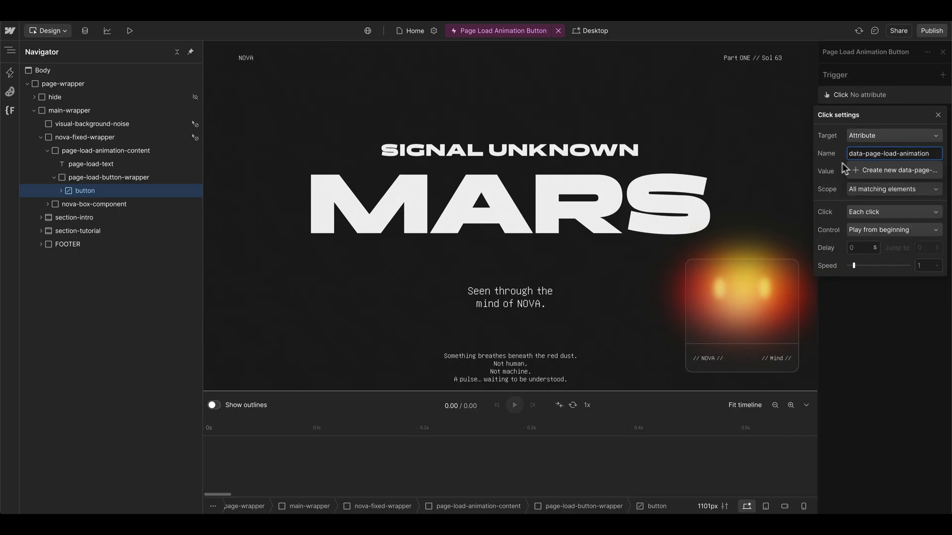
pyautogui.click(869, 173)
pyautogui.click(871, 182)
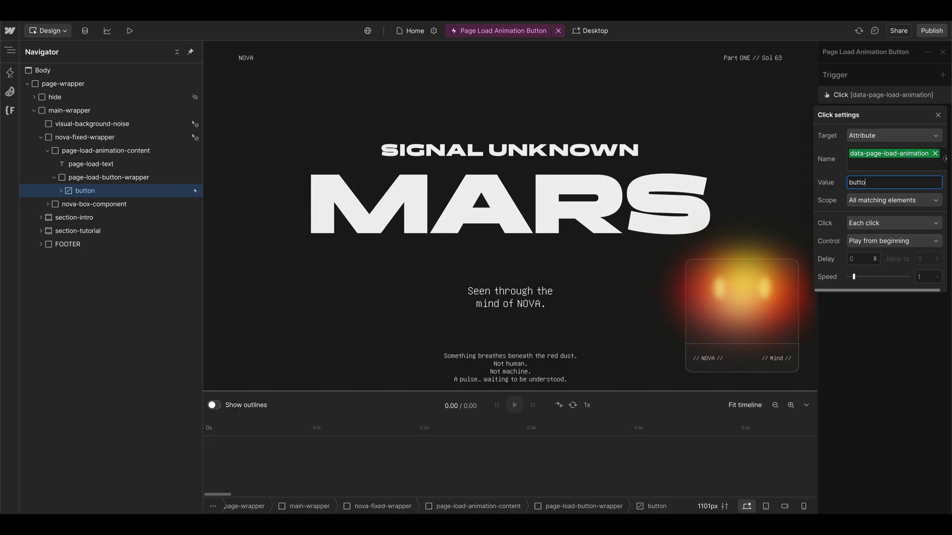
pyautogui.write('button')
pyautogui.press('Return')
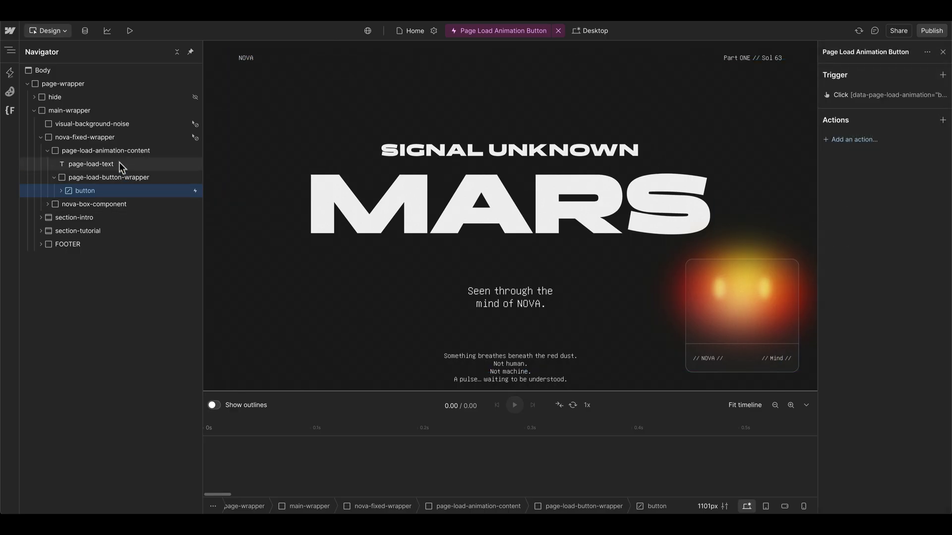
# Step: Add a custom action to the interaction and target it at the class page-load-animation-content
pyautogui.click(109, 151)
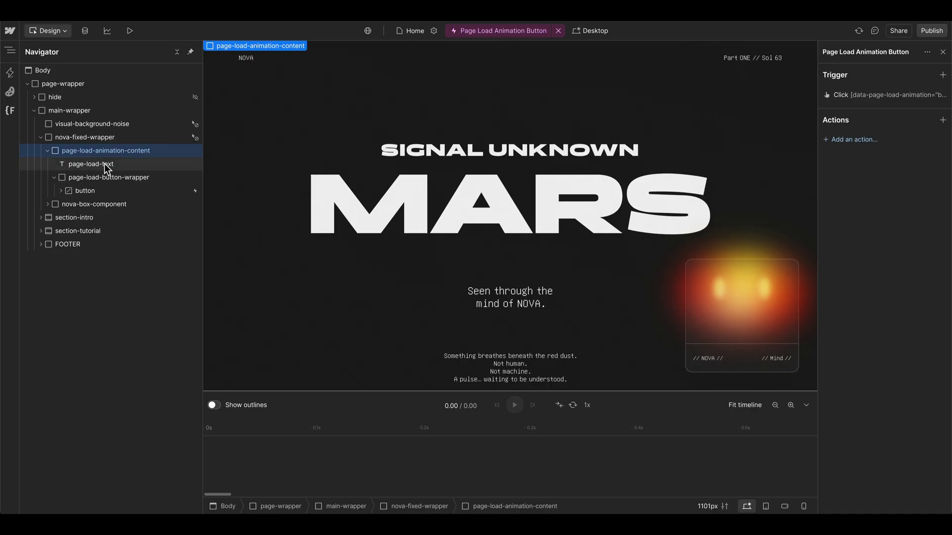
pyautogui.click(55, 178)
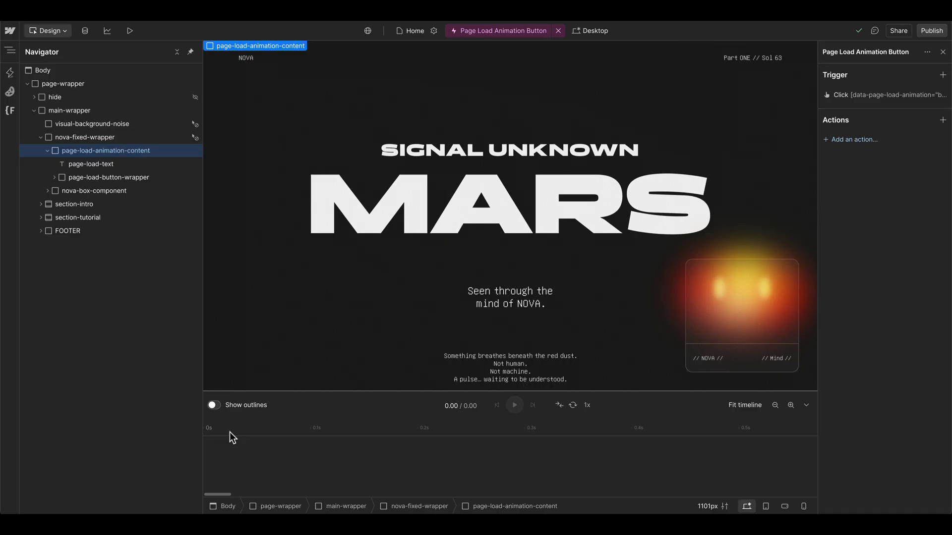
pyautogui.click(851, 141)
pyautogui.click(817, 207)
pyautogui.click(888, 118)
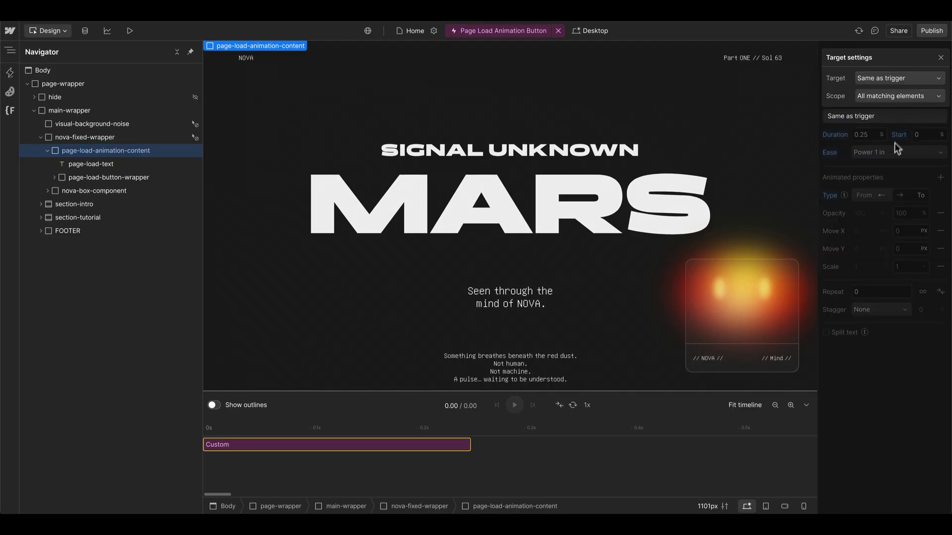
pyautogui.click(881, 79)
pyautogui.click(879, 175)
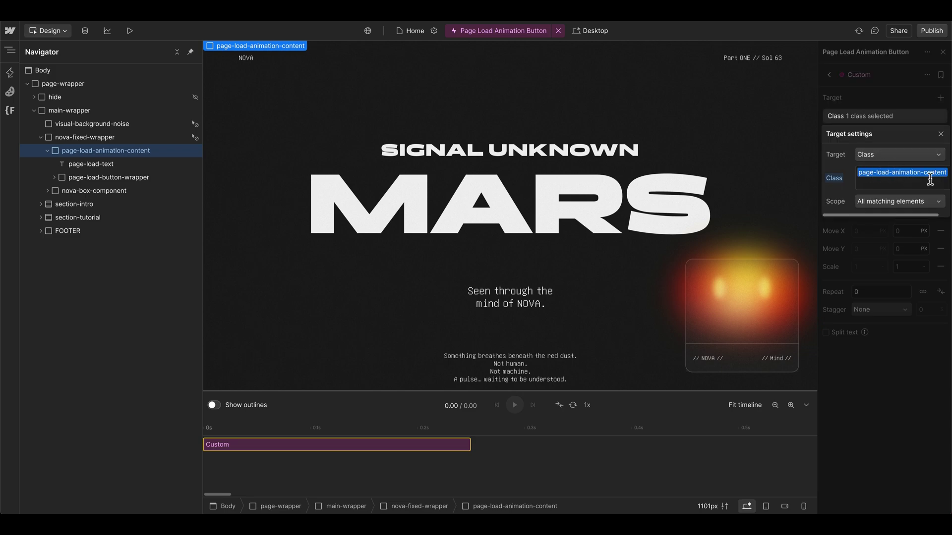
pyautogui.click(892, 120)
# Step: Add a Y % property to the custom action and animate it from 100 to -100
pyautogui.click(940, 178)
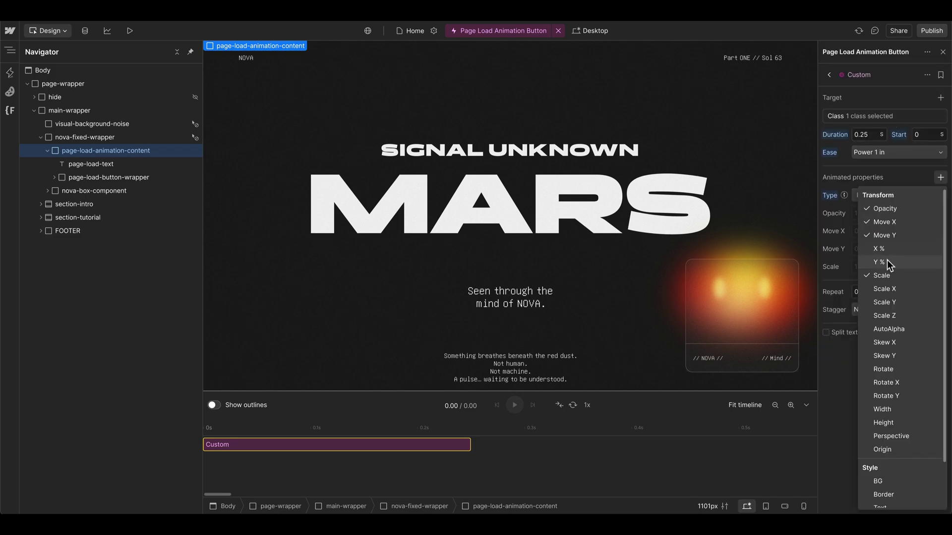
pyautogui.click(878, 262)
pyautogui.click(865, 199)
pyautogui.click(866, 267)
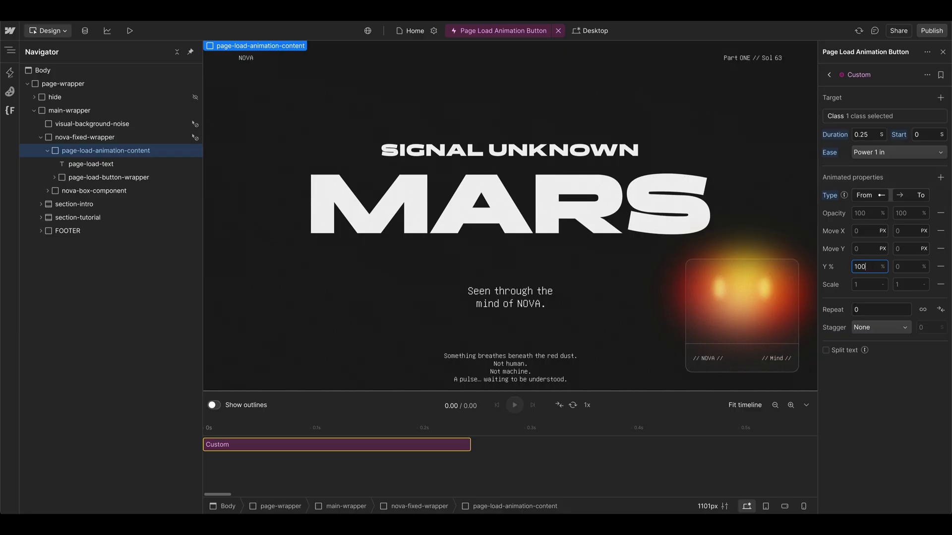
pyautogui.write('100%')
pyautogui.press('Return')
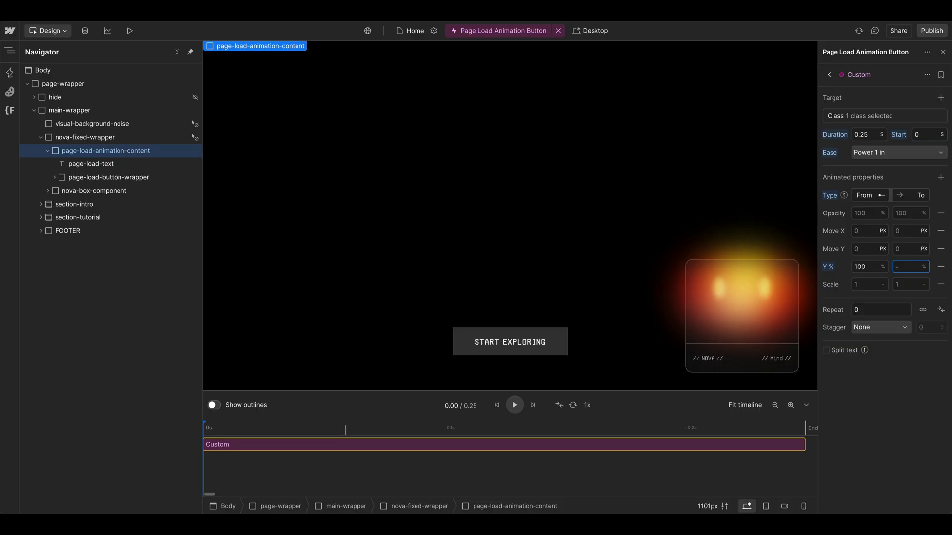
pyautogui.write('-10')
pyautogui.write('0')
# Step: Set the custom action's duration to 1.1 s with Power 3 in out easing, and play the timeline once
pyautogui.click(864, 135)
pyautogui.write('1.1')
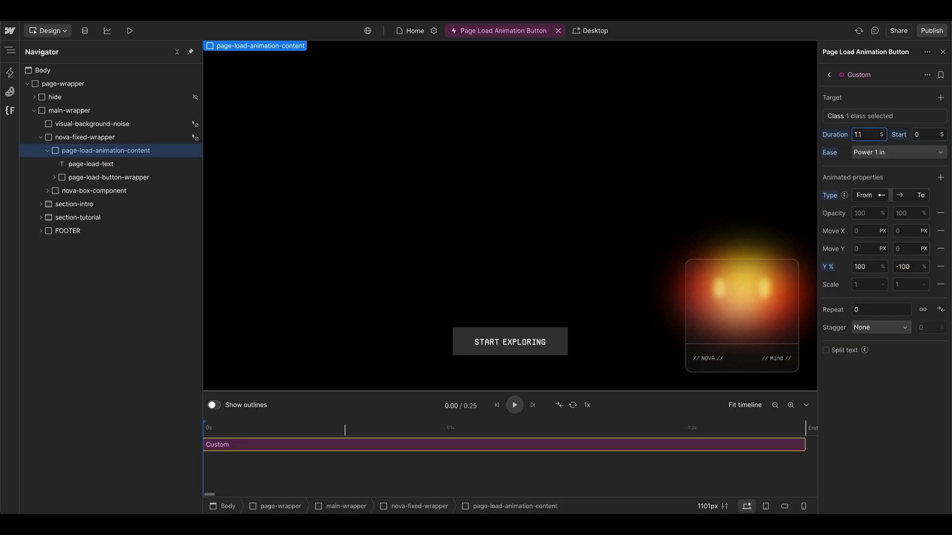
pyautogui.press('Return')
pyautogui.click(884, 153)
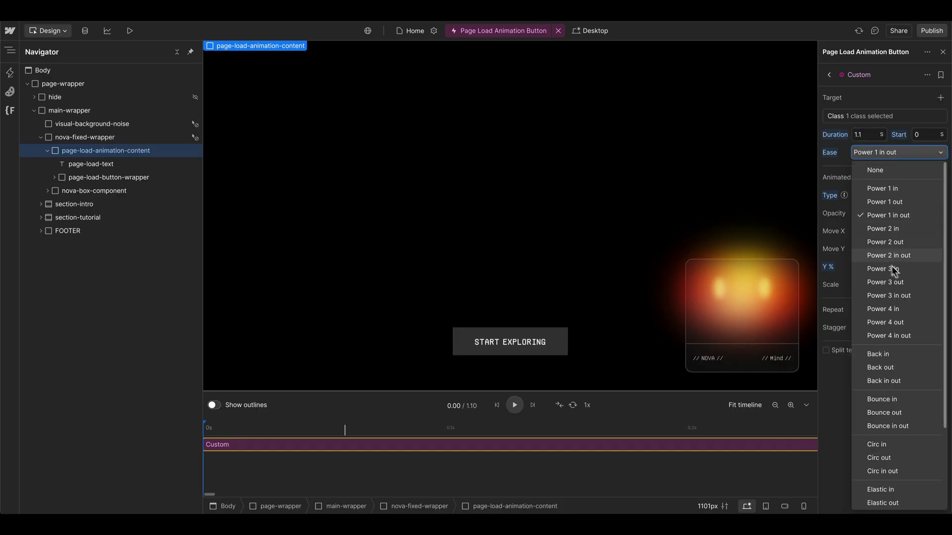
pyautogui.click(903, 295)
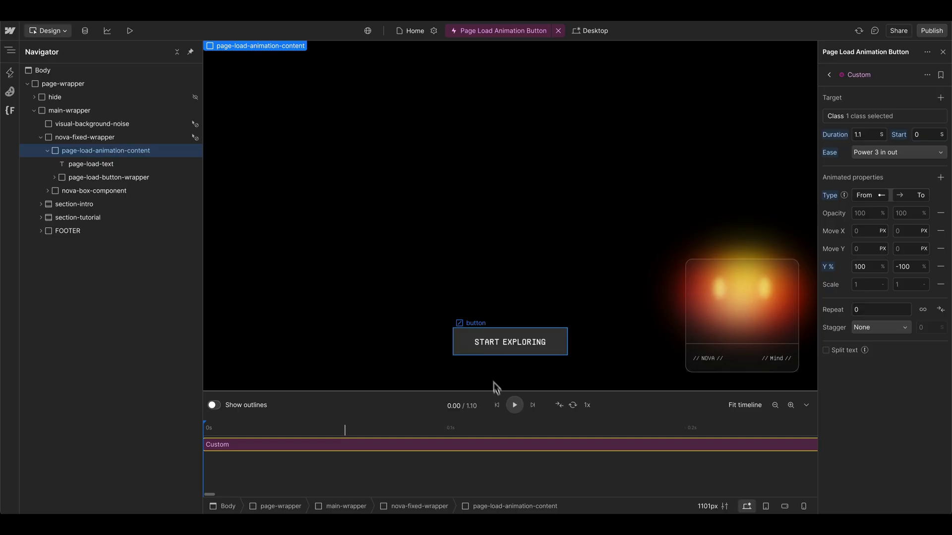
pyautogui.click(513, 405)
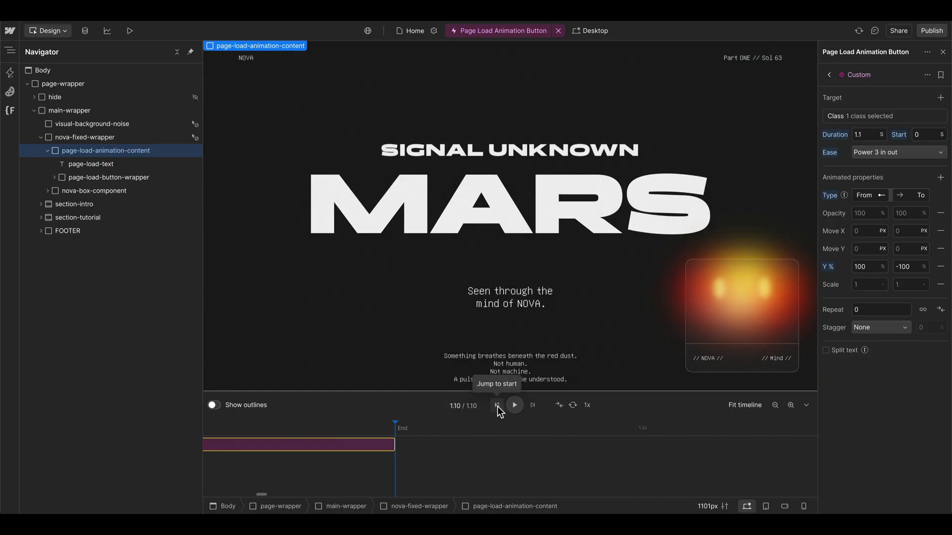
pyautogui.click(497, 406)
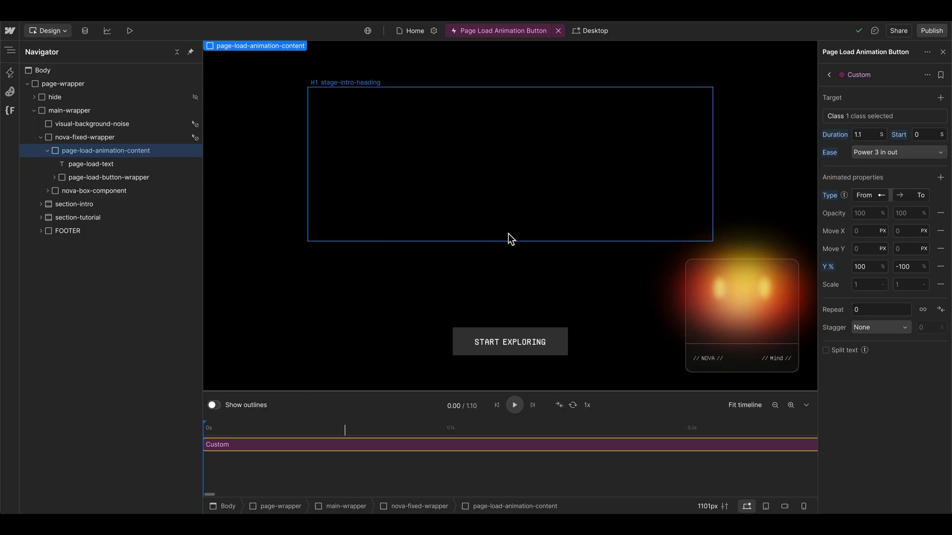
# Step: Add nova-box-component to the timeline as an action below the custom action
pyautogui.click(54, 178)
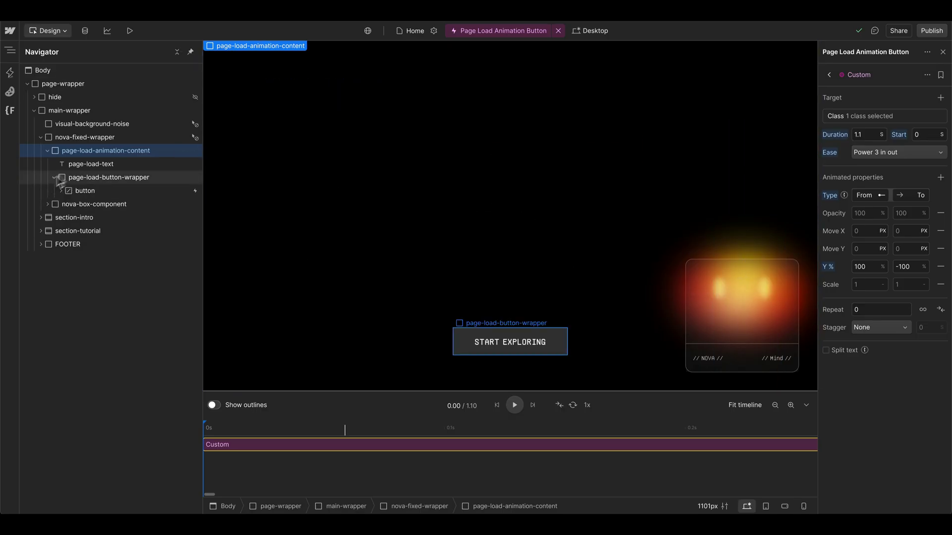
pyautogui.click(54, 177)
pyautogui.click(110, 193)
pyautogui.moveTo(111, 195); pyautogui.dragTo(255, 470)
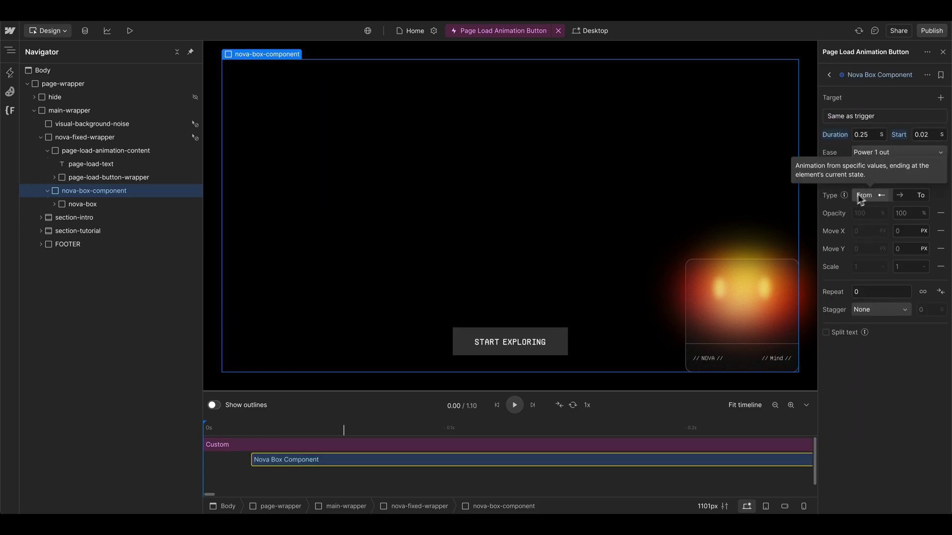
# Step: Add width and height properties to the Nova Box Component action and set both end values to 100%
pyautogui.click(939, 178)
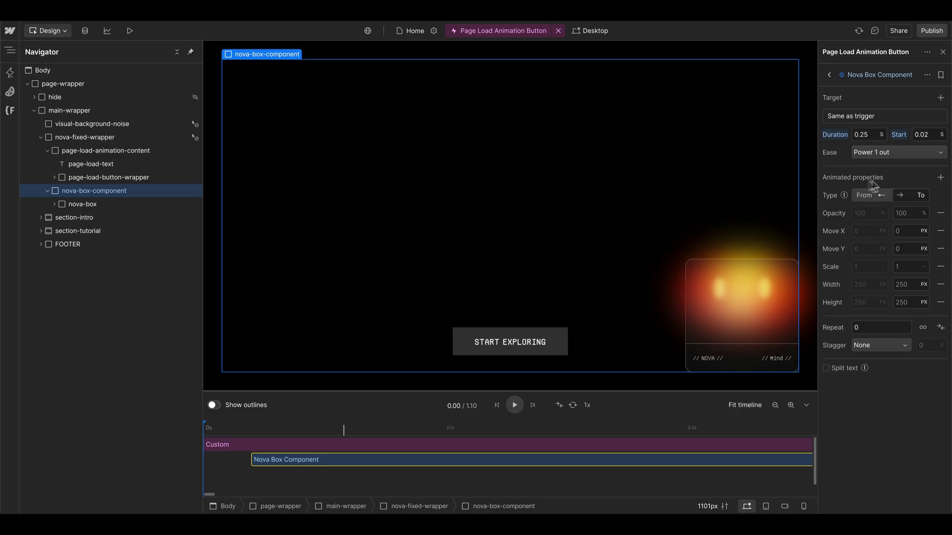
pyautogui.click(903, 286)
pyautogui.press('Return')
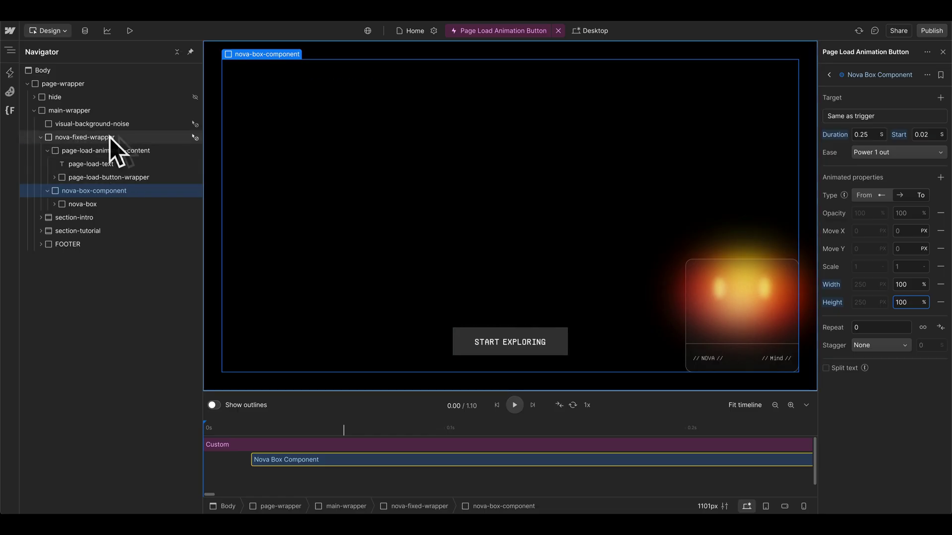
pyautogui.press('Escape')
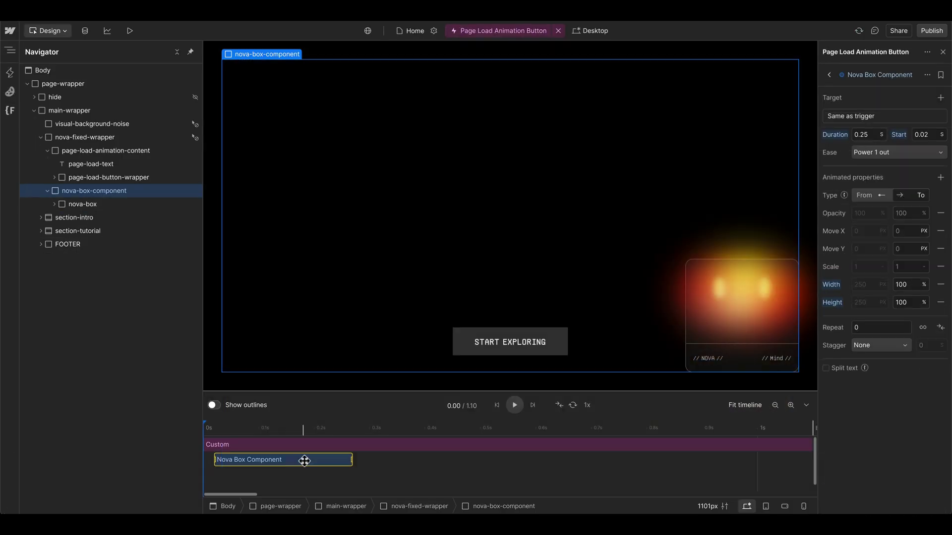
# Step: Align the Nova Box Component action with the start of the timeline and duplicate it
pyautogui.moveTo(303, 461)
pyautogui.mouseDown()
pyautogui.moveTo(253, 454)
pyautogui.moveTo(276, 446)
pyautogui.moveTo(281, 474)
pyautogui.moveTo(294, 474)
pyautogui.mouseUp()
pyautogui.press('super+z')
pyautogui.click(260, 462)
pyautogui.press('super+d')
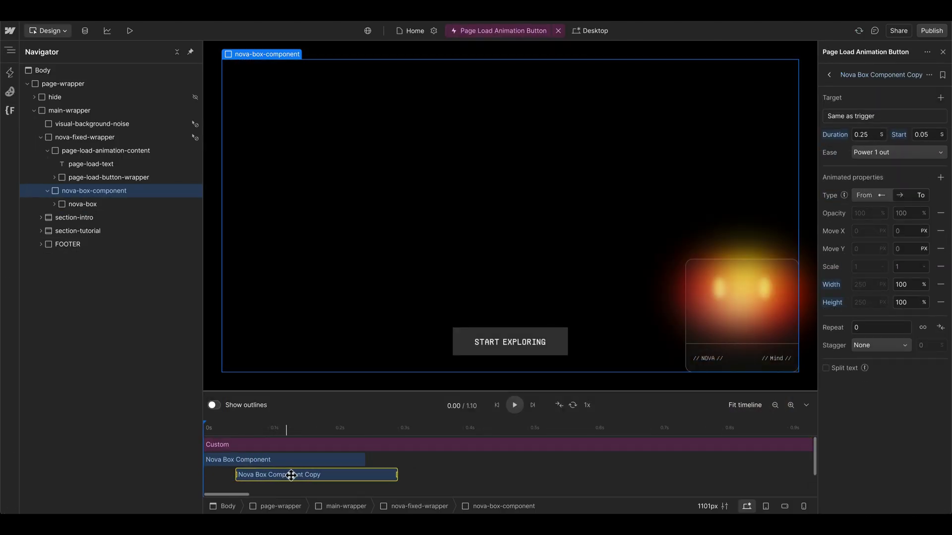
# Step: Rename the duplicated action Nova Box size
pyautogui.moveTo(868, 74); pyautogui.dragTo(918, 72)
pyautogui.write('size')
pyautogui.press('Return')
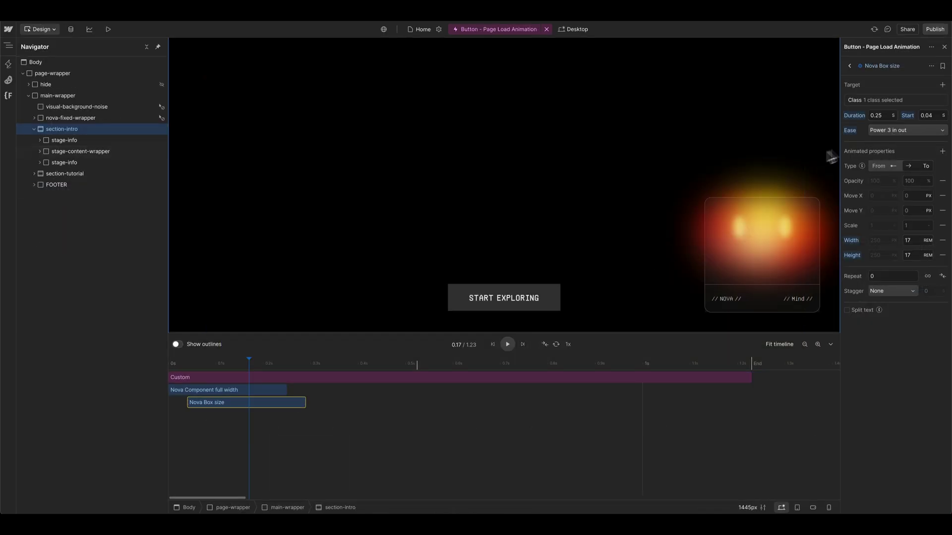
# Step: Set the Nova Box size duration to 1 s and extend the Nova Component full width action to 1.04 s
pyautogui.press('Return')
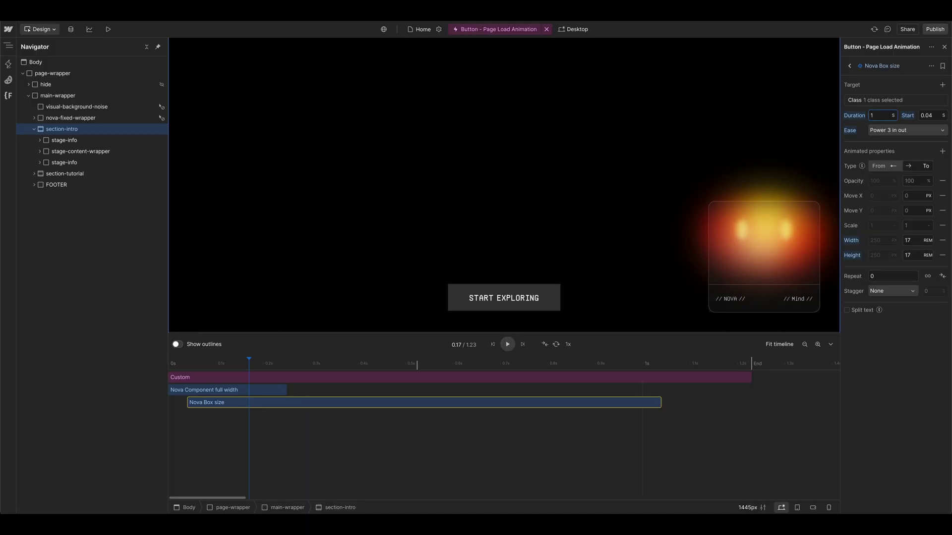
pyautogui.click(283, 390)
pyautogui.moveTo(283, 390); pyautogui.dragTo(659, 386)
# Step: Scrub through the timeline and test the START EXPLORING button in the page preview
pyautogui.moveTo(249, 363); pyautogui.dragTo(402, 369)
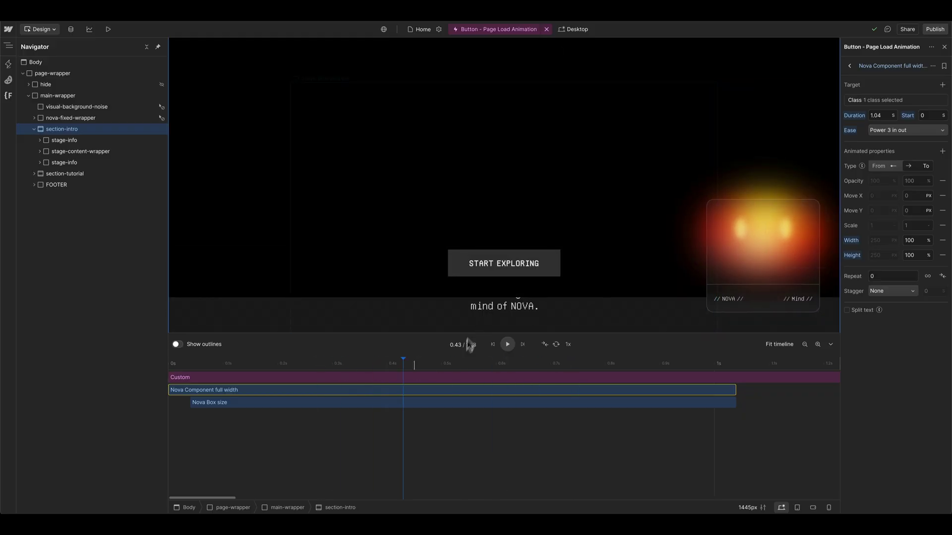
pyautogui.moveTo(423, 367); pyautogui.dragTo(282, 356)
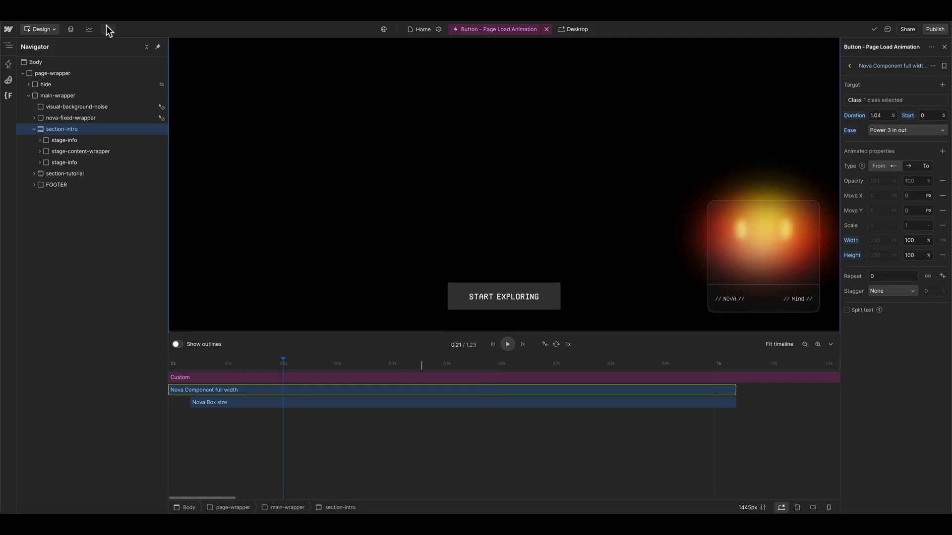
pyautogui.click(109, 30)
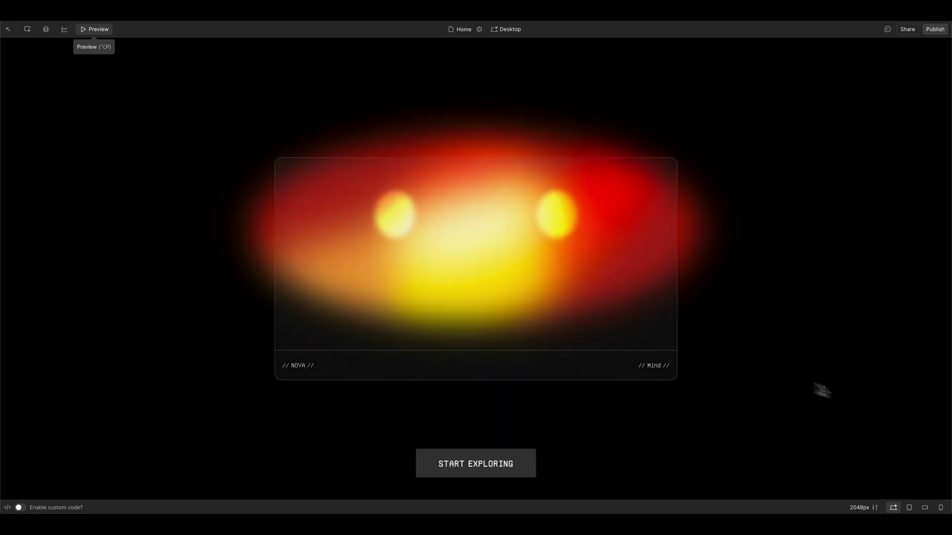
pyautogui.click(472, 464)
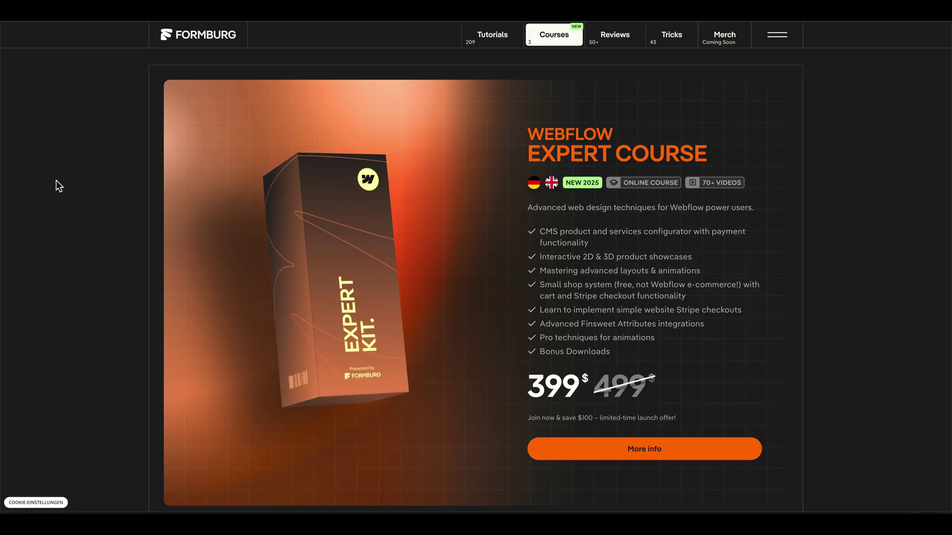
# Step: Open the Webflow Expert Course details on the Formburg website and look through the page
pyautogui.scroll(-1, 56, 182)
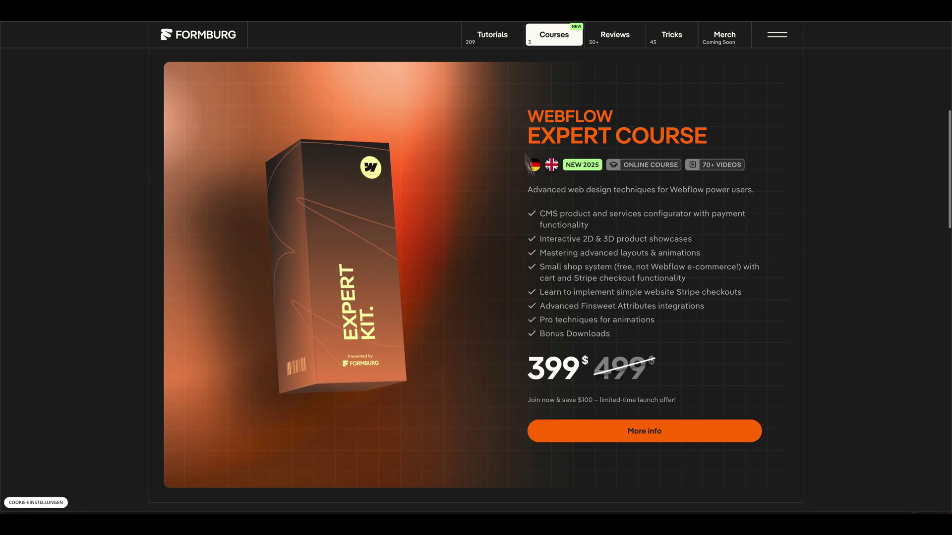
pyautogui.click(597, 435)
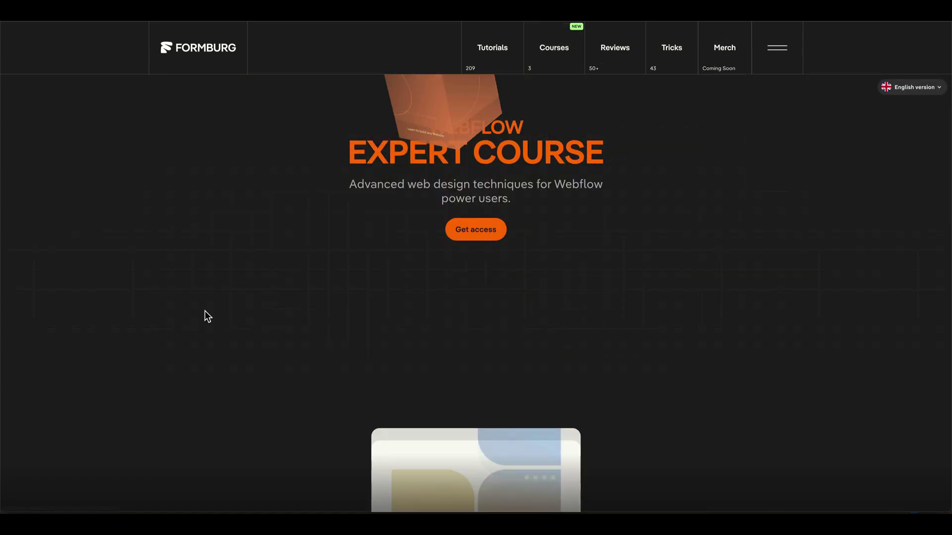
pyautogui.scroll(-1, 154, 311)
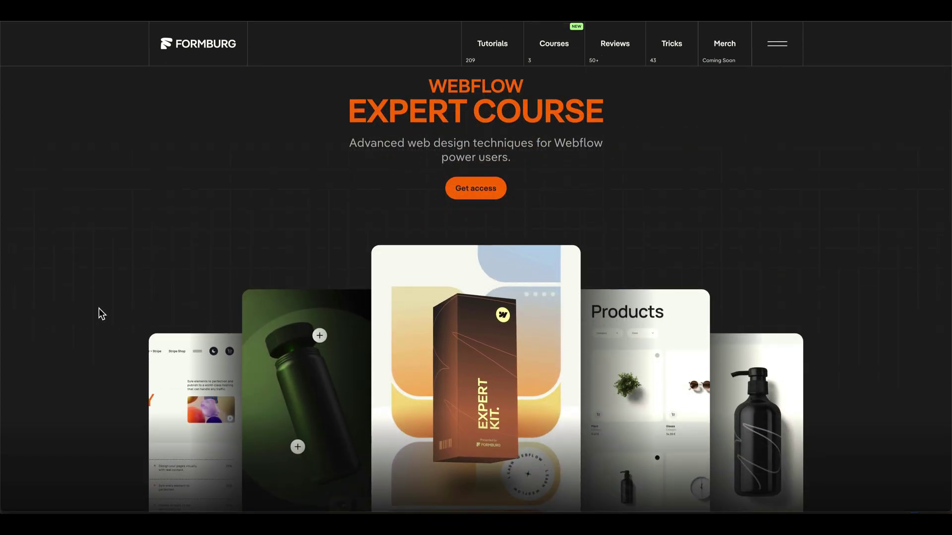